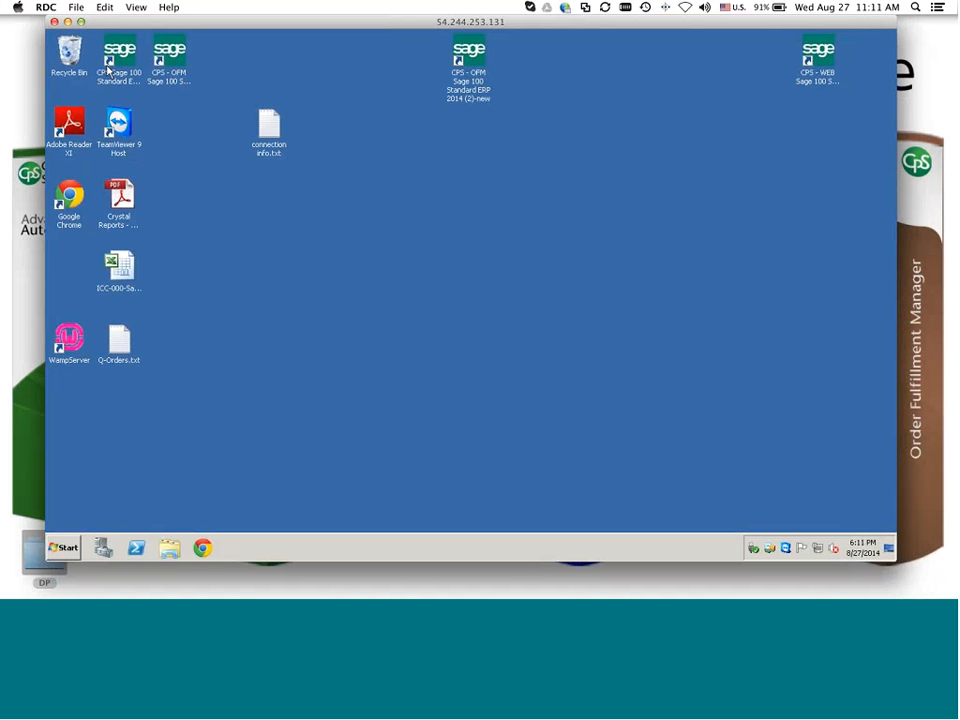
Launch CPS Sage 100 Standard and log on as cps with the account password.
double_click(122, 60)
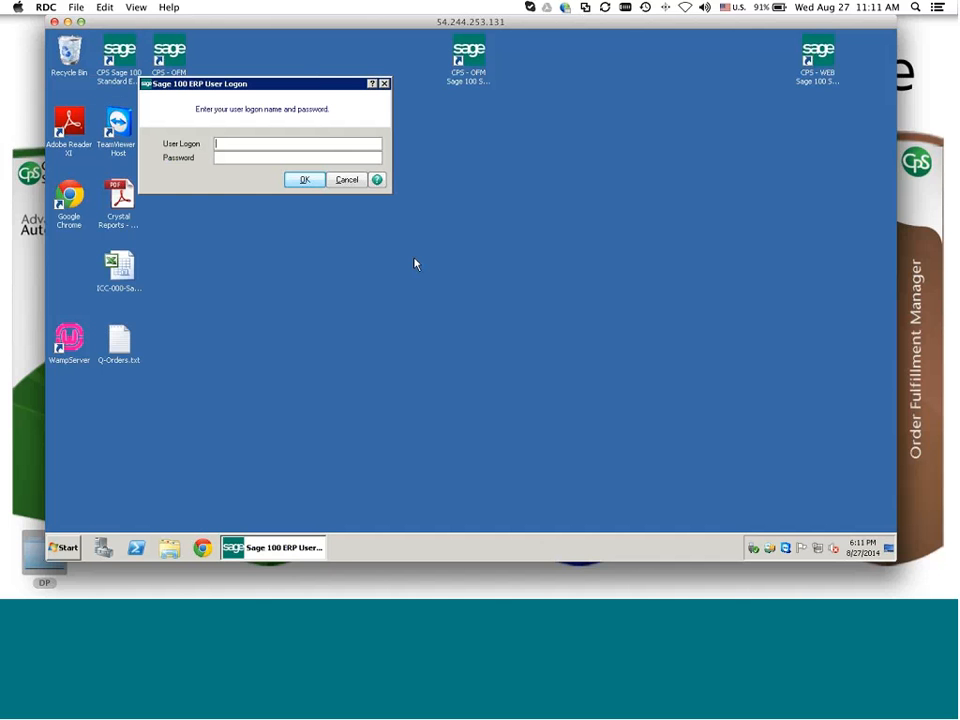
text(cps)
key(Tab)
text($$$$$$)
key(Return)
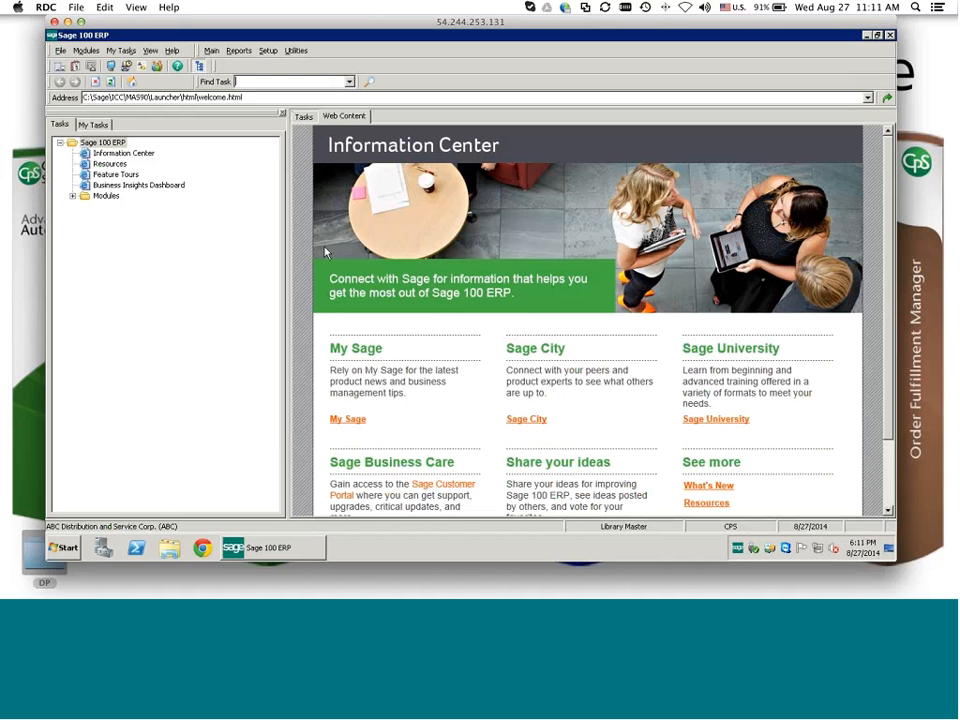
Open CPS - Inventory Cycle Count Entry under Inventory Management's Physical Count, accepting the 8/27/2014 accounting date.
click(72, 196)
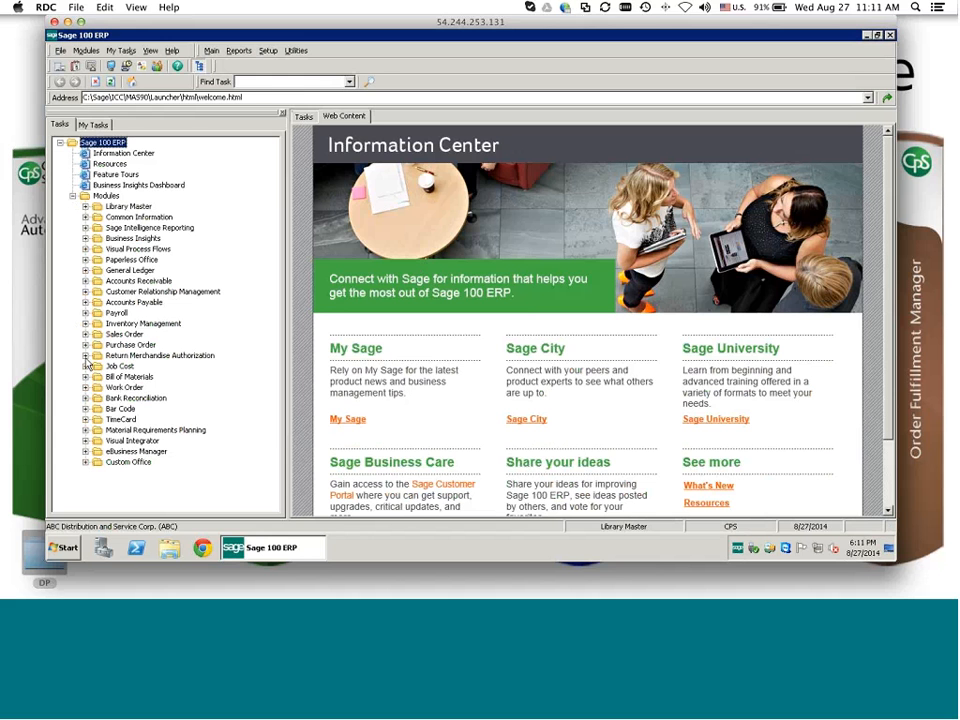
click(85, 323)
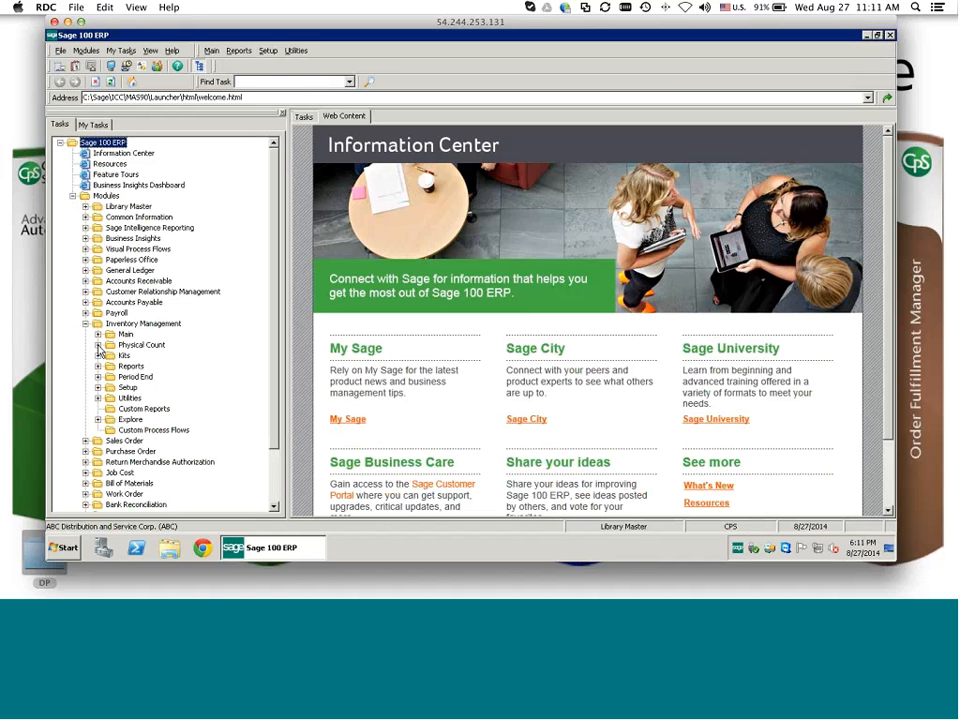
click(98, 345)
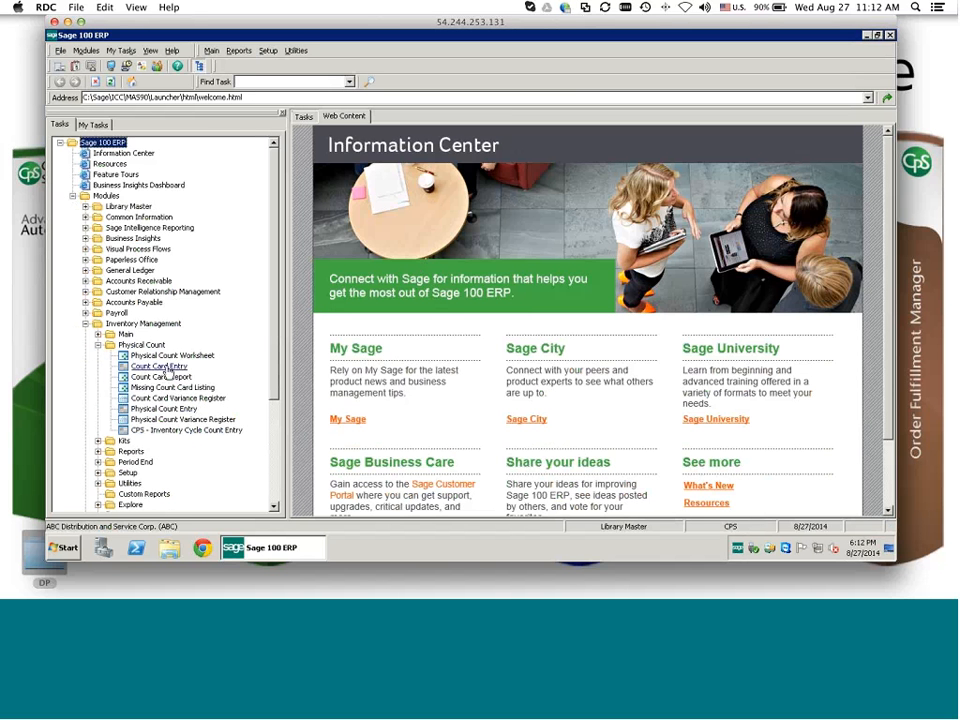
click(190, 431)
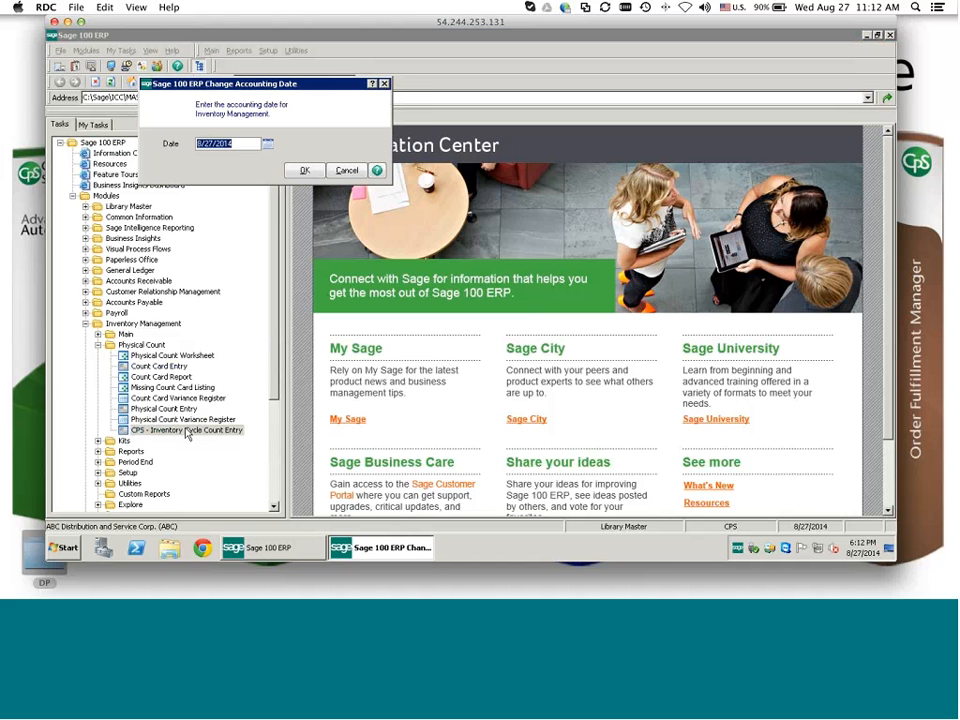
click(306, 172)
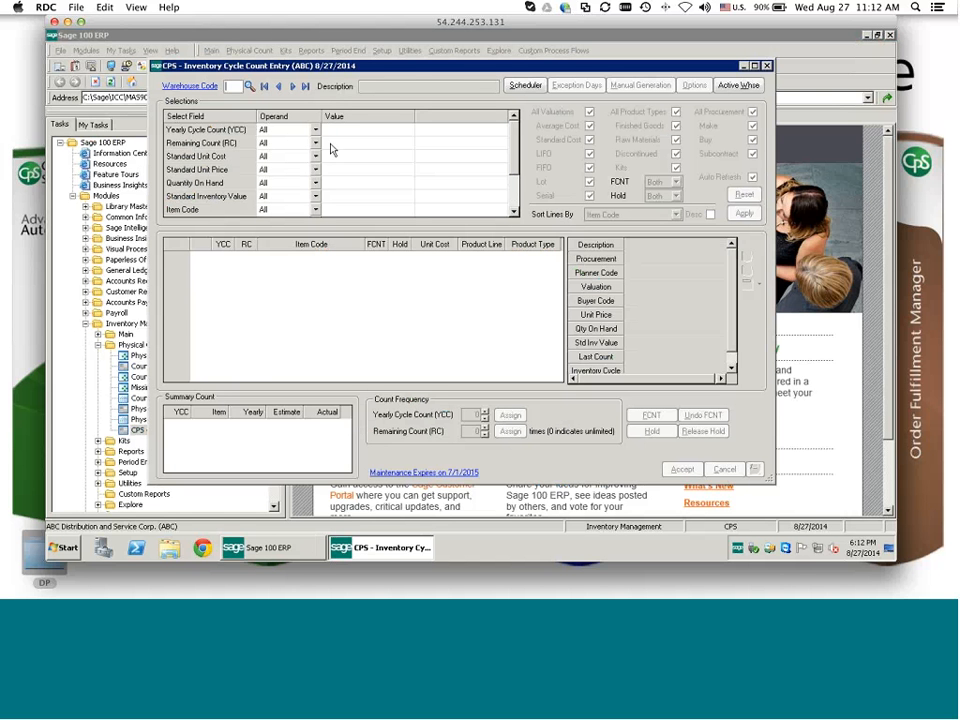
drag(408, 68, 421, 67)
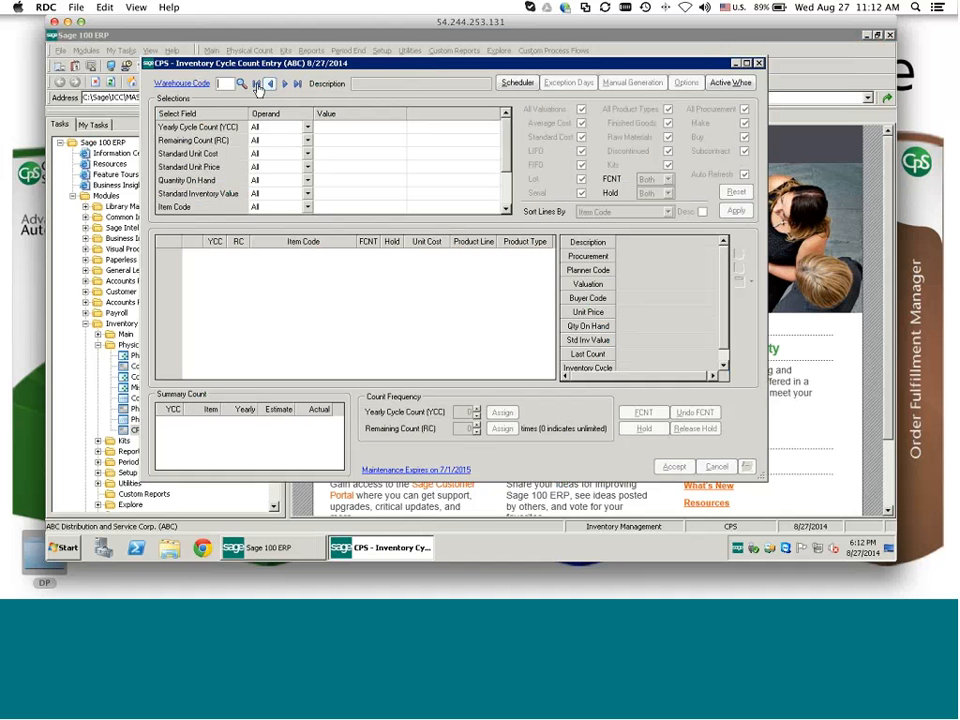
Load the cycle count items of the Central Warehouse and the East Warehouse for comparison, ending on the East Warehouse.
click(271, 86)
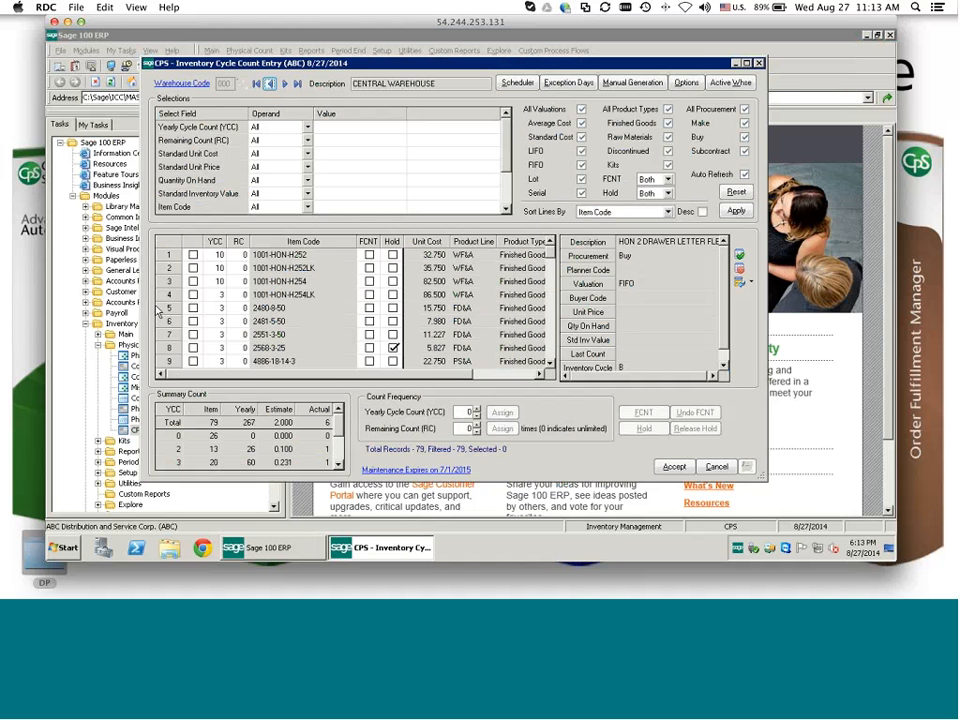
click(285, 85)
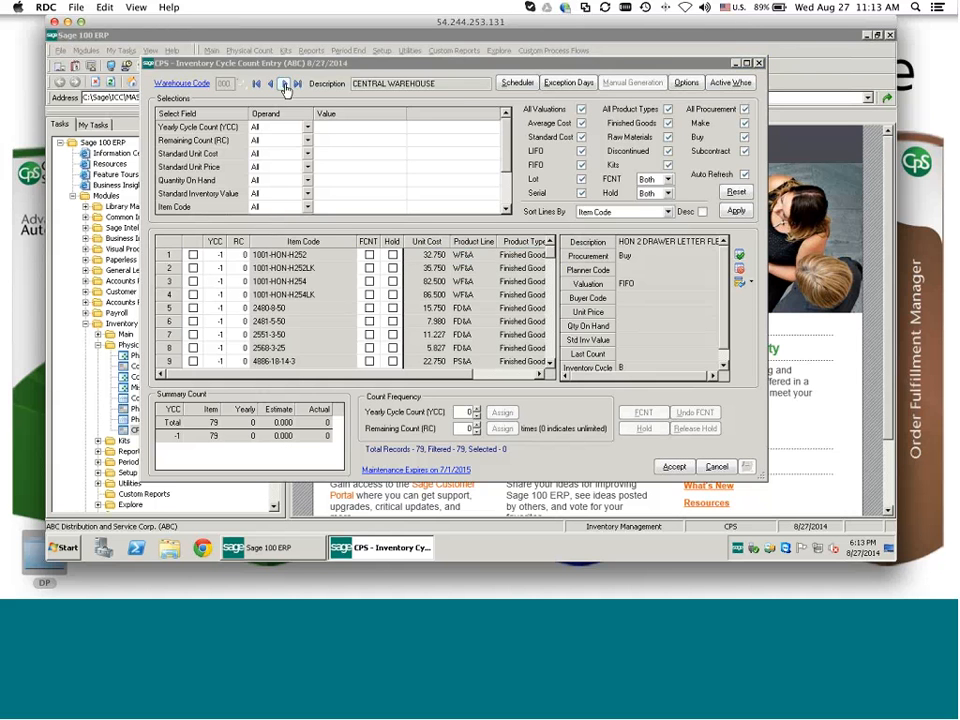
click(285, 85)
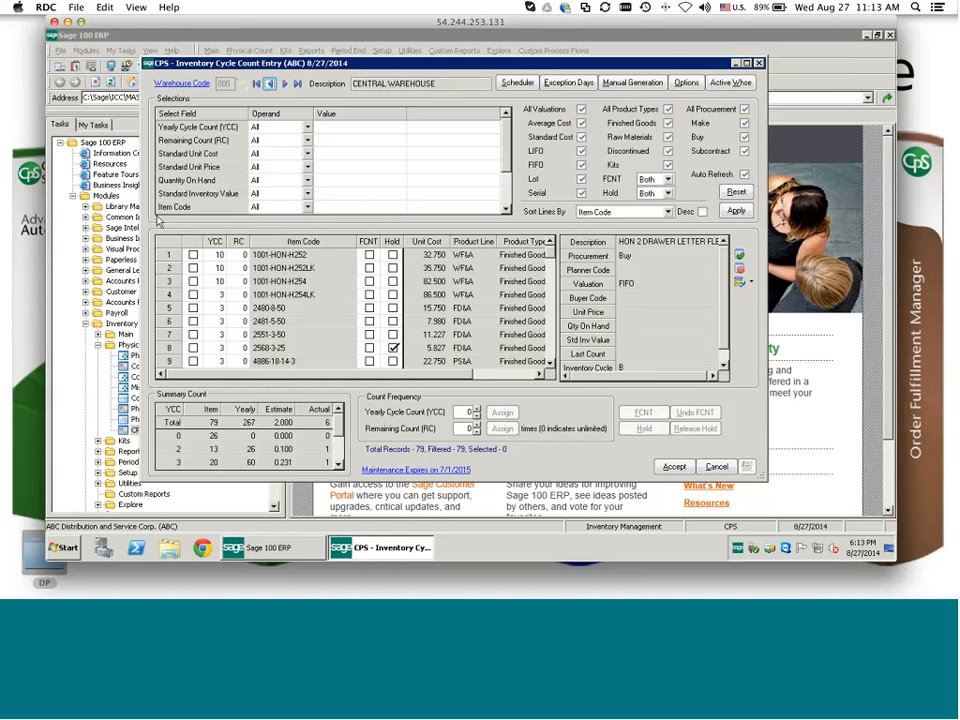
click(745, 175)
click(285, 85)
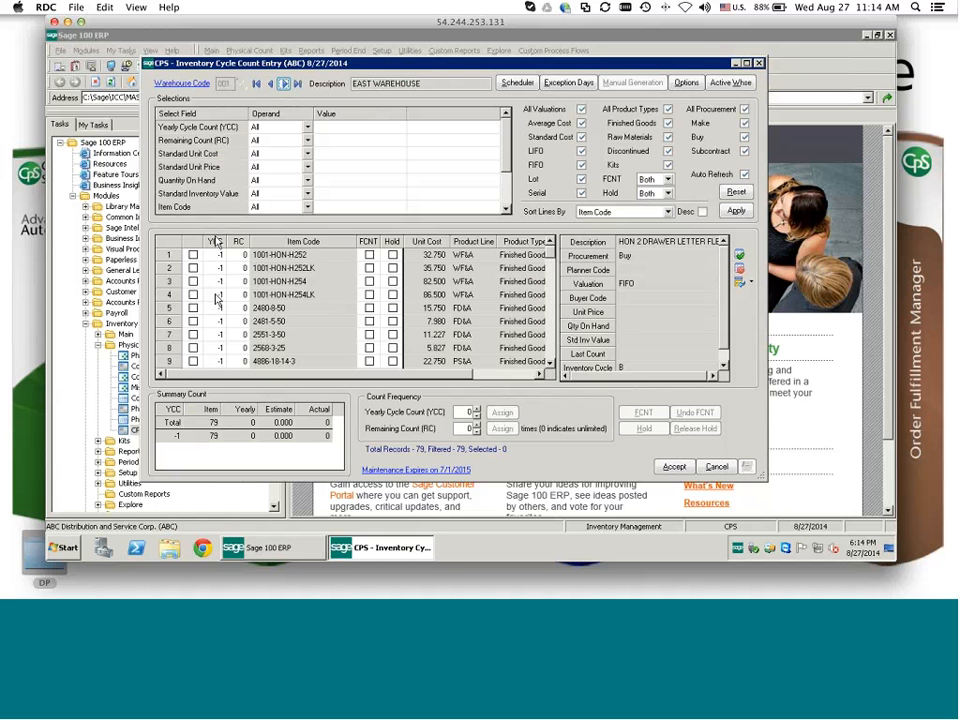
Filter the East Warehouse items to a Yearly Cycle Count that begins with -1.
click(267, 130)
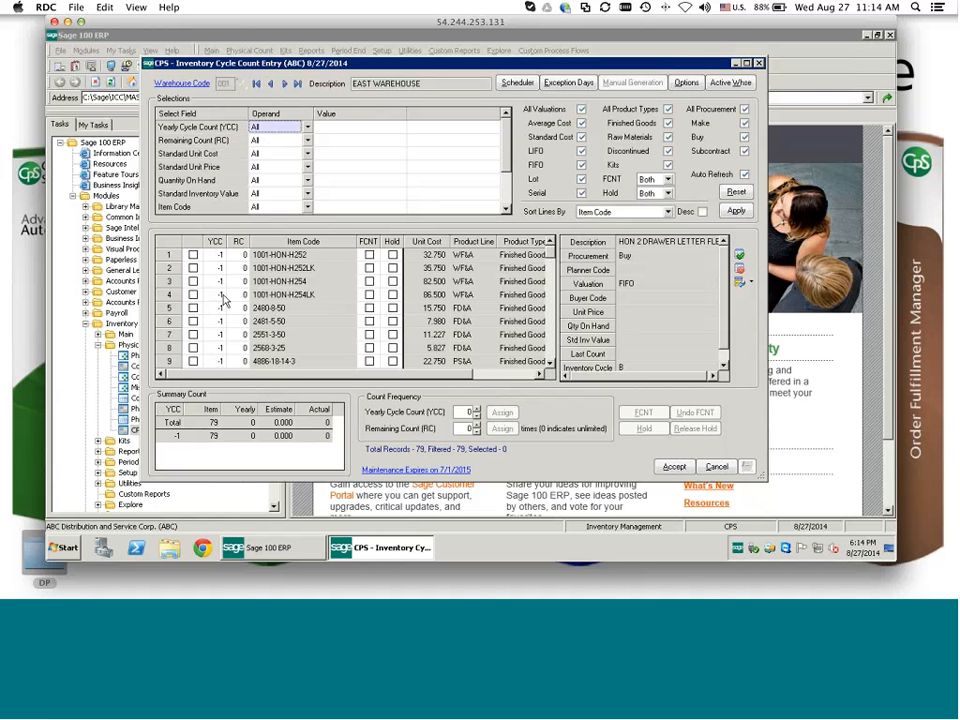
click(346, 129)
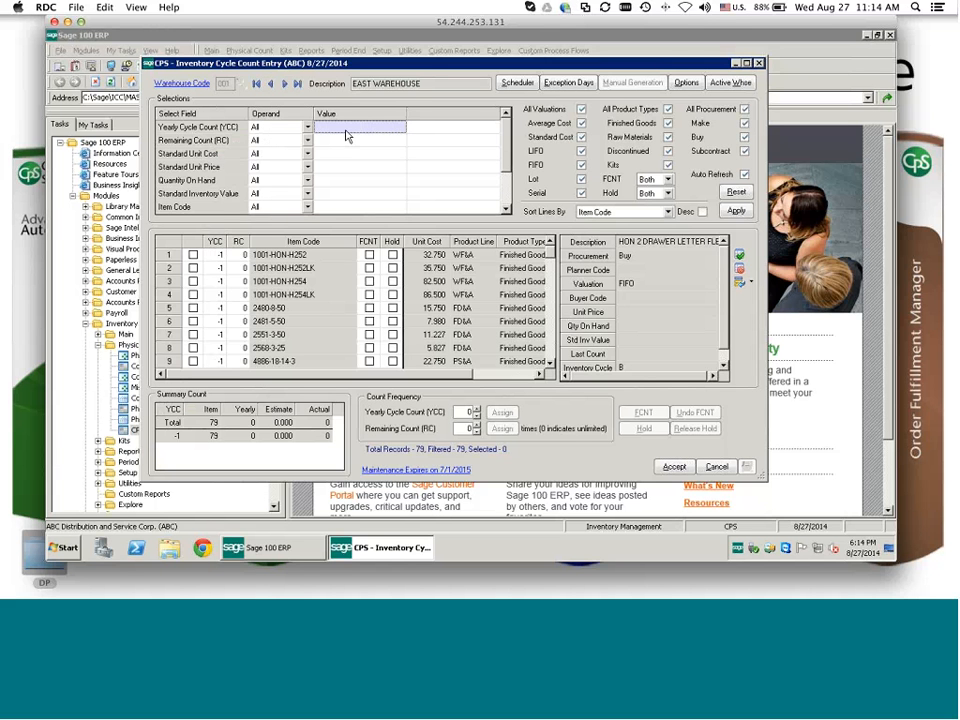
text(1)
key(Tab)
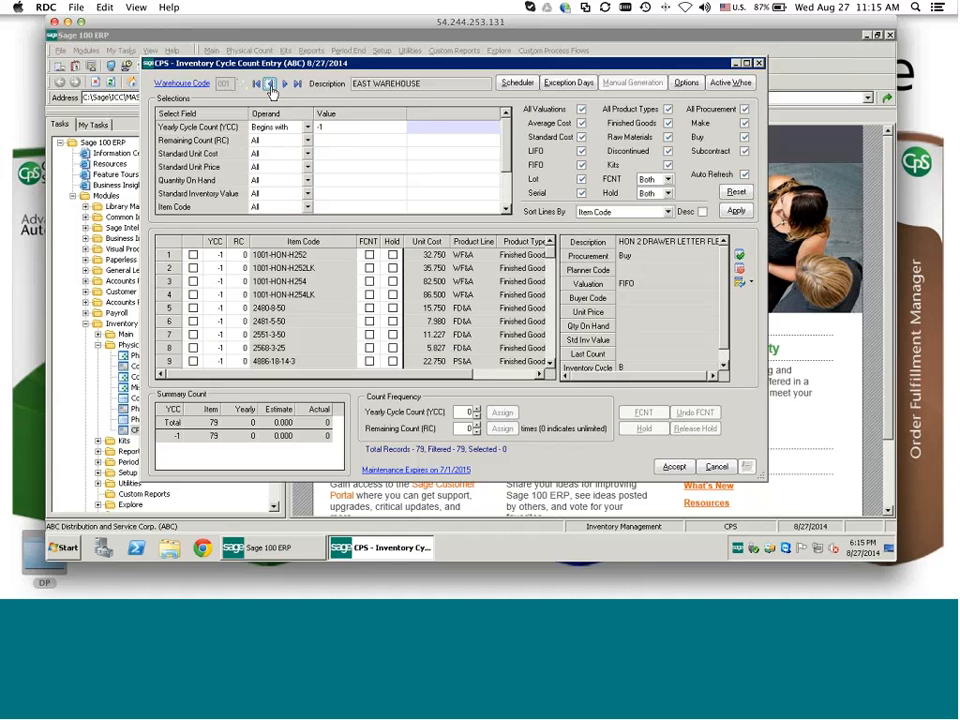
Switch to the Central Warehouse and reset the Yearly Cycle Count filter to All.
click(270, 86)
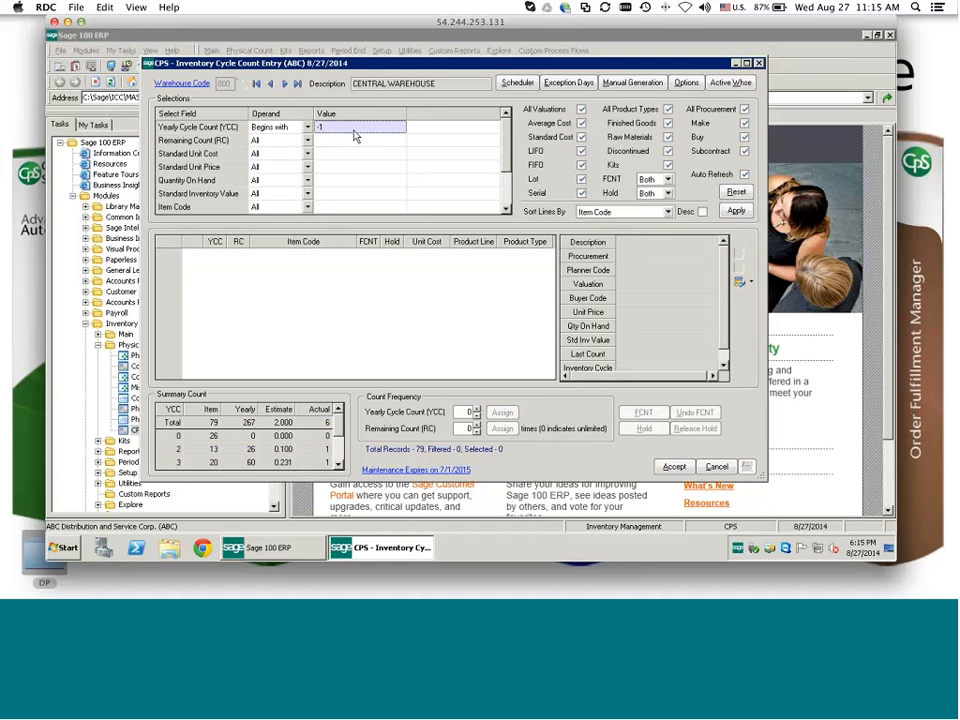
click(280, 131)
click(279, 131)
click(279, 137)
click(365, 128)
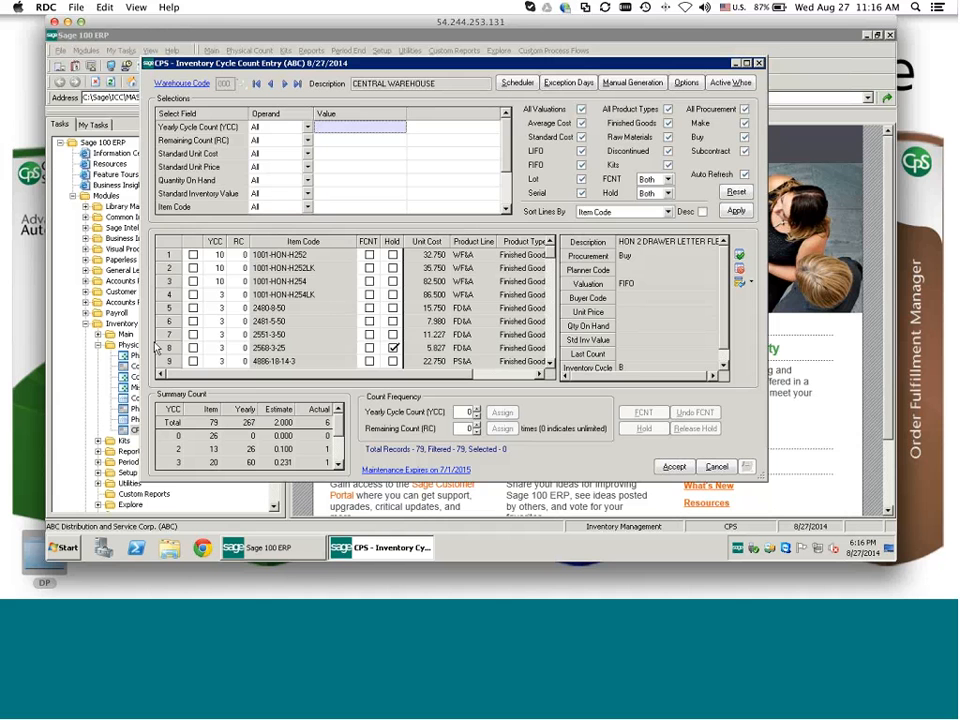
Select item 1001-HON-H254LK and set its Yearly Cycle Count to 0.
click(193, 295)
click(218, 298)
click(218, 298)
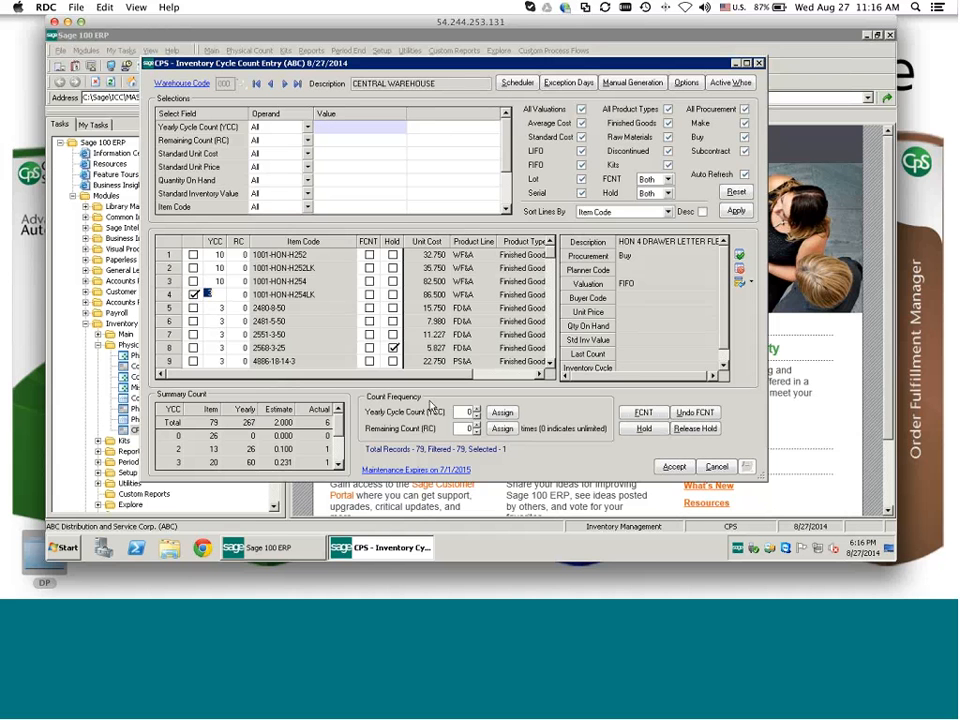
text(0)
key(Tab)
Toggle the selection of all listed items on and off, ending with every item selected.
click(168, 243)
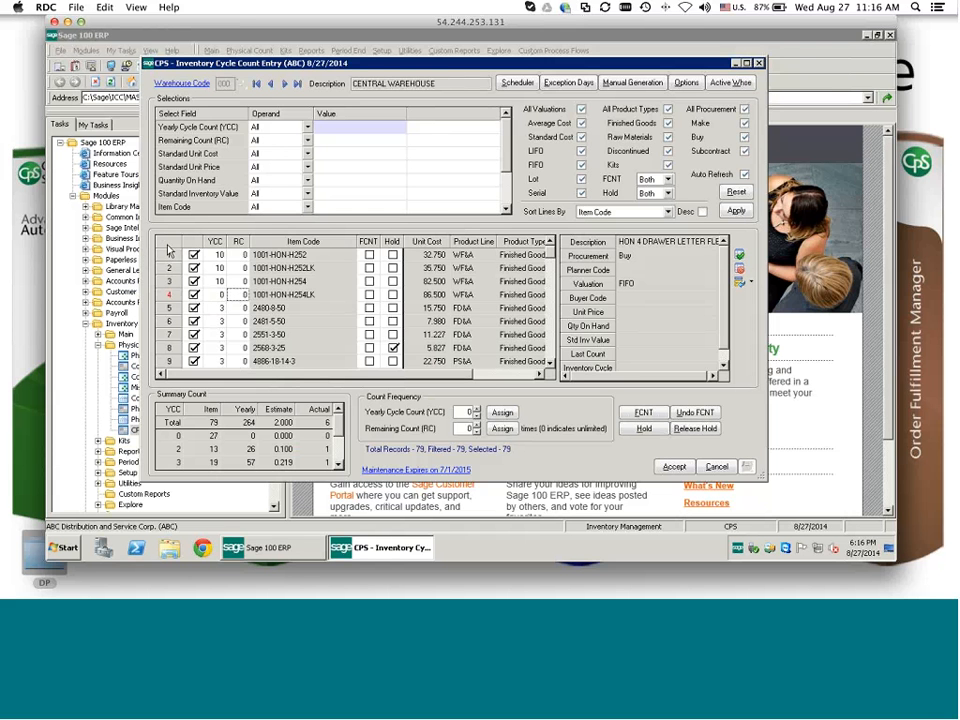
click(169, 246)
click(168, 248)
click(168, 247)
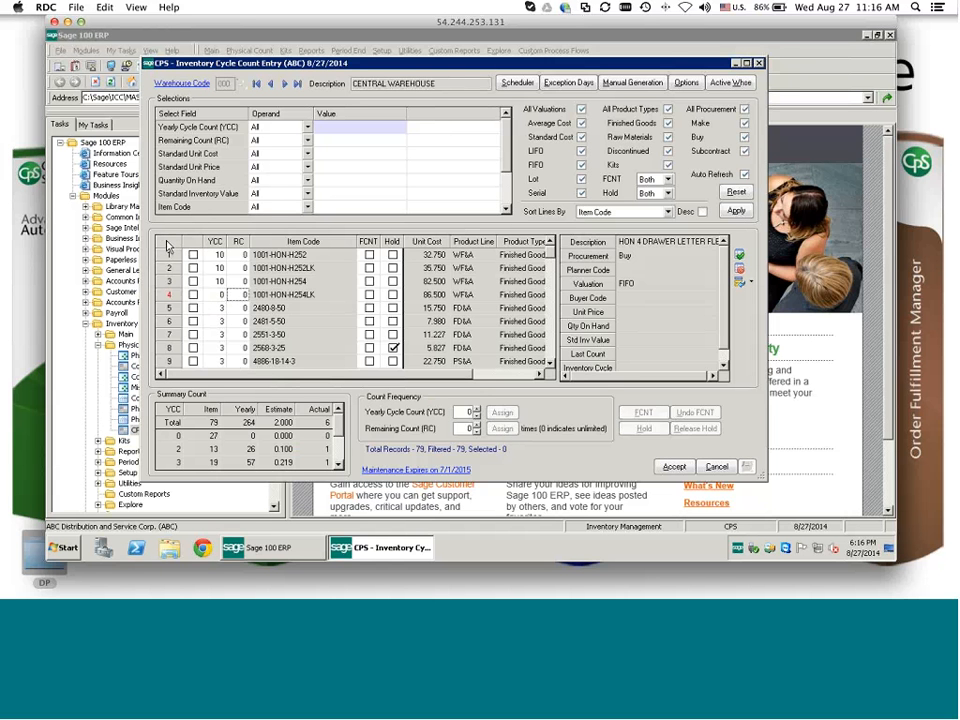
click(168, 247)
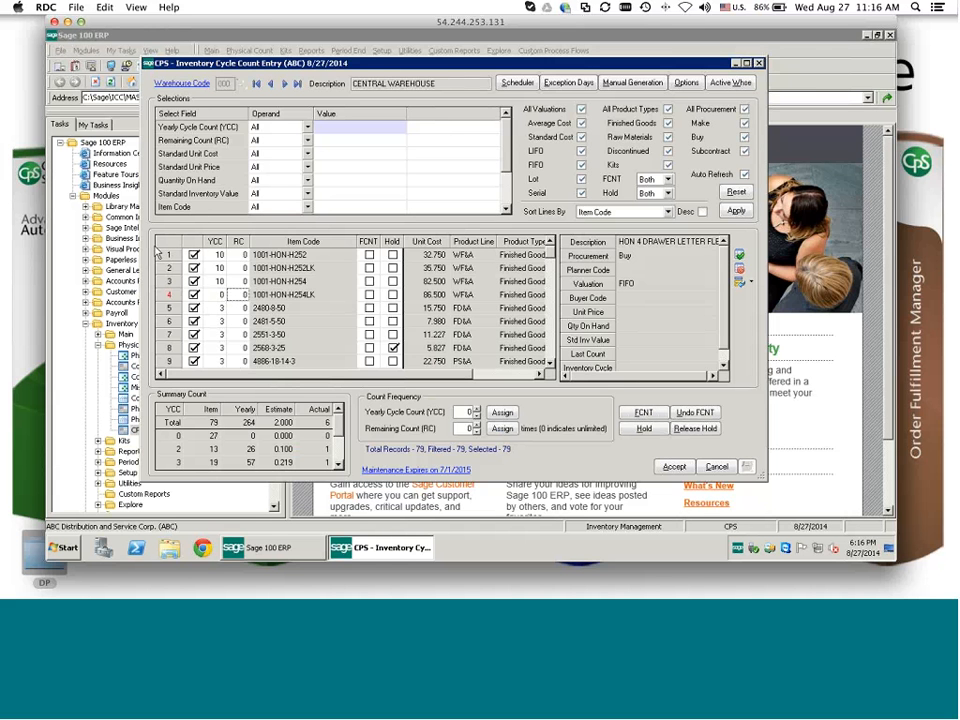
Filter the Central Warehouse items to a Yearly Cycle Count beginning with 3 and check the item count against the summary.
click(337, 131)
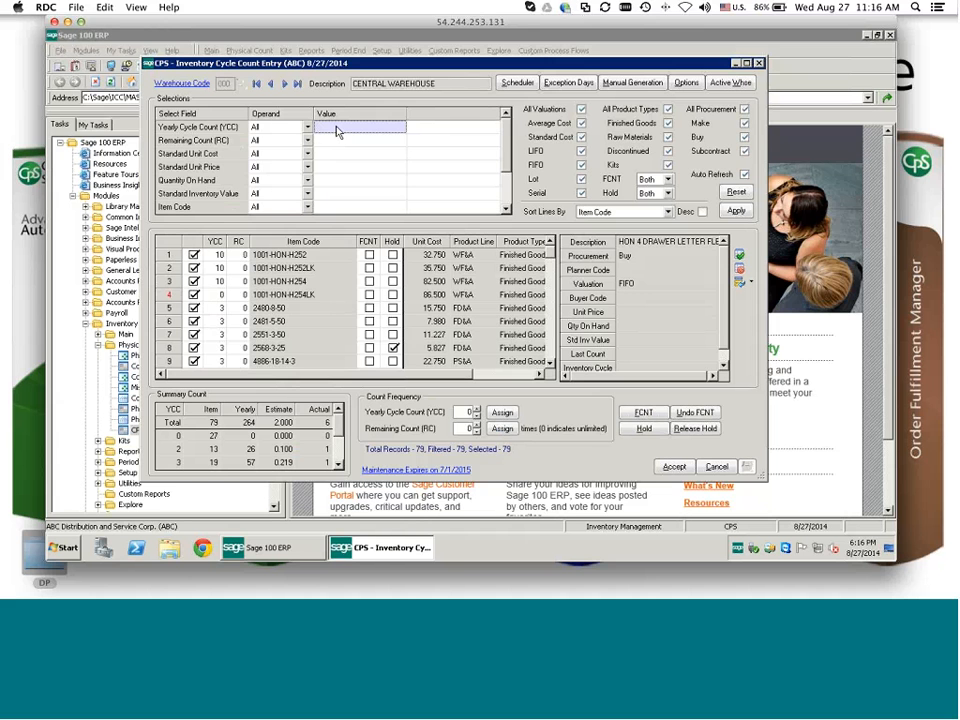
text(3)
key(Tab)
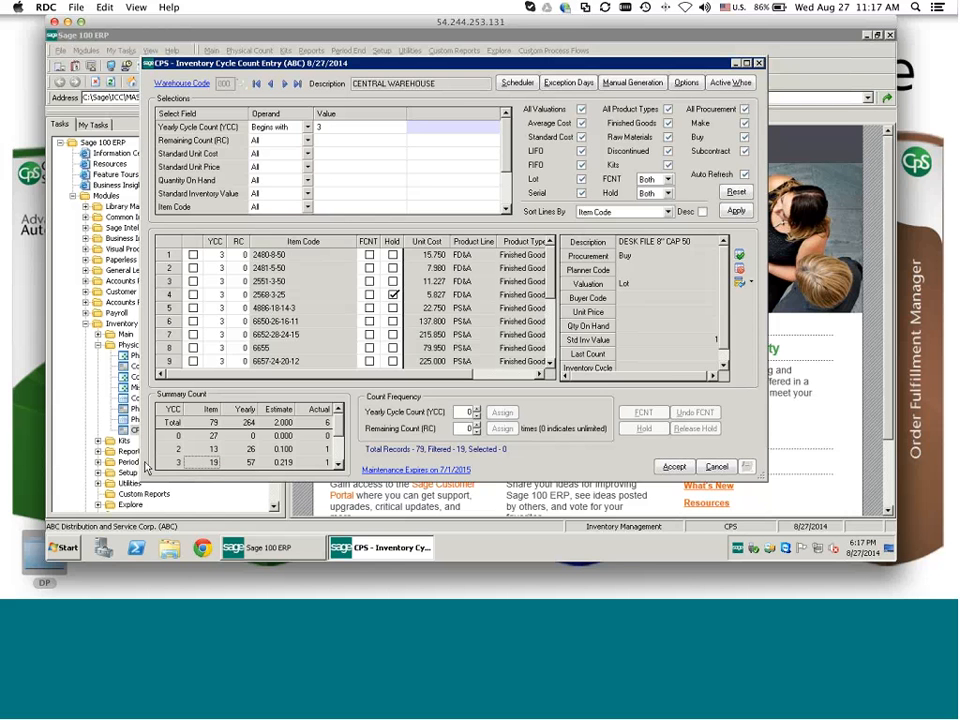
click(212, 466)
click(522, 450)
drag(522, 450, 364, 449)
Select only items 2480-8-50, 2481-5-50 and 2551-3-50 and assign them a Yearly Cycle Count of 2.
click(168, 246)
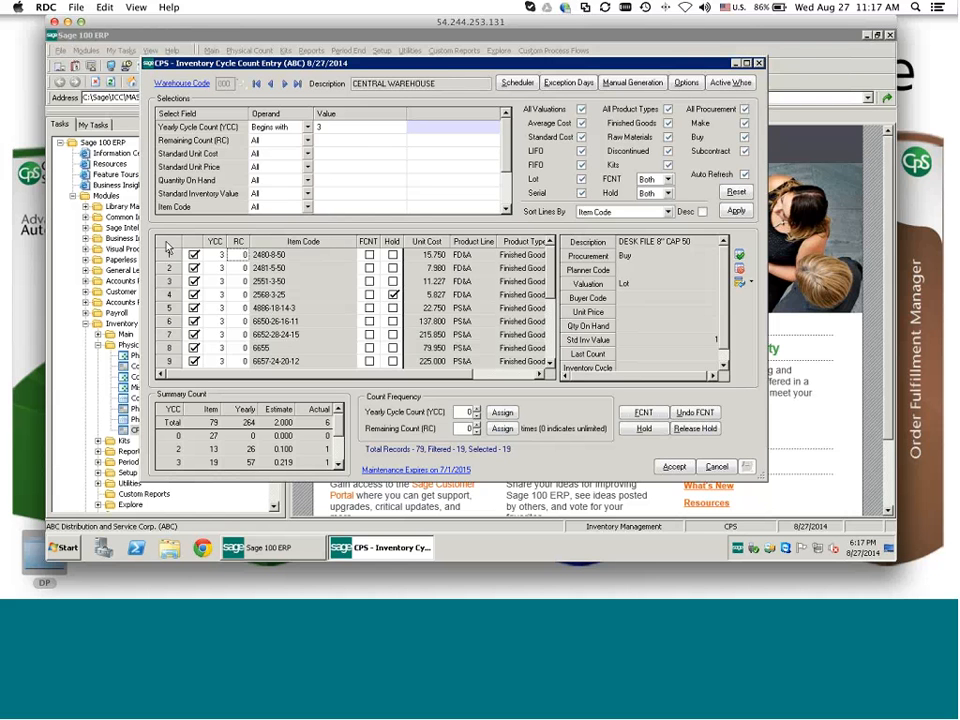
click(168, 245)
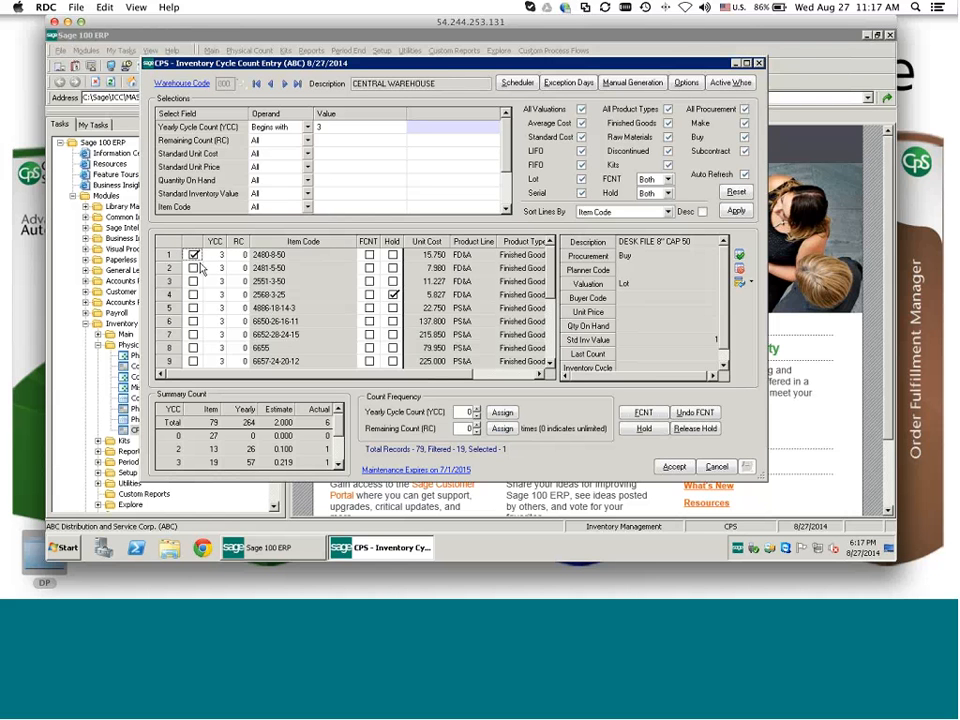
click(194, 268)
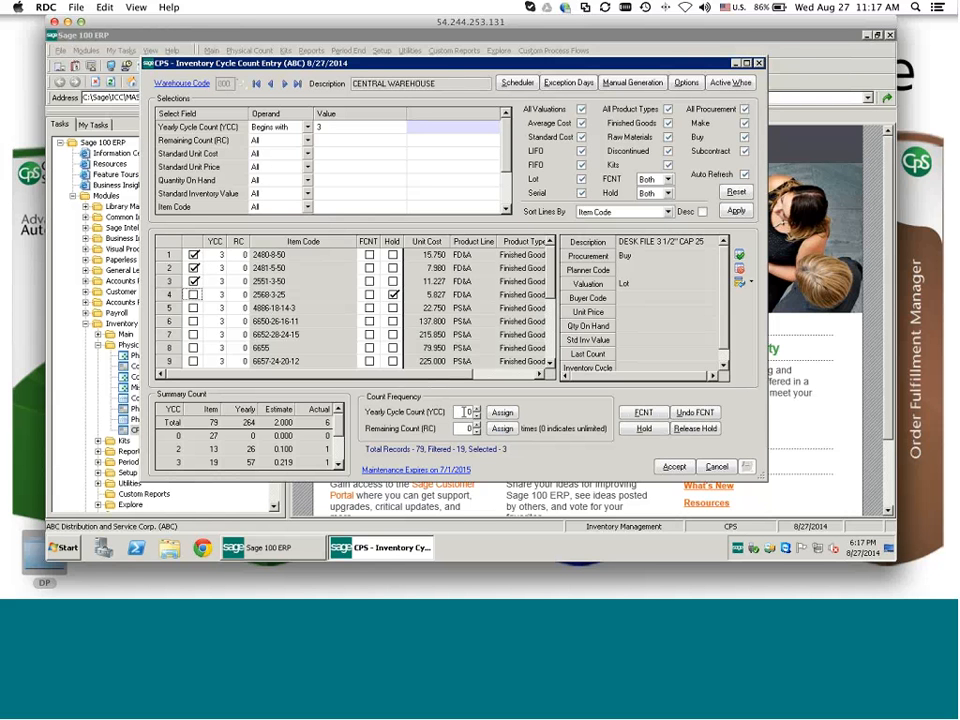
click(467, 412)
text(4)
click(507, 413)
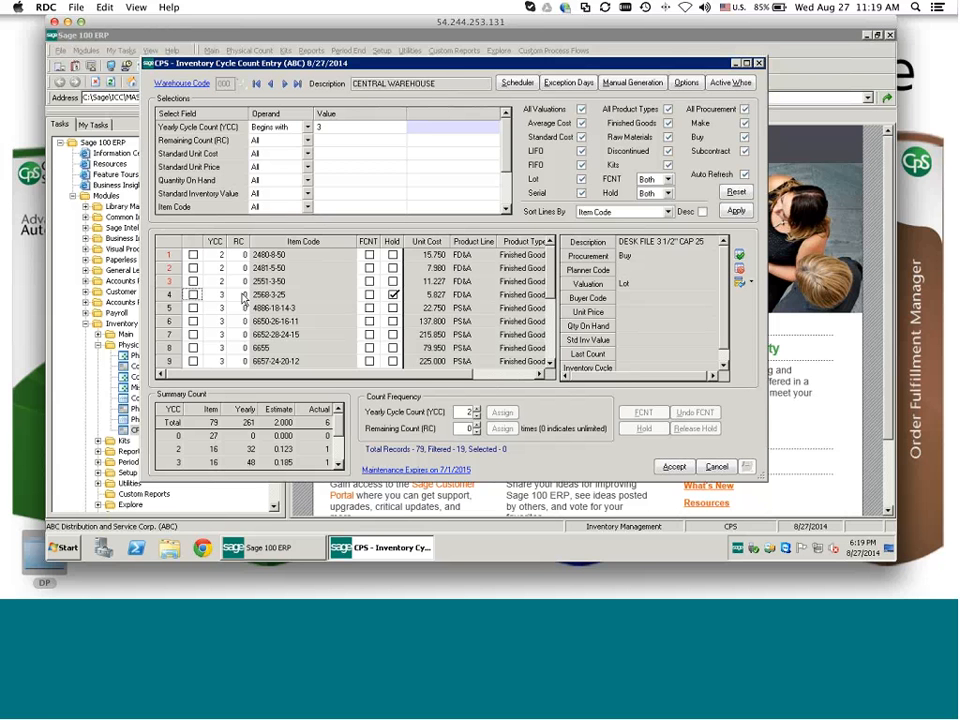
Apply FCNT to all filtered items, then undo FCNT for all of them.
click(369, 256)
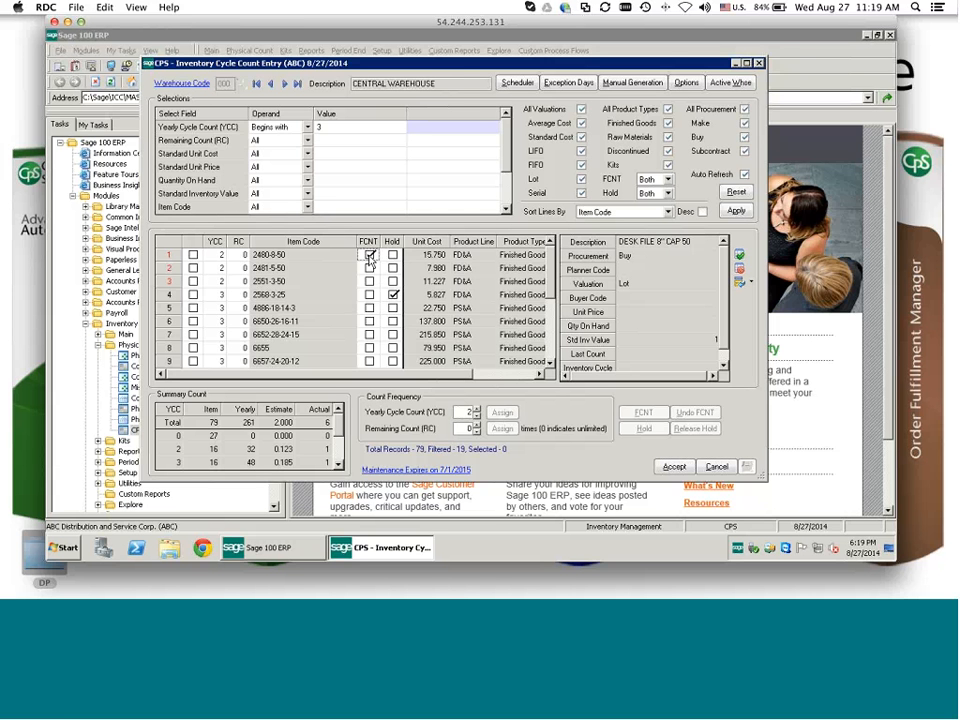
click(168, 249)
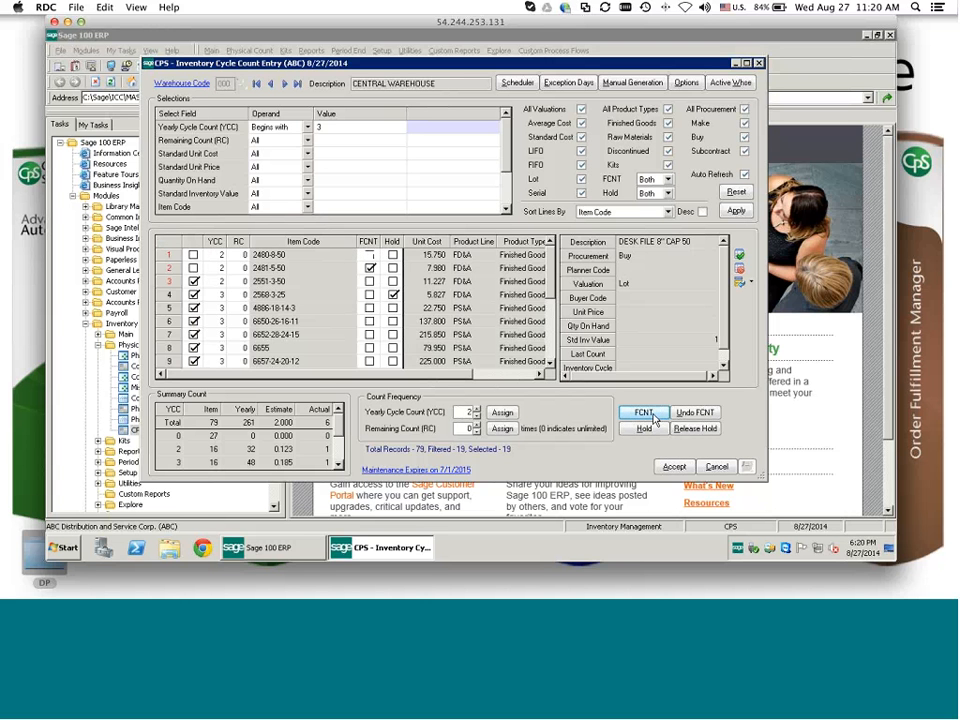
click(655, 417)
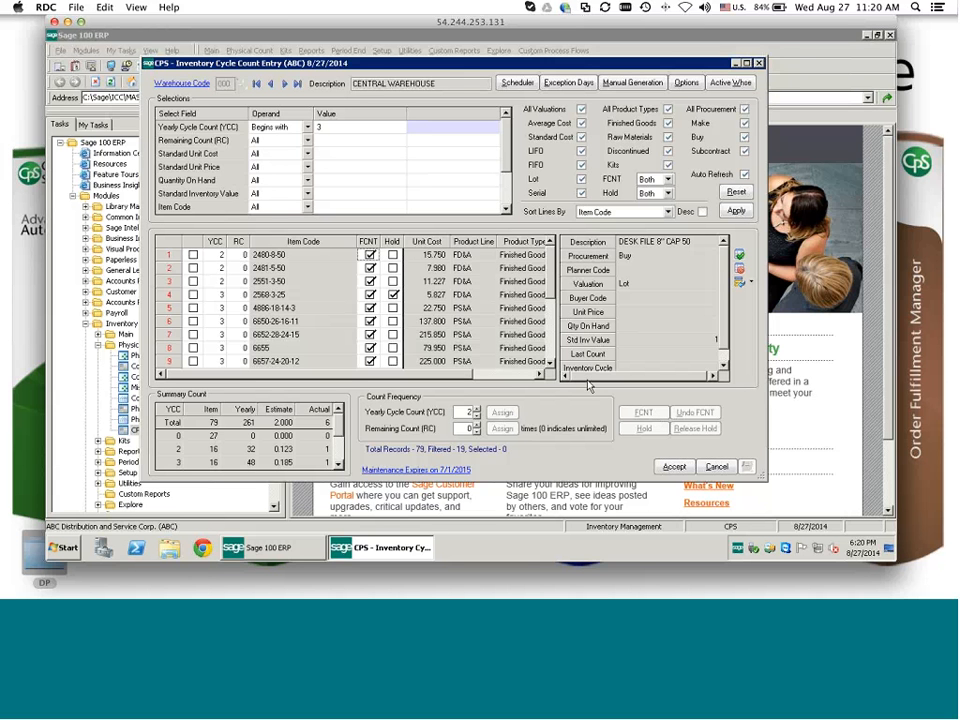
click(172, 249)
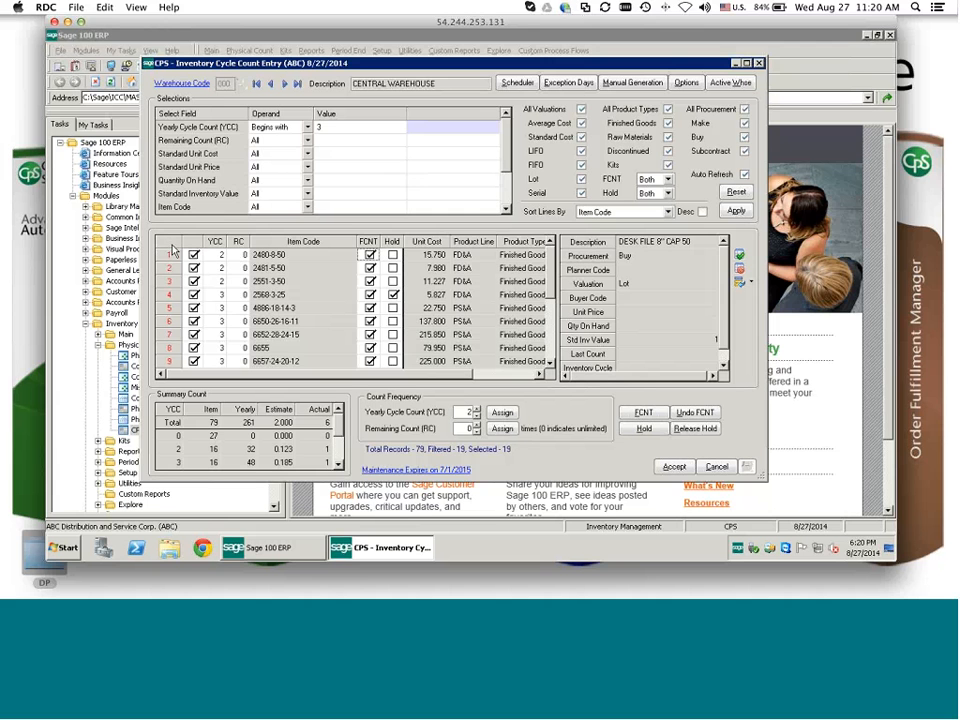
click(686, 414)
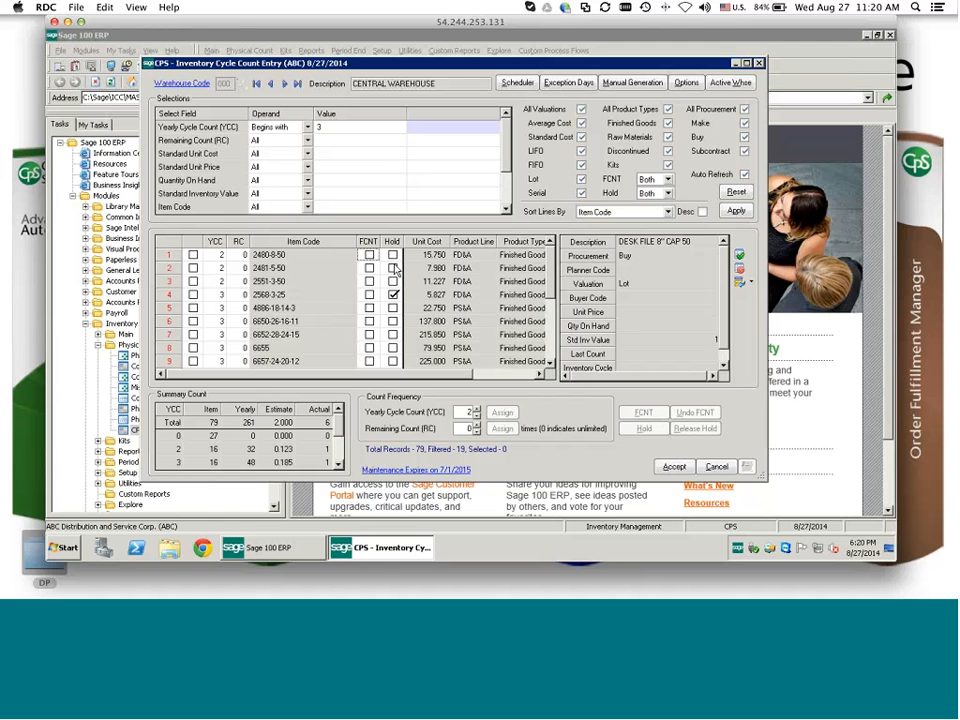
Release the hold on item 2568-3-25 and put it back on hold.
click(393, 294)
click(393, 294)
click(326, 425)
Open the scheduler's cycle count generation job, review its weekly days and start time, and cancel without changes.
click(519, 85)
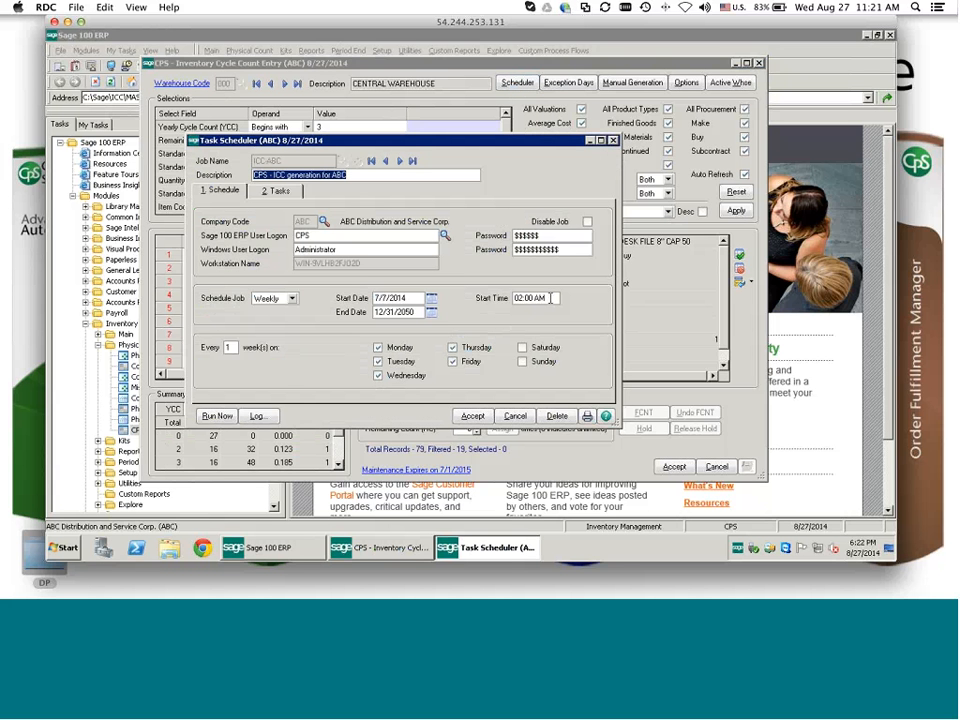
click(497, 298)
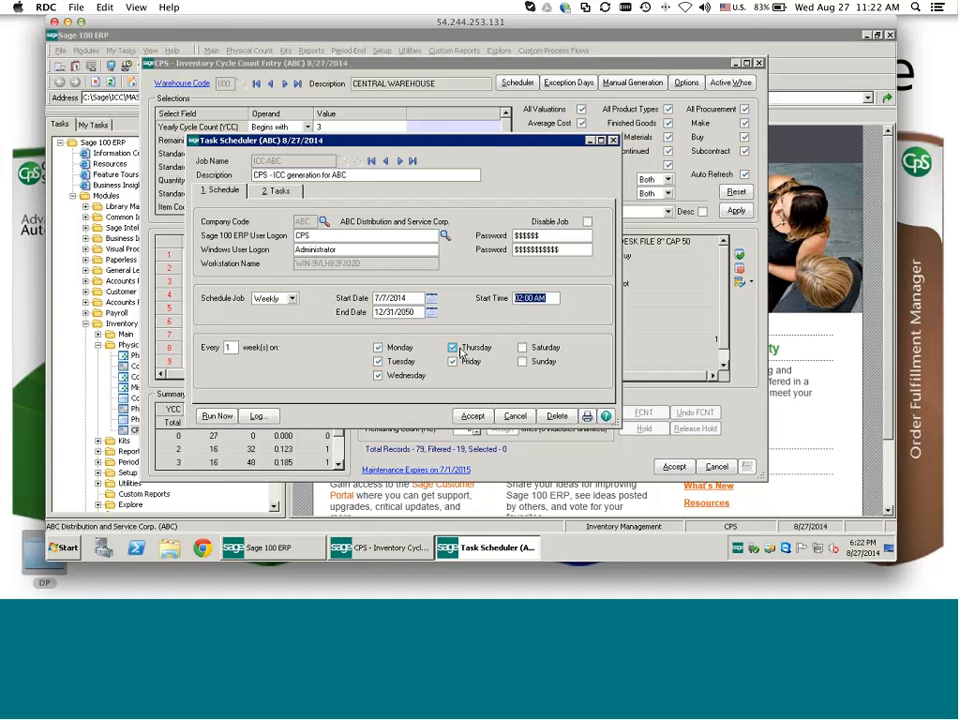
click(527, 418)
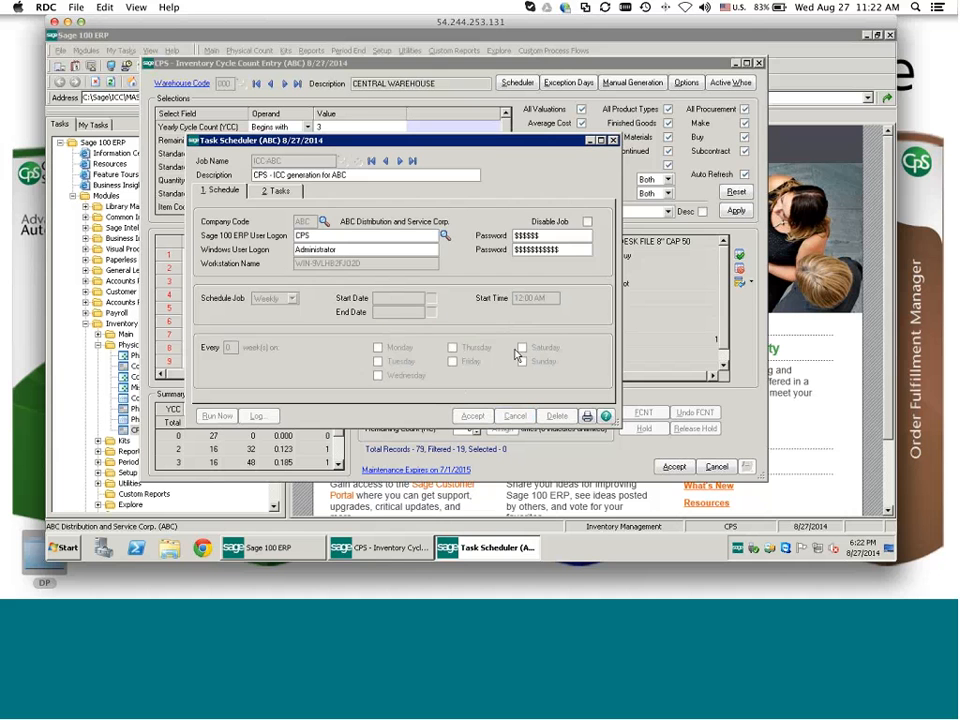
Close the Task Scheduler, open the ICC-000-Sample spreadsheet from the desktop in Excel to review the sample count sheet, and close it.
click(613, 140)
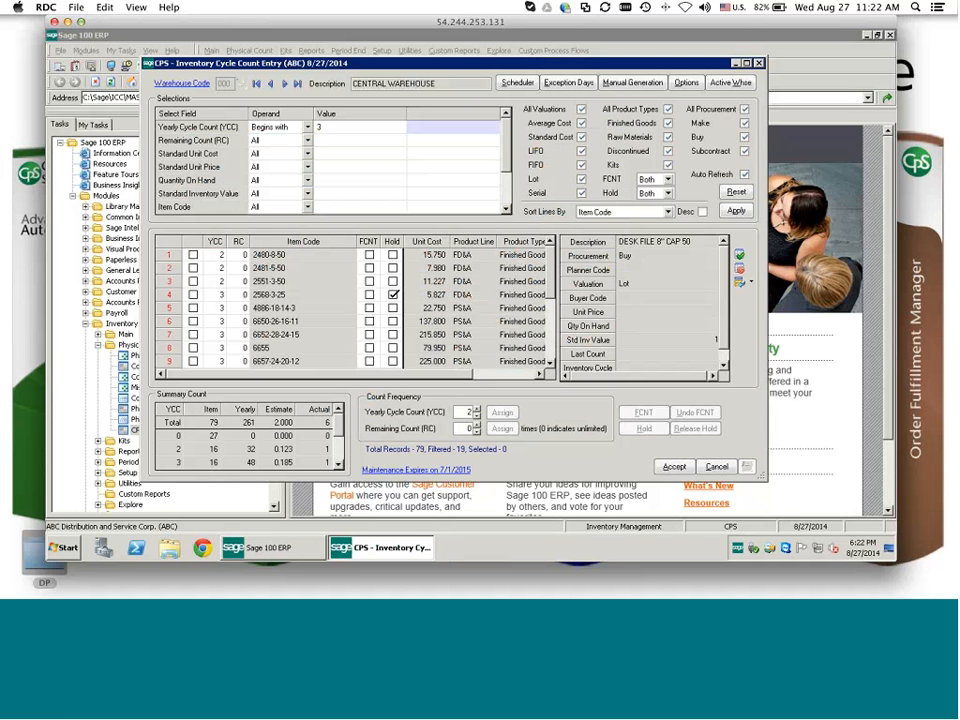
click(867, 36)
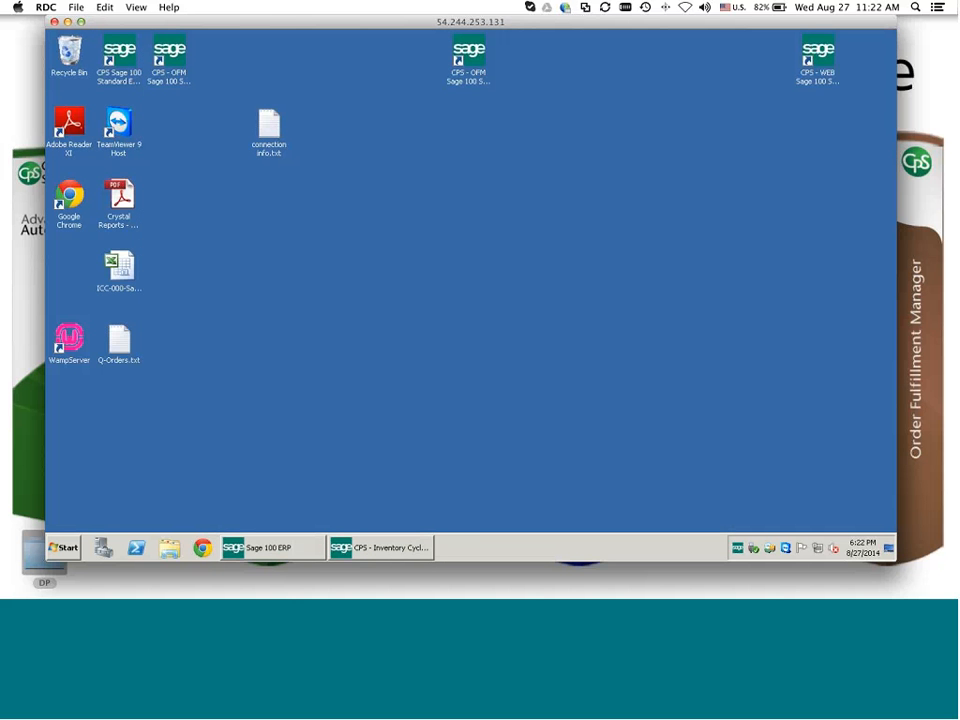
click(133, 270)
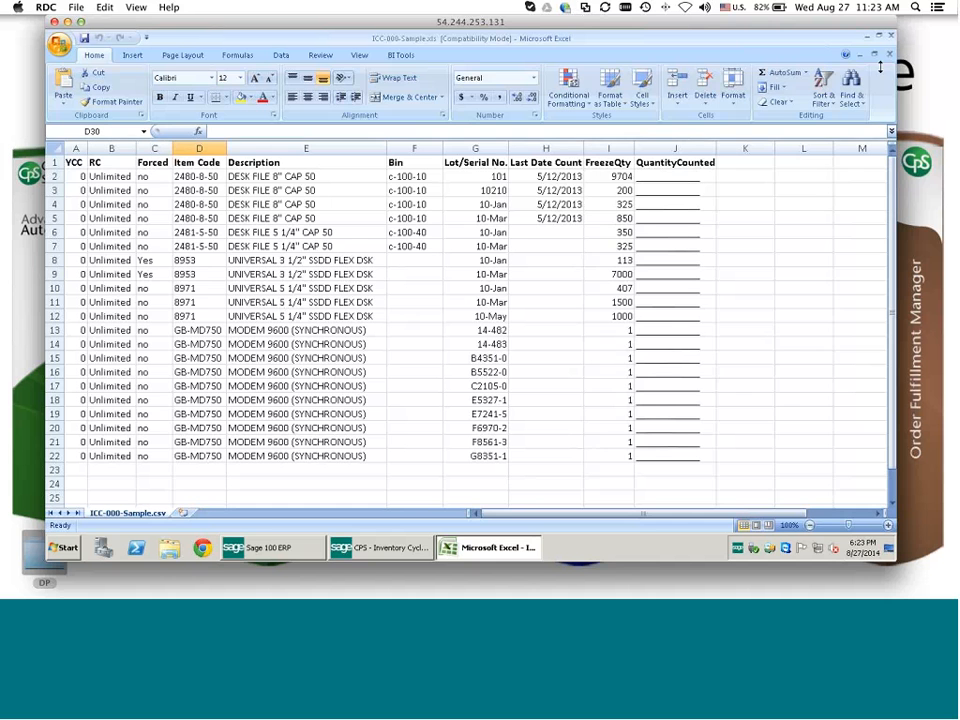
click(889, 36)
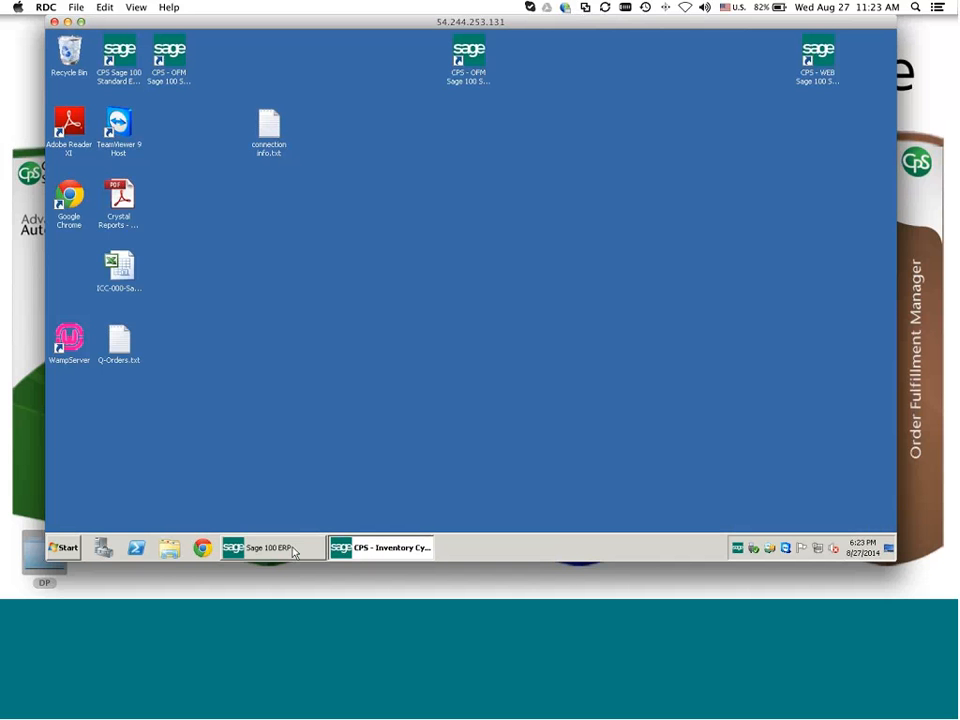
Return to Inventory Cycle Count Entry, open its options and review the generation settings, keeping Status set to Active.
click(376, 549)
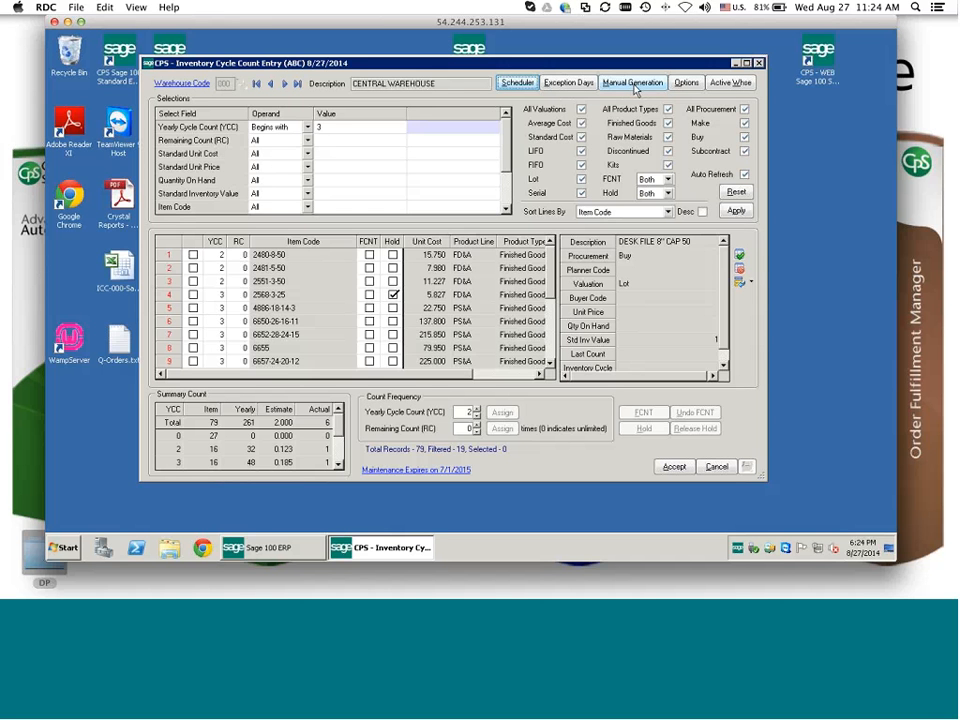
click(687, 84)
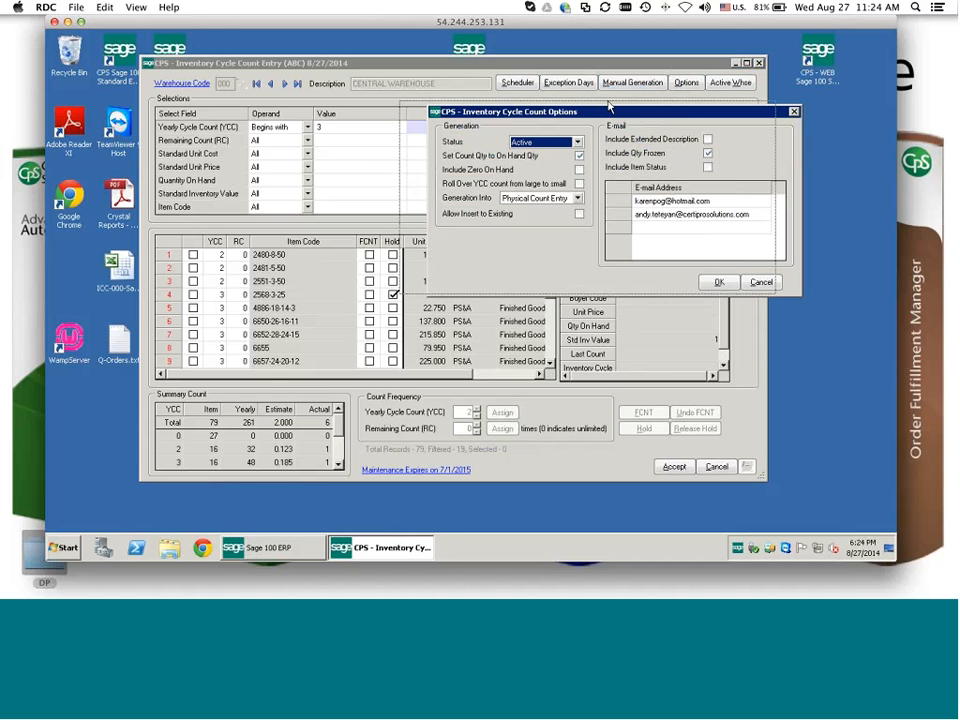
drag(650, 118, 613, 105)
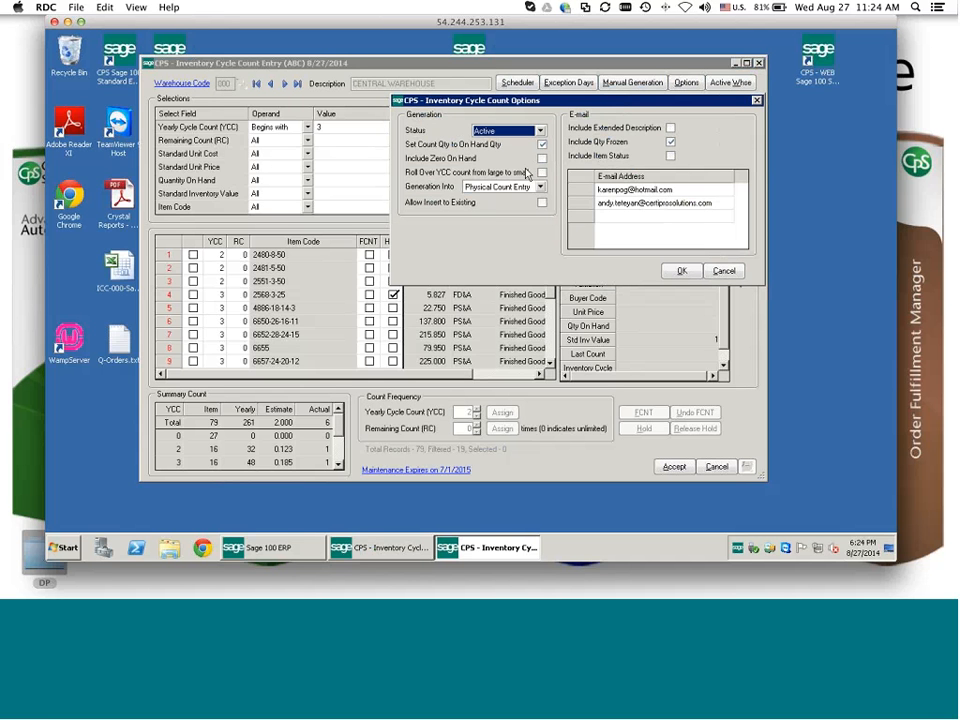
click(500, 131)
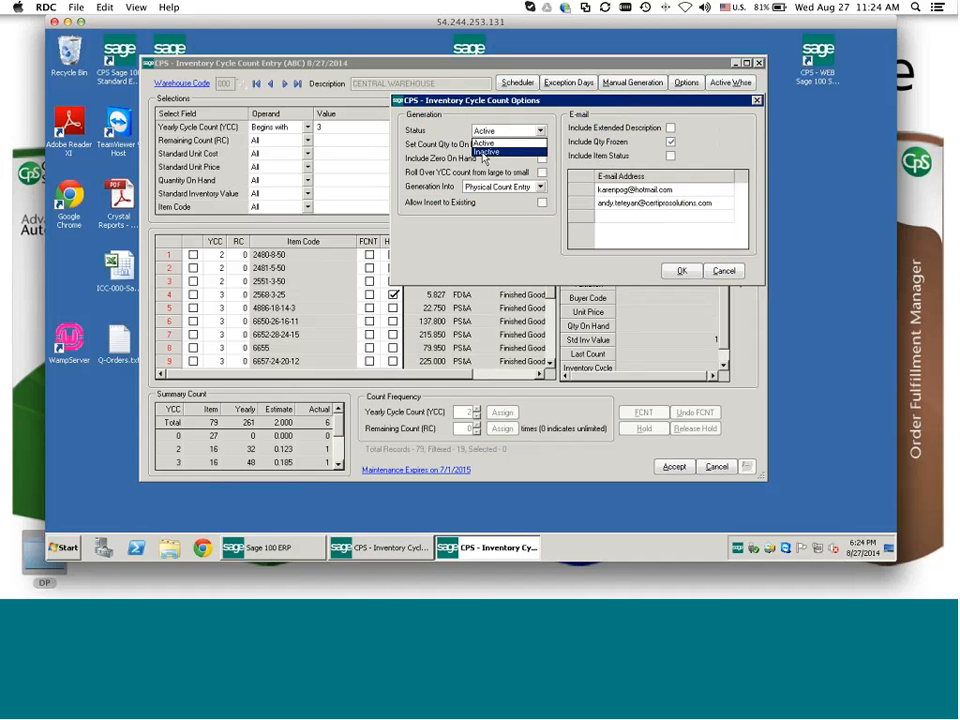
click(484, 144)
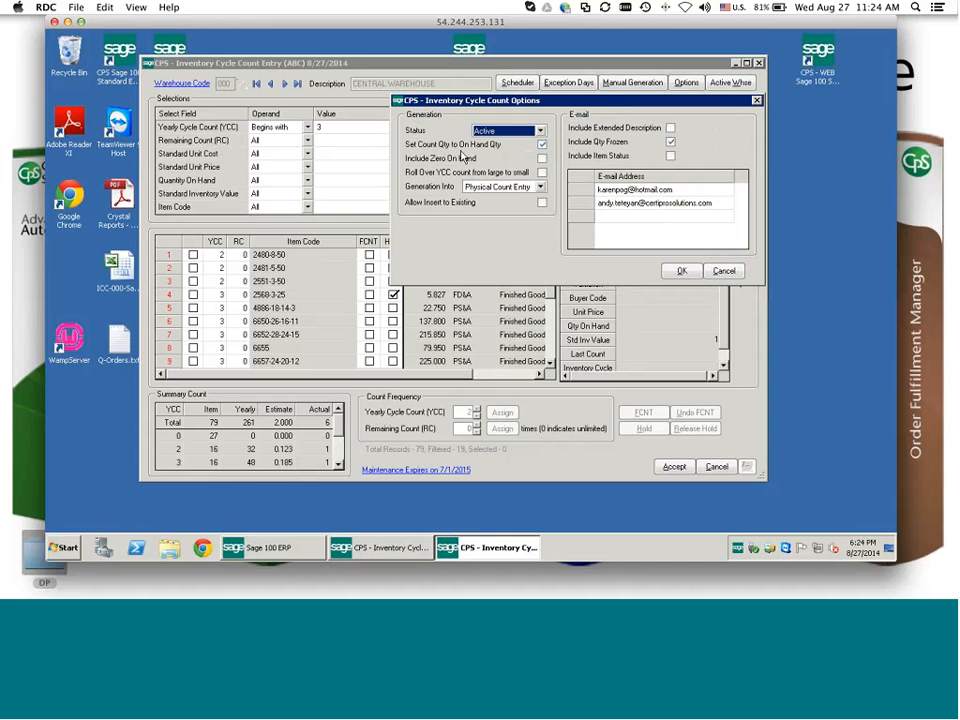
click(541, 145)
Open Physical Count Entry for warehouse 000 and compare Quantity on Hand with Quantity Counted on the first lines.
click(290, 553)
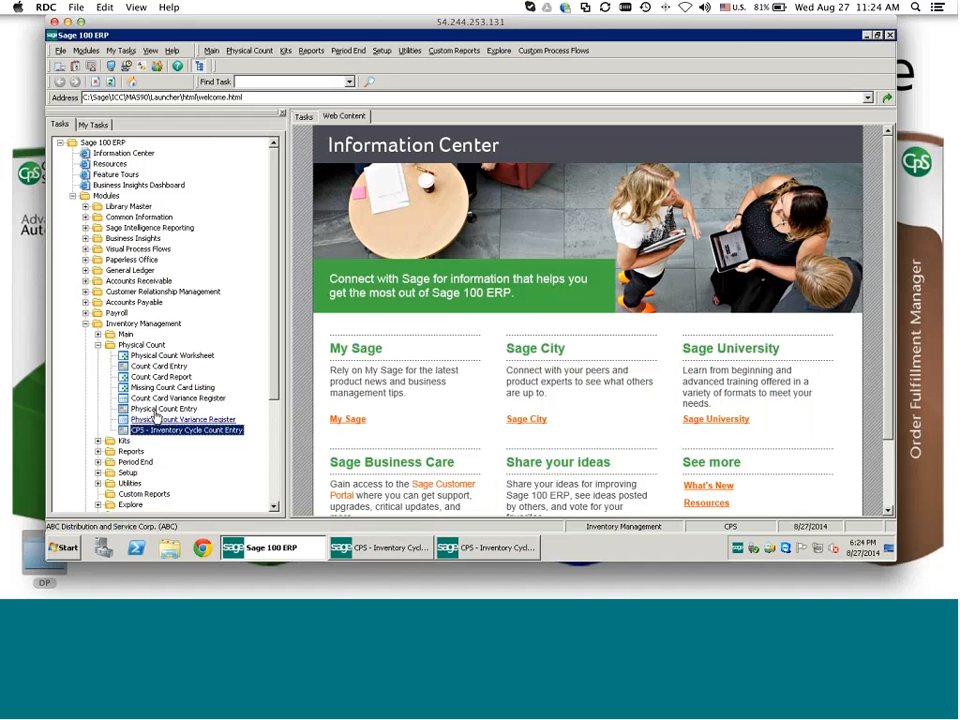
double_click(160, 408)
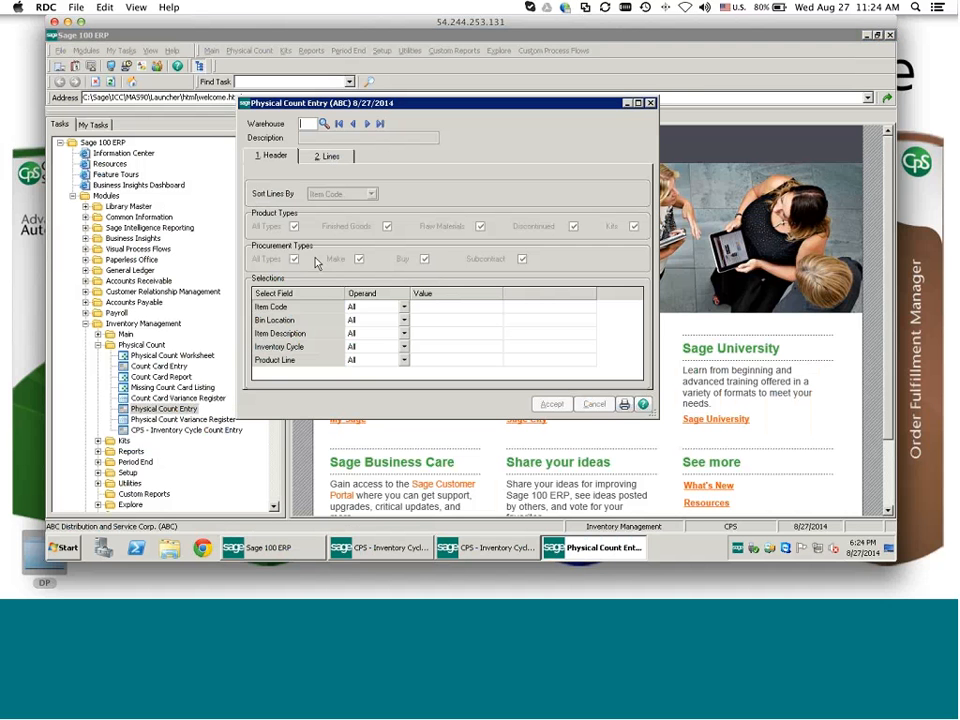
click(352, 125)
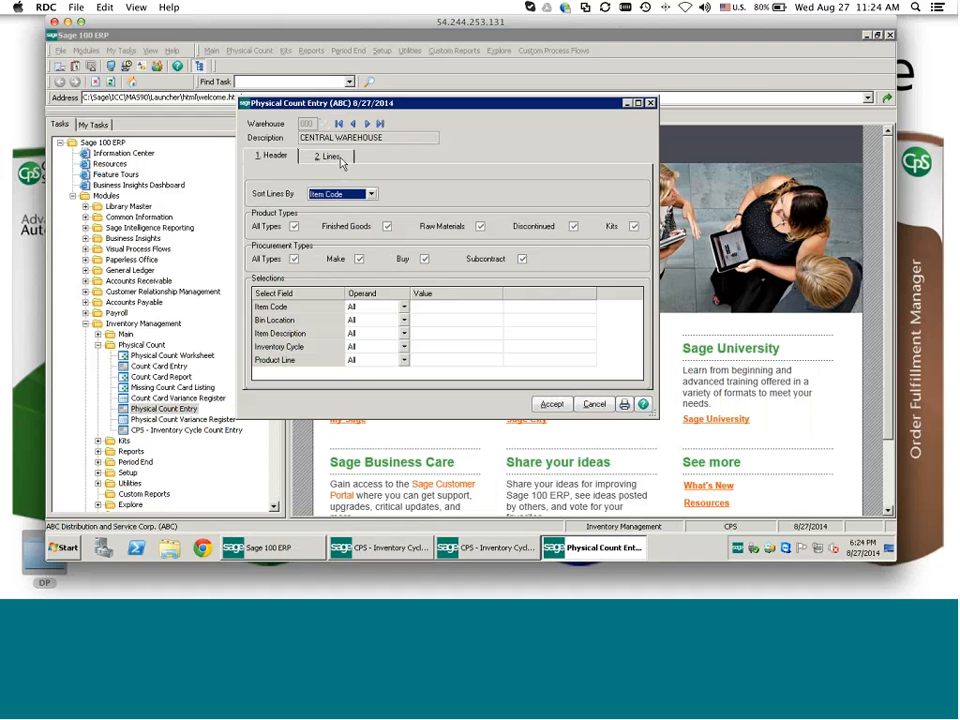
click(333, 160)
drag(498, 101, 378, 82)
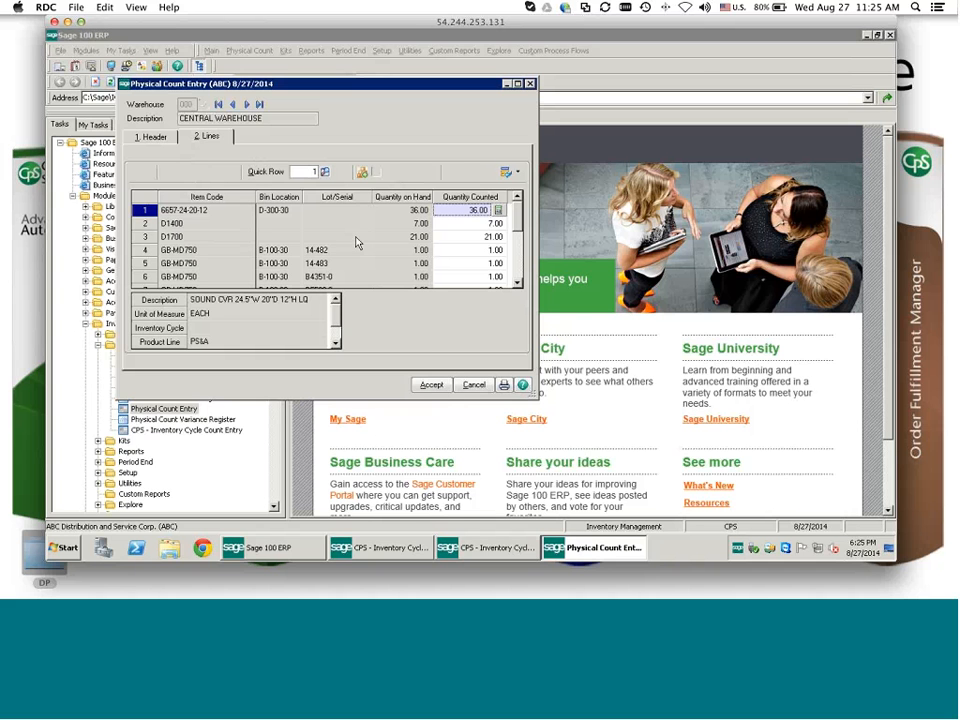
click(466, 225)
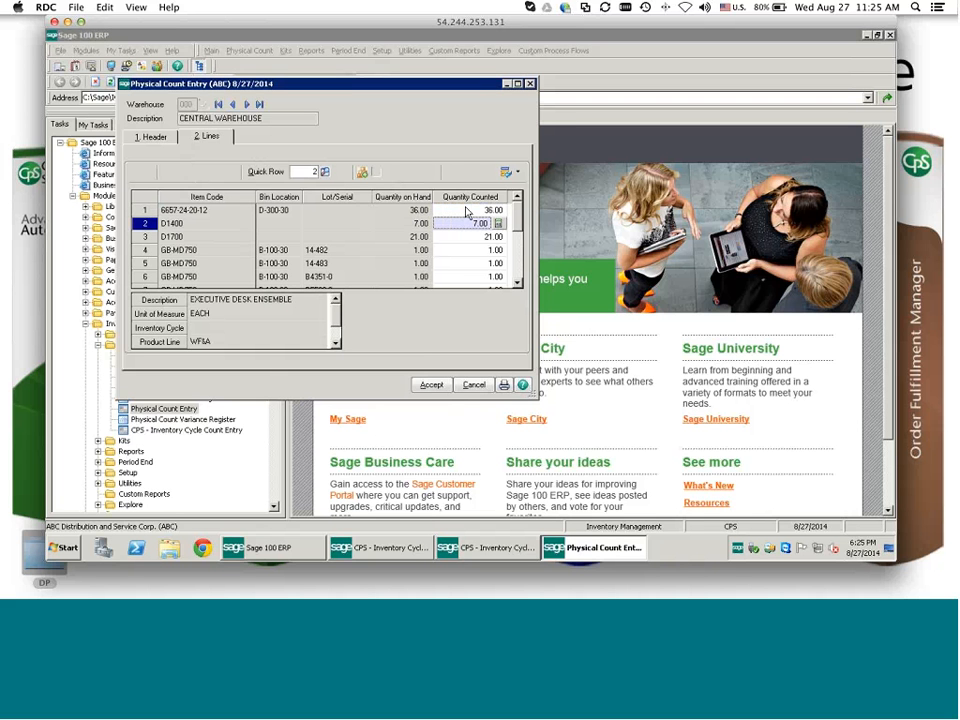
click(467, 211)
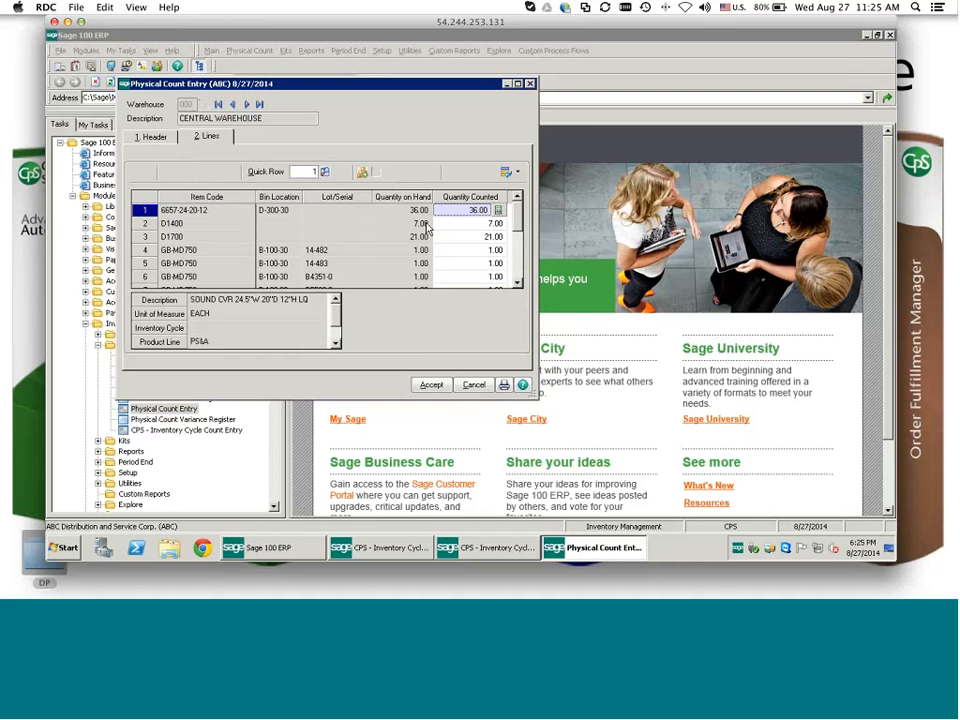
Review the cycle count options again, including the Generation Into choices, keeping Physical Count Entry, and cancel without changes.
click(483, 548)
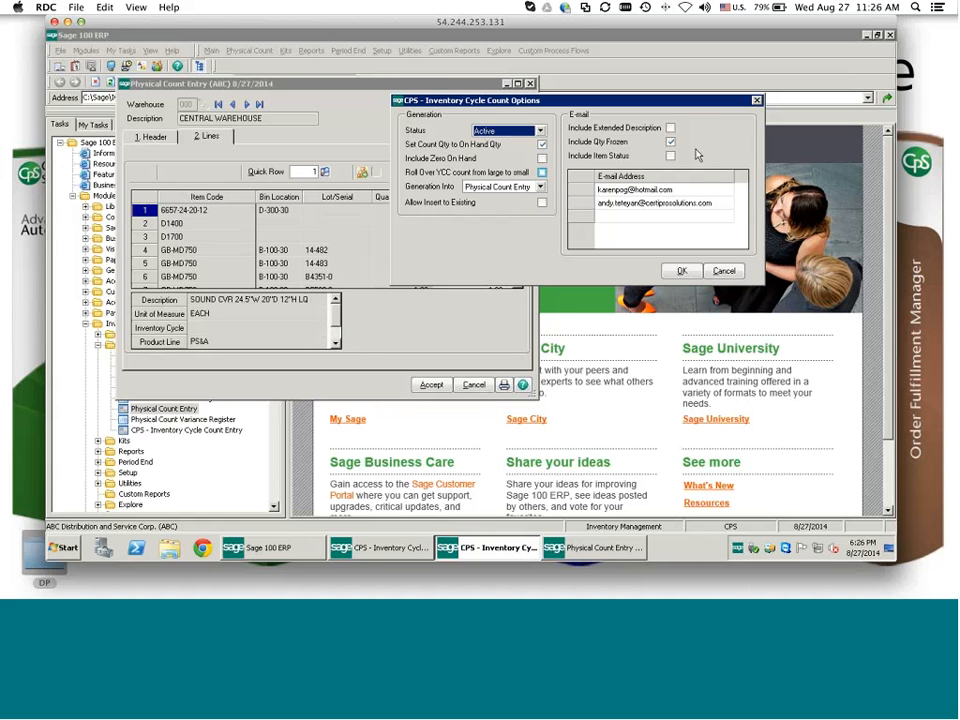
click(757, 101)
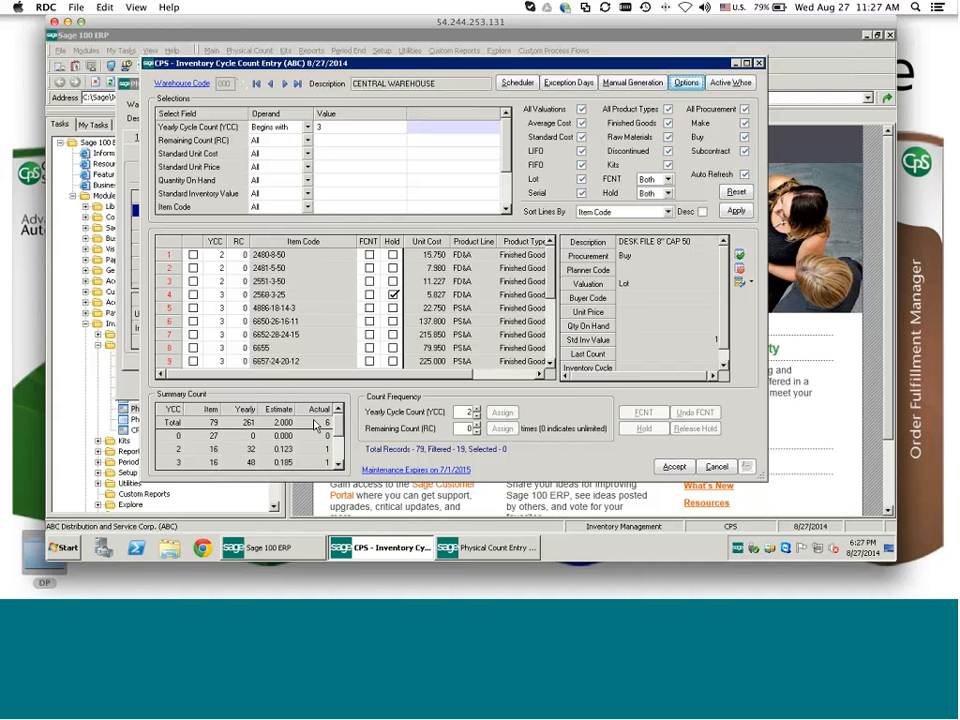
click(686, 84)
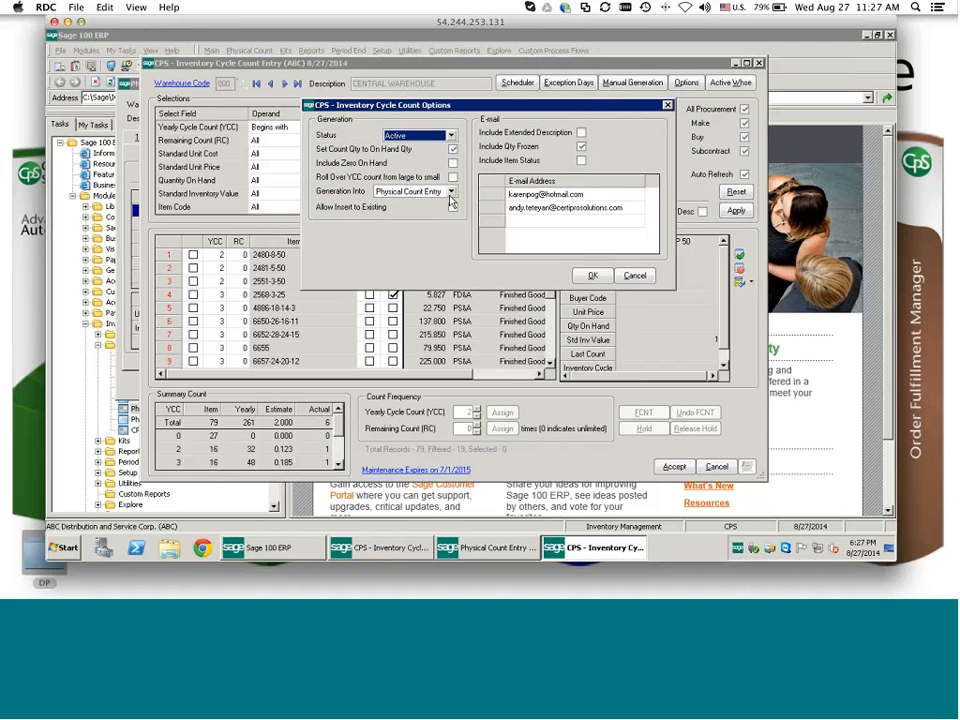
click(451, 194)
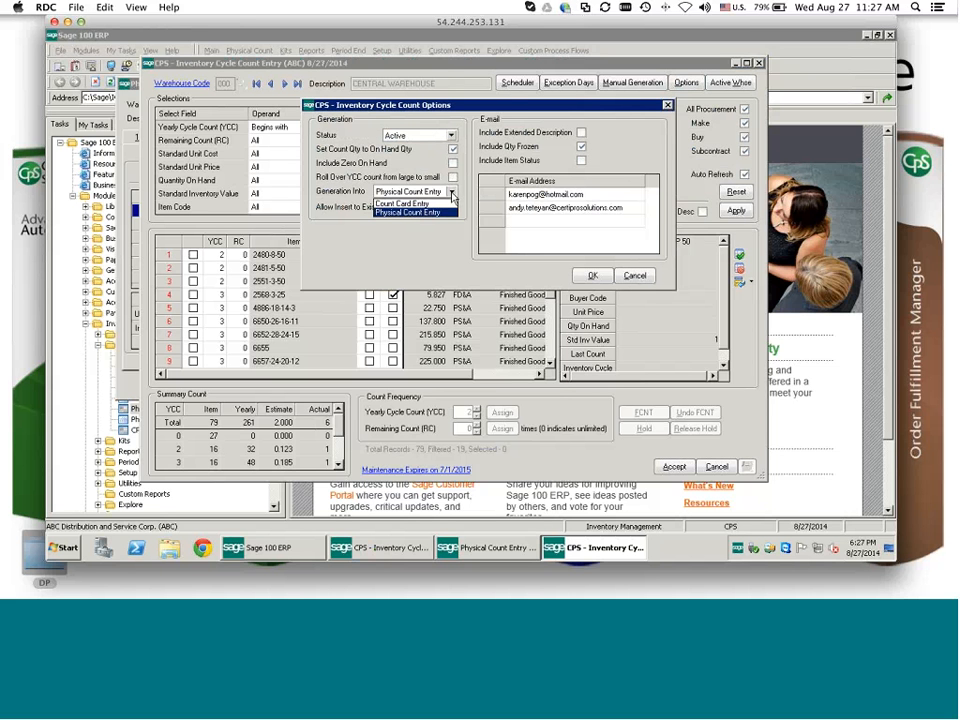
click(400, 214)
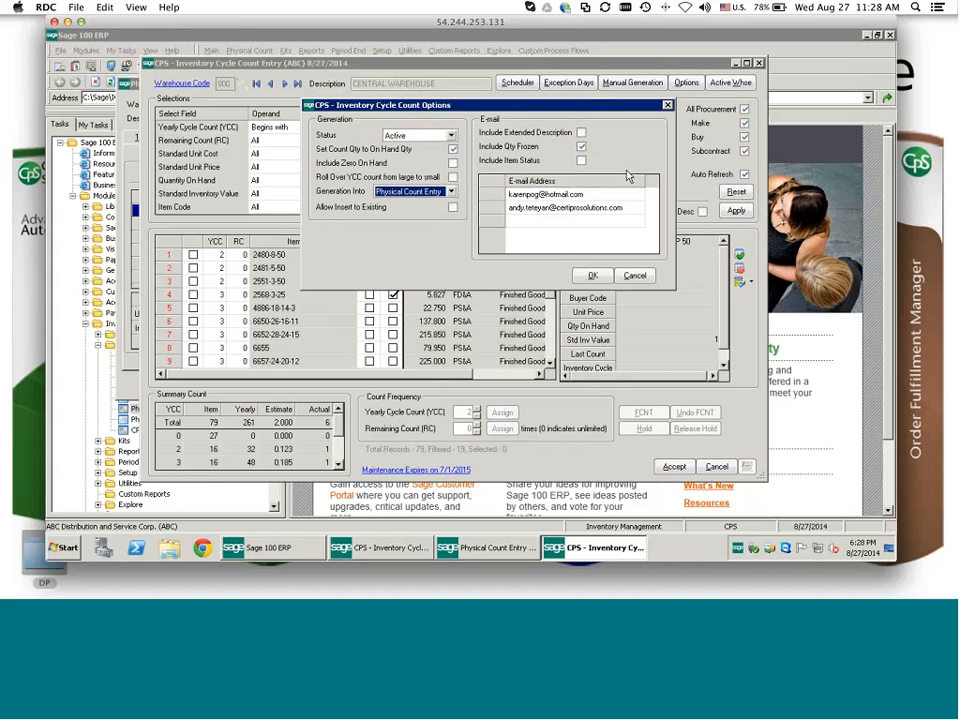
click(630, 279)
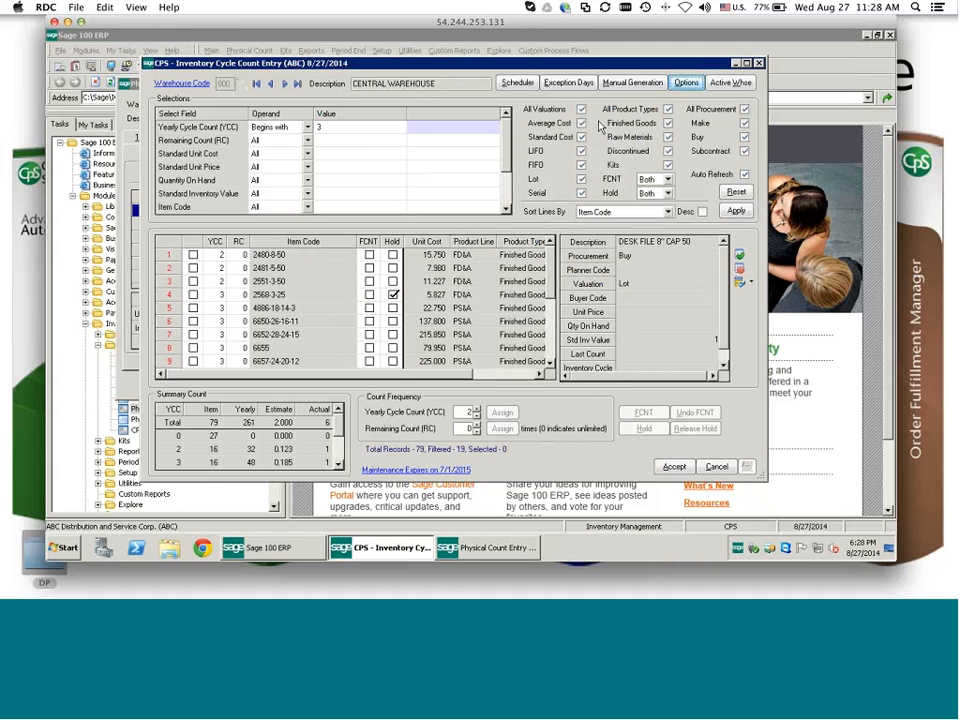
Clear the Yearly Cycle Count filter by setting its operand to All.
click(288, 128)
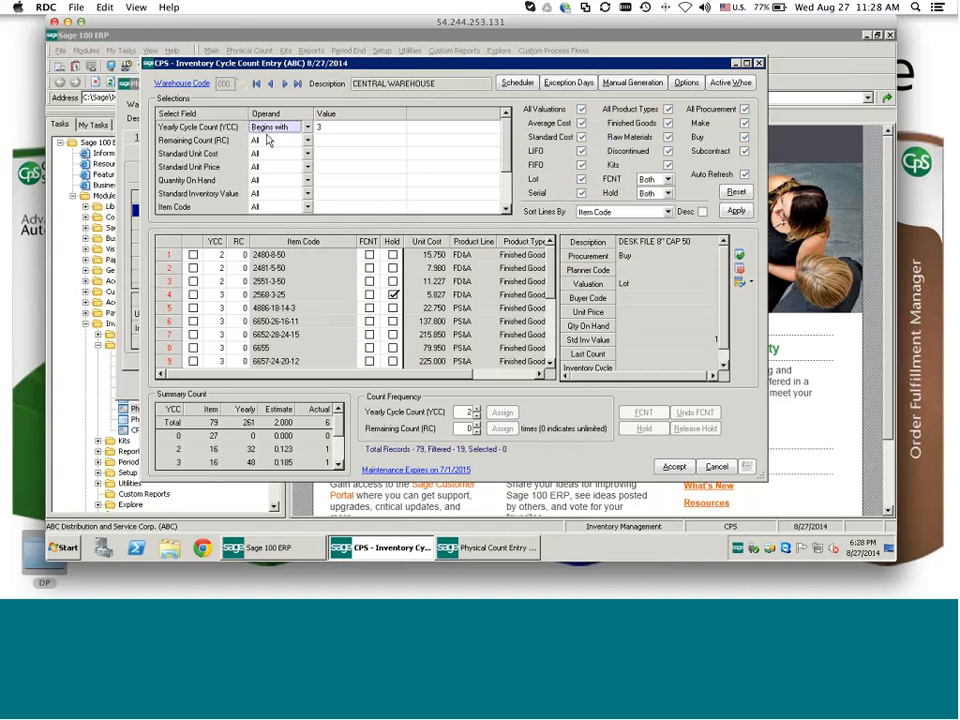
click(318, 132)
click(305, 130)
click(305, 130)
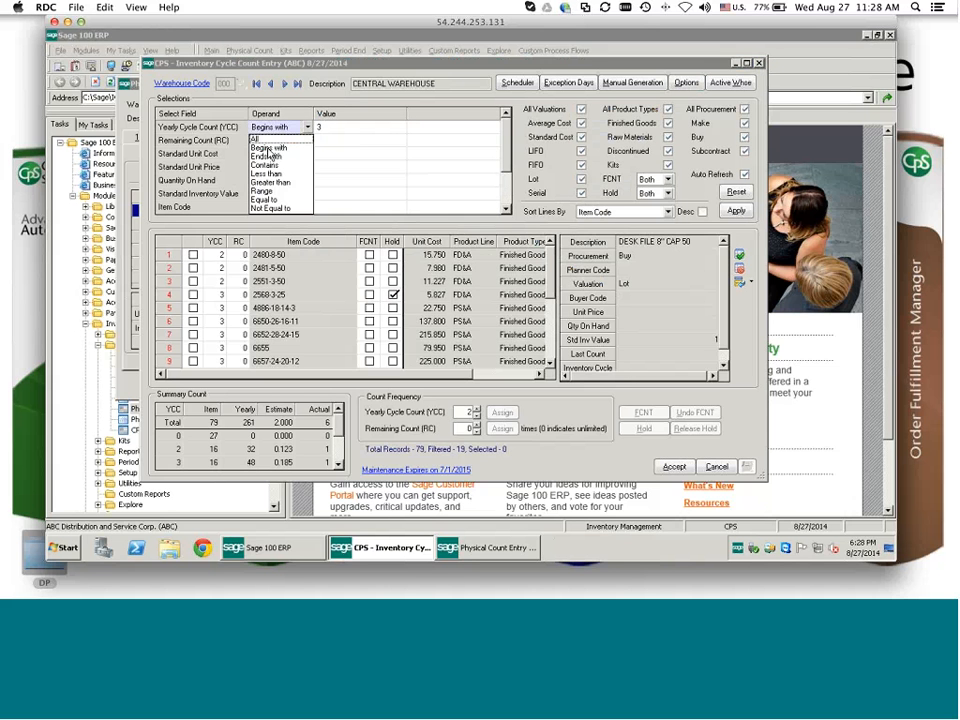
click(267, 140)
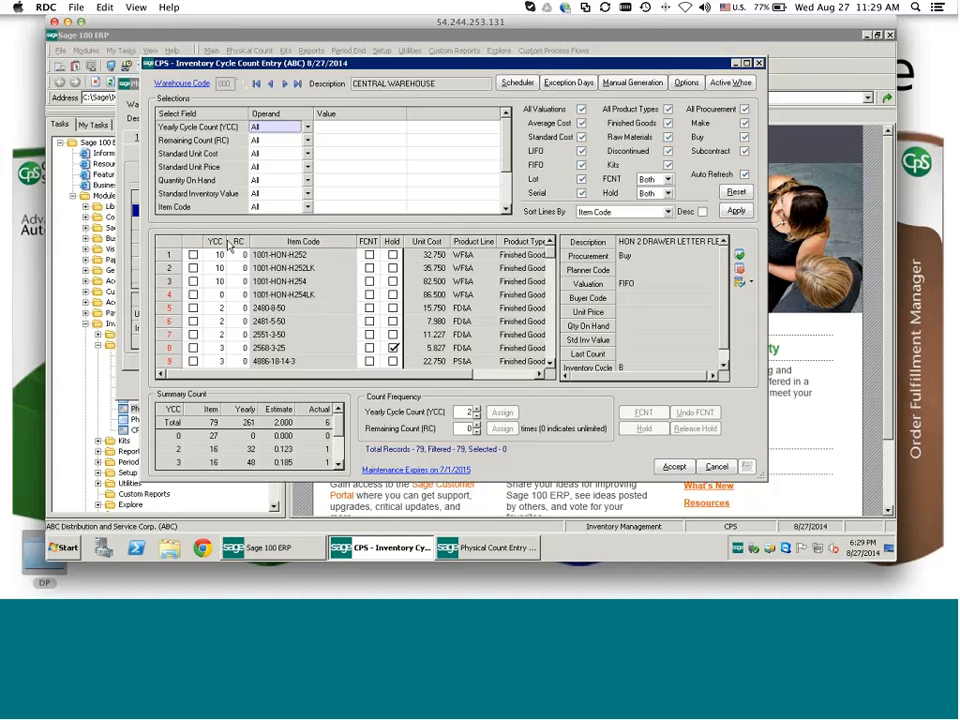
Sort the items by unit cost in descending order and filter them to a Standard Unit Cost greater than 1000.
click(439, 245)
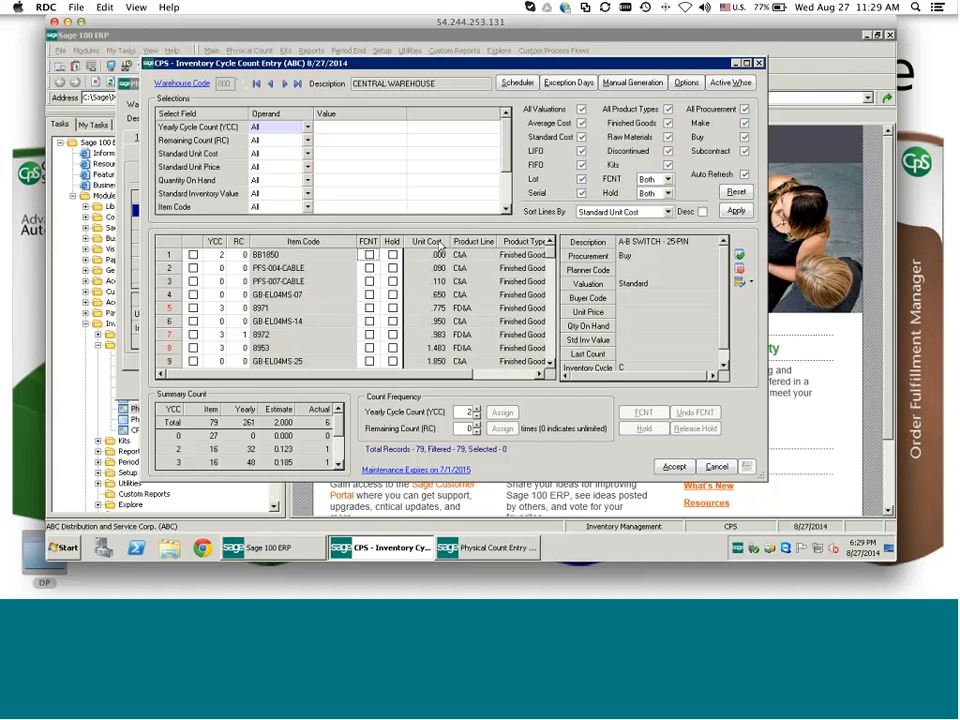
click(439, 245)
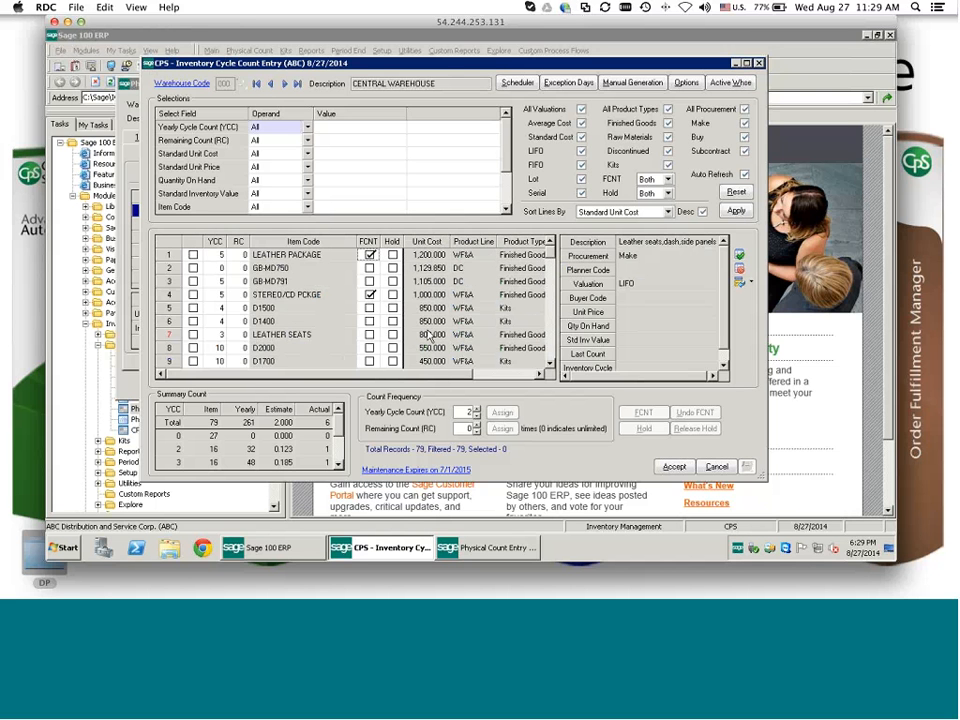
click(275, 157)
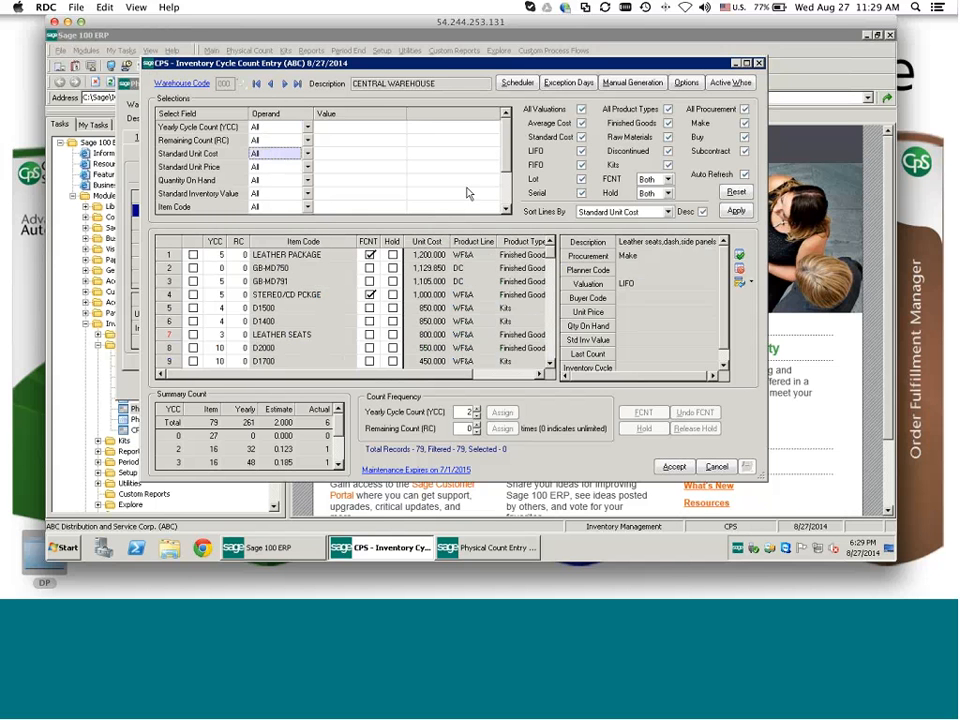
click(308, 157)
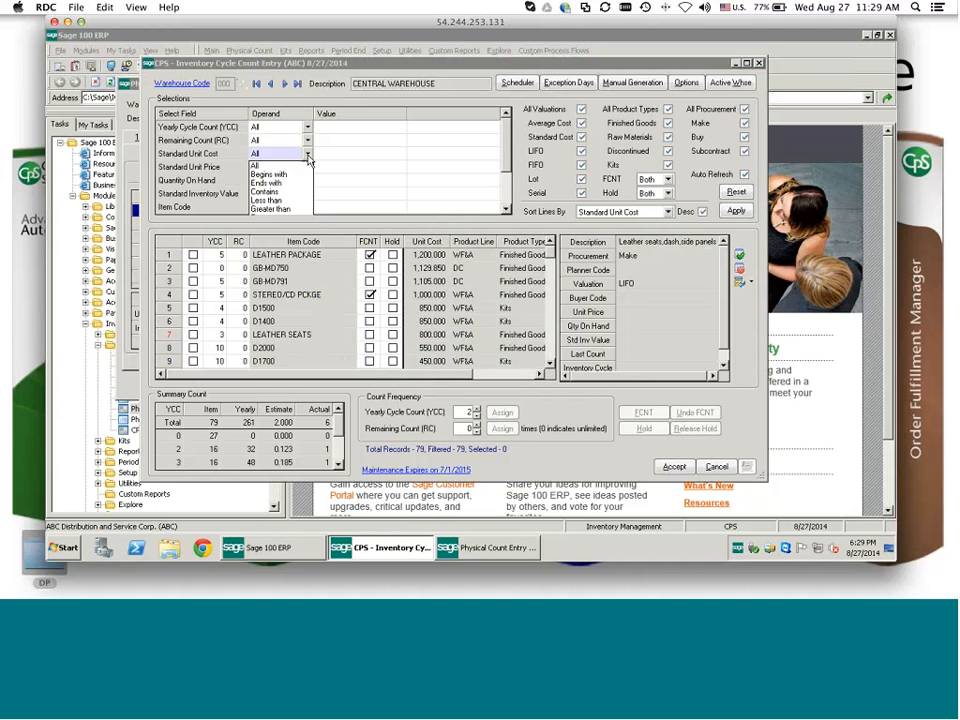
click(272, 209)
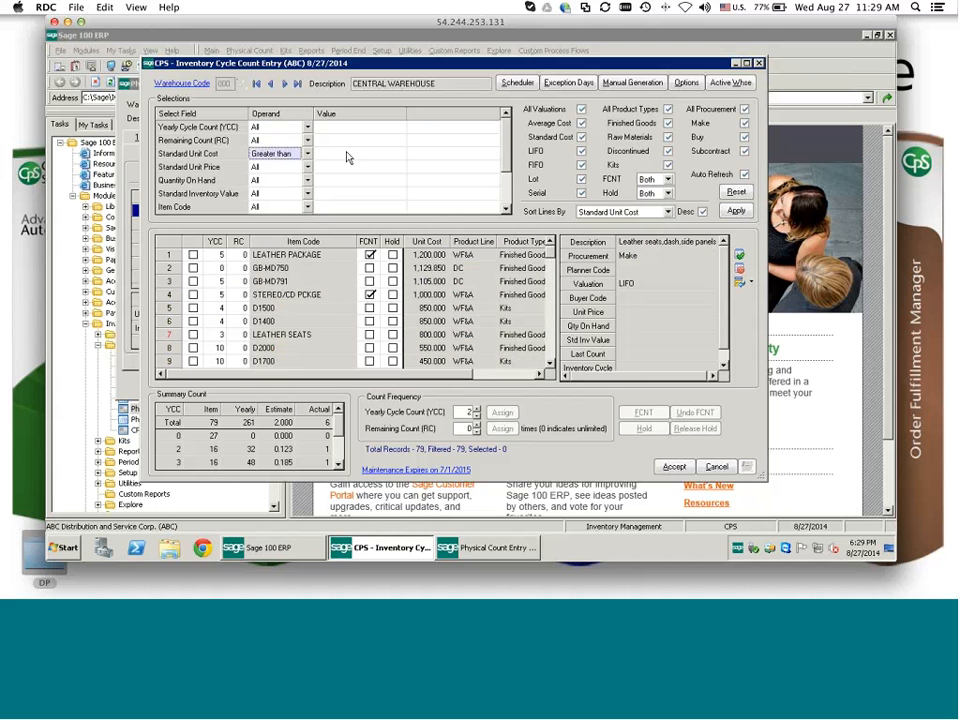
click(348, 153)
text(1000)
key(Tab)
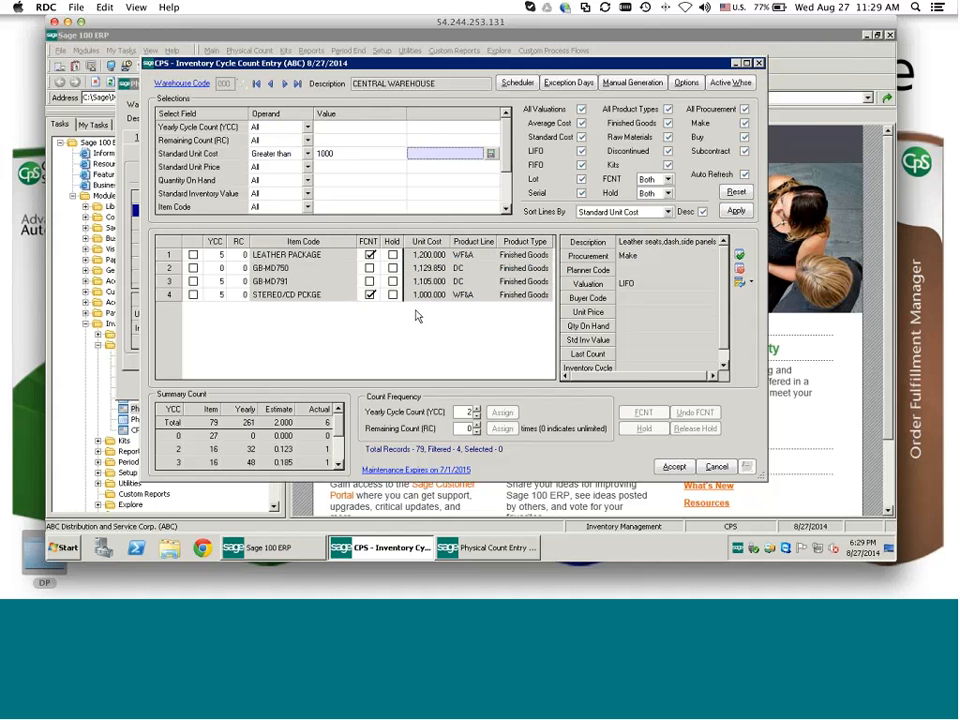
Select all filtered items and assign them a Yearly Cycle Count of 5.
click(171, 249)
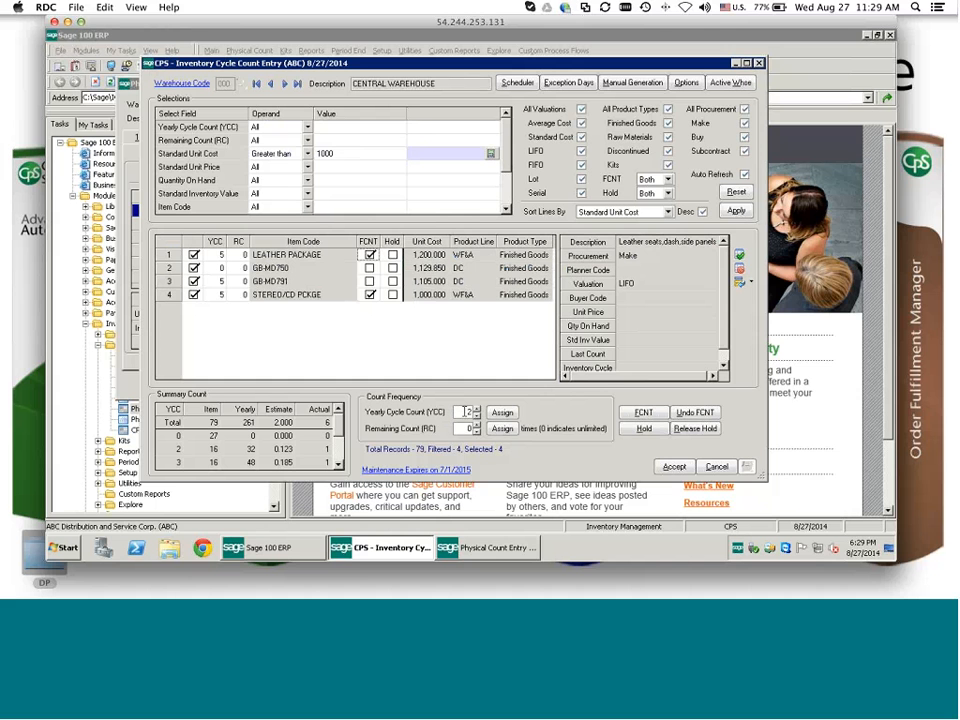
click(466, 411)
text(5)
click(499, 413)
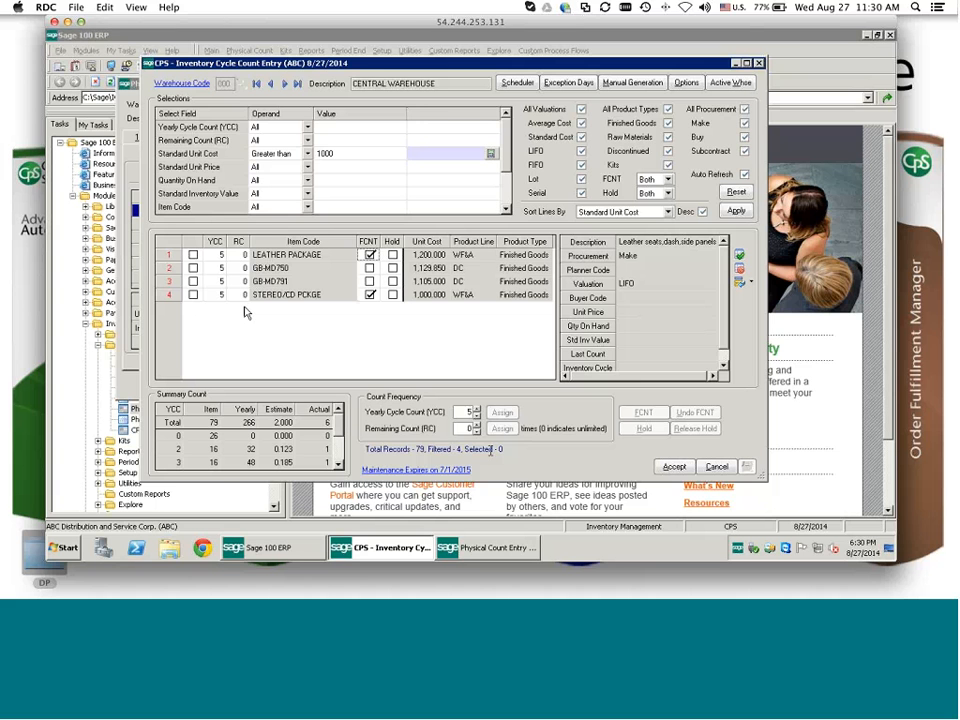
Highlight the record totals line, and select items LEATHER PACKAGE and GB-MD750 before deselecting both.
drag(506, 450, 364, 449)
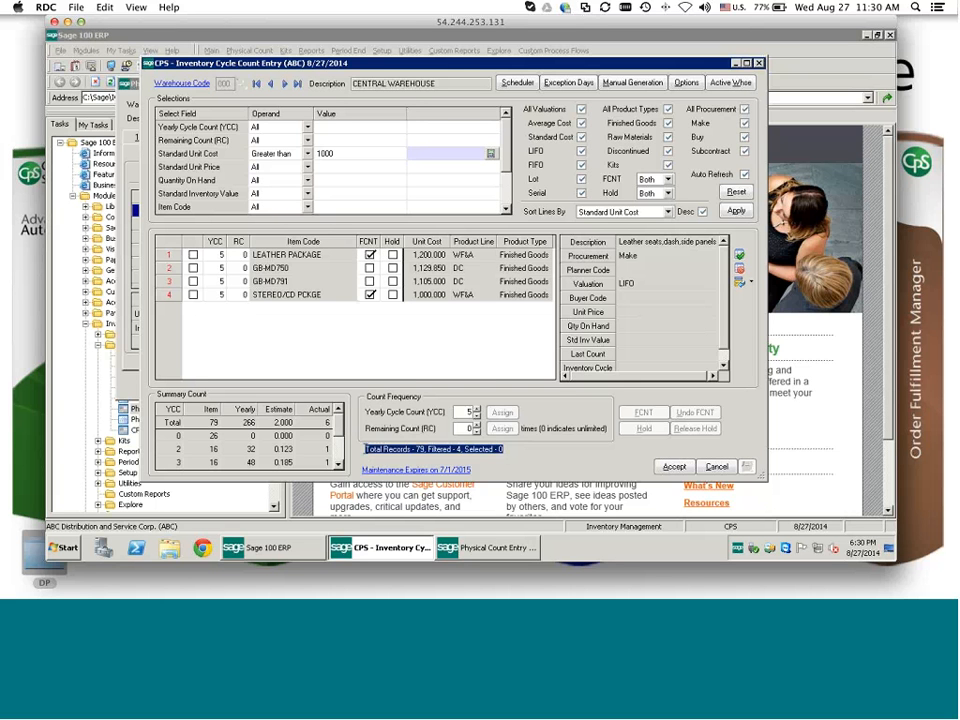
click(193, 255)
click(193, 268)
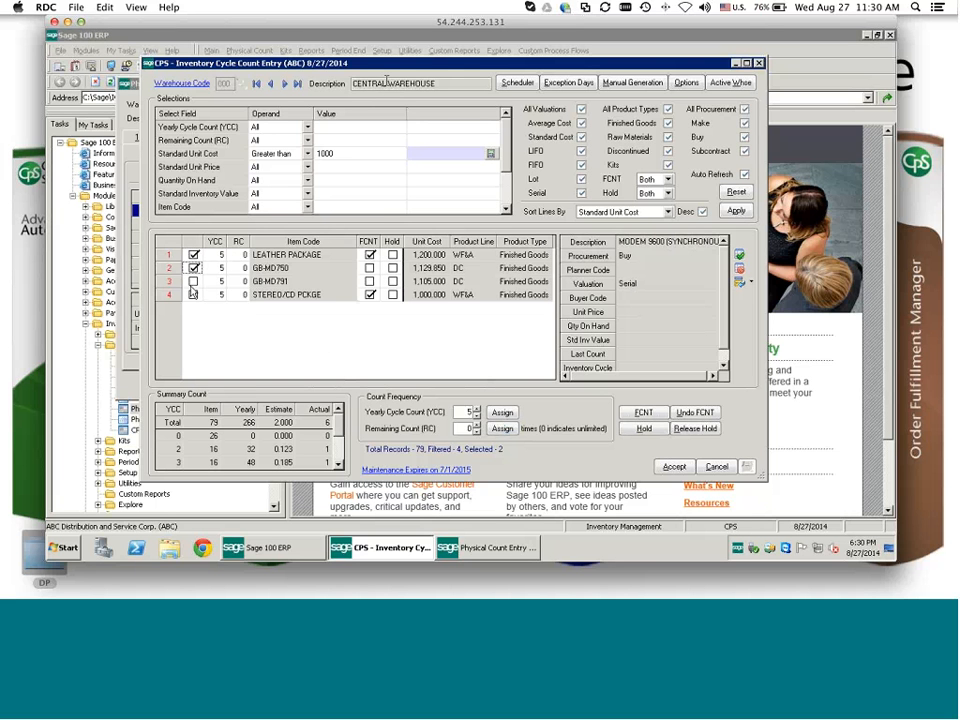
click(194, 267)
click(194, 255)
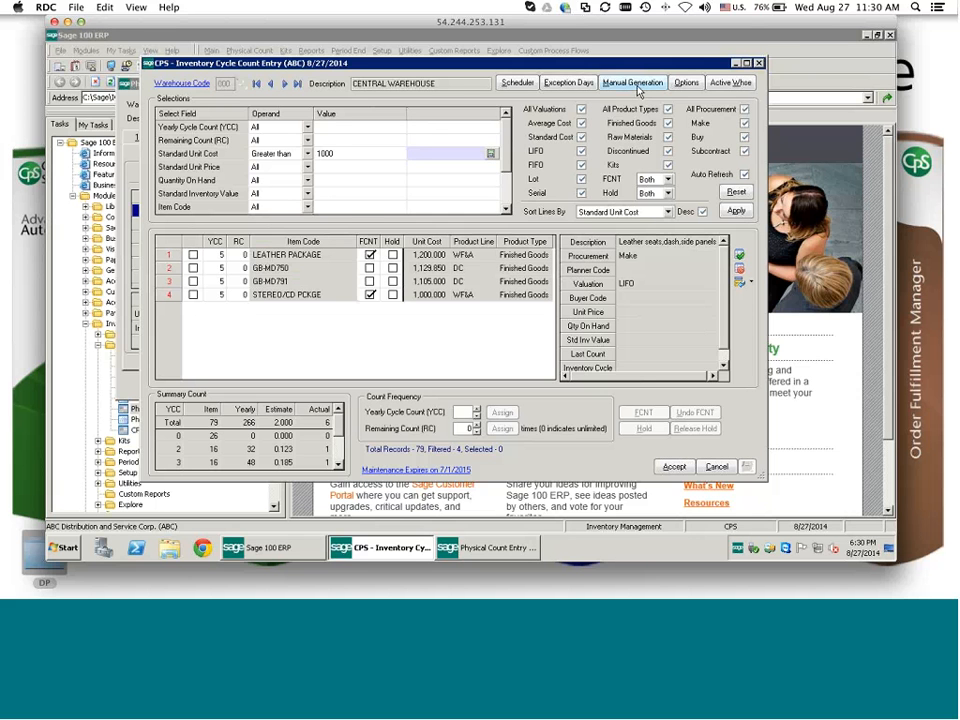
Try to generate the physical count for warehouse 000 manually from the cycle count entry.
click(637, 84)
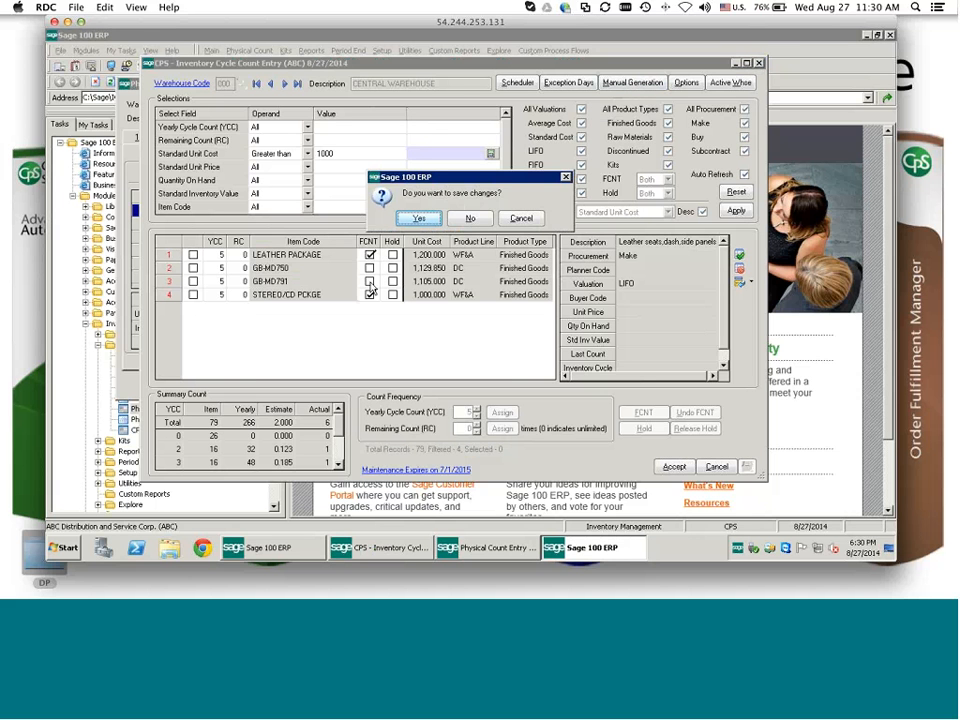
click(470, 219)
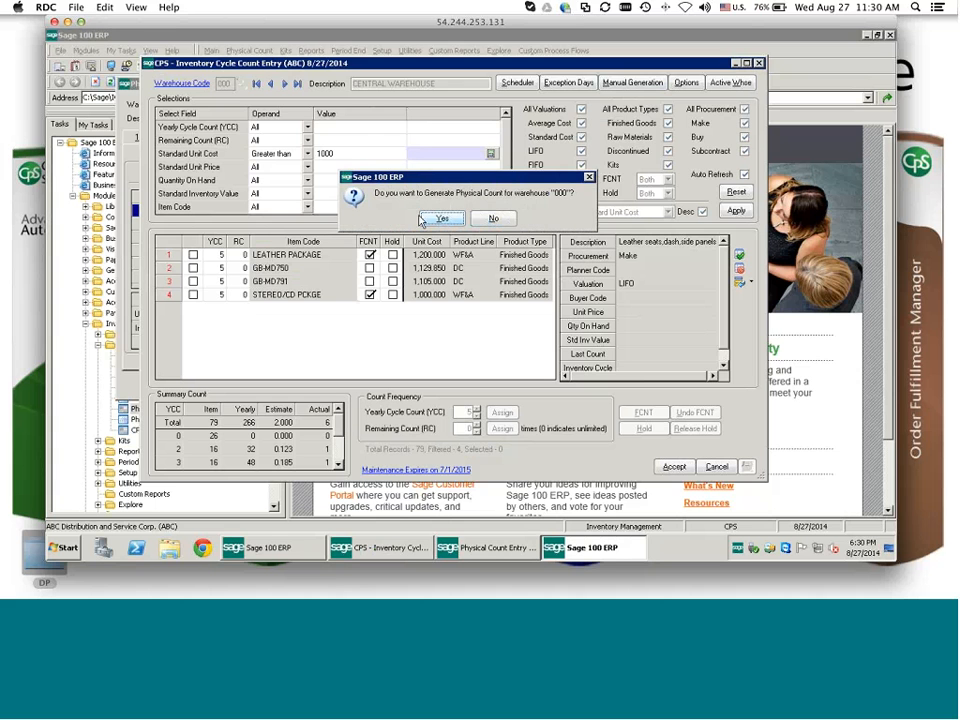
click(443, 219)
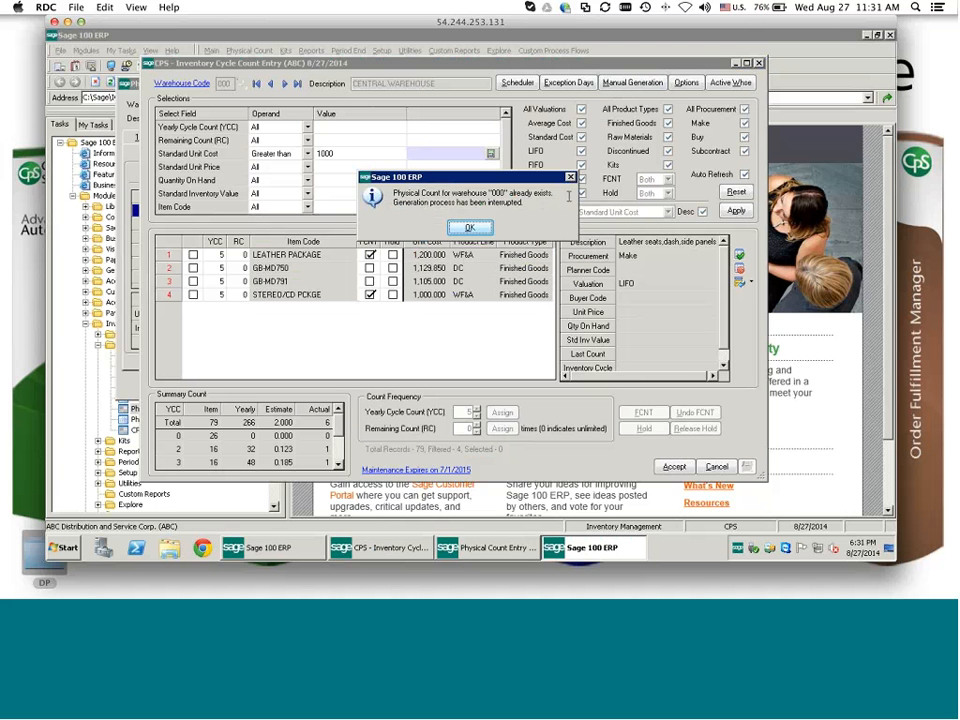
click(473, 230)
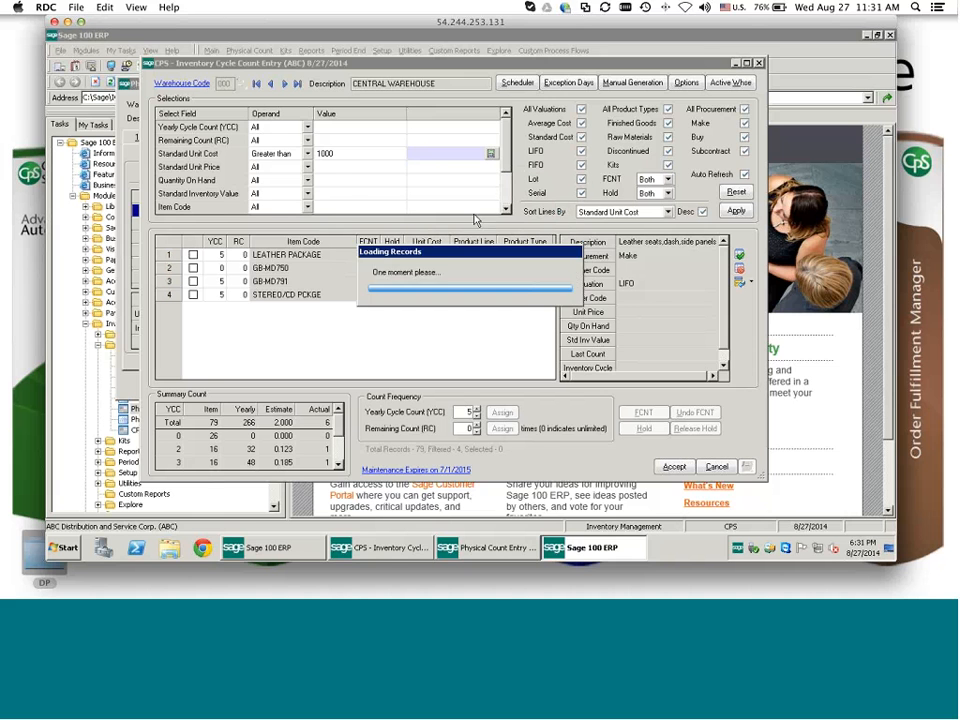
Review the Inventory Cycle Count generation options, including Allow Insert to Existing.
click(686, 84)
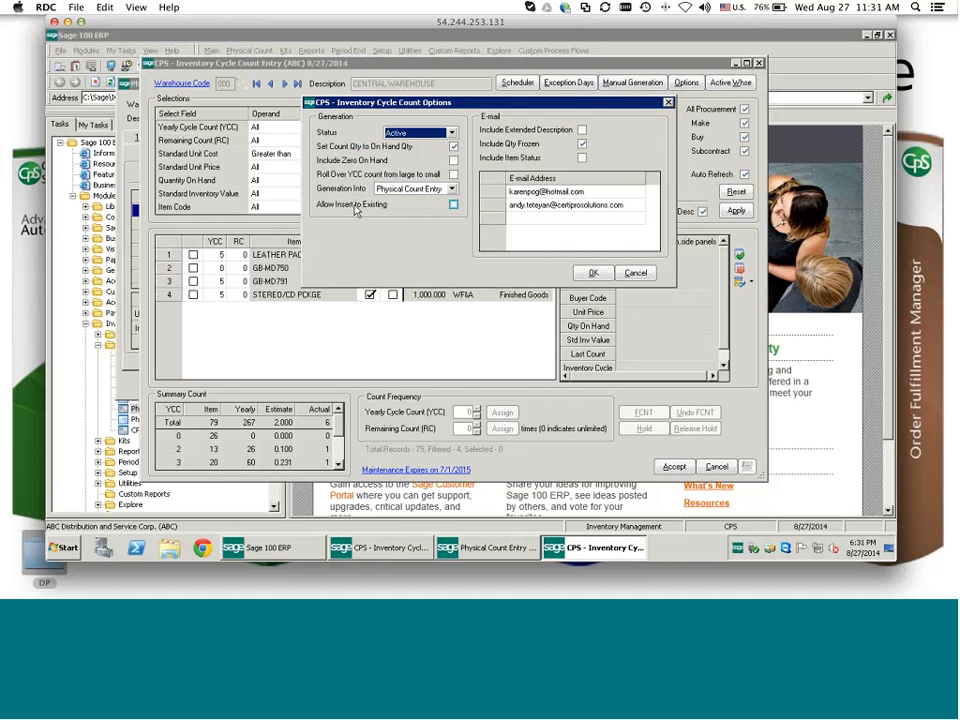
click(593, 272)
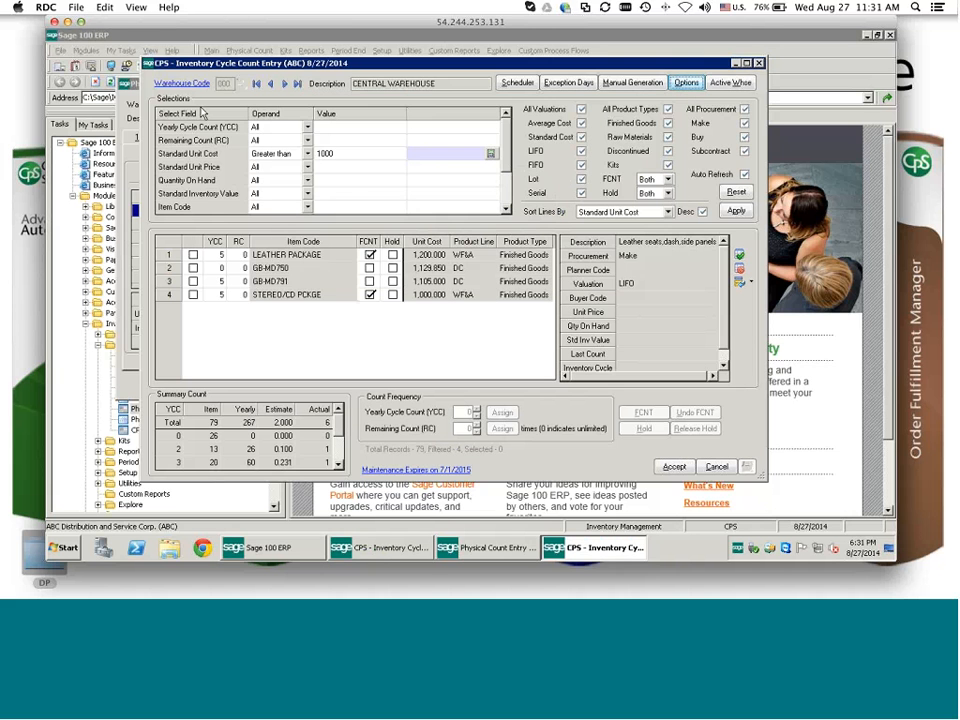
Minimize the cycle count entry, then cancel and close the open Physical Count Entry for warehouse 000.
click(735, 63)
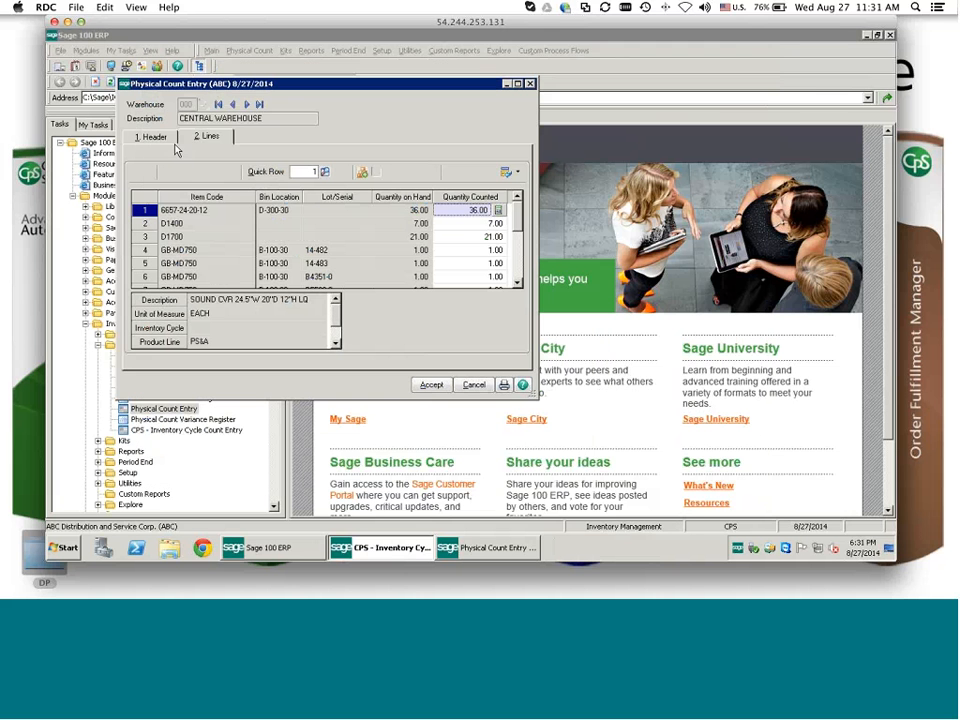
click(475, 387)
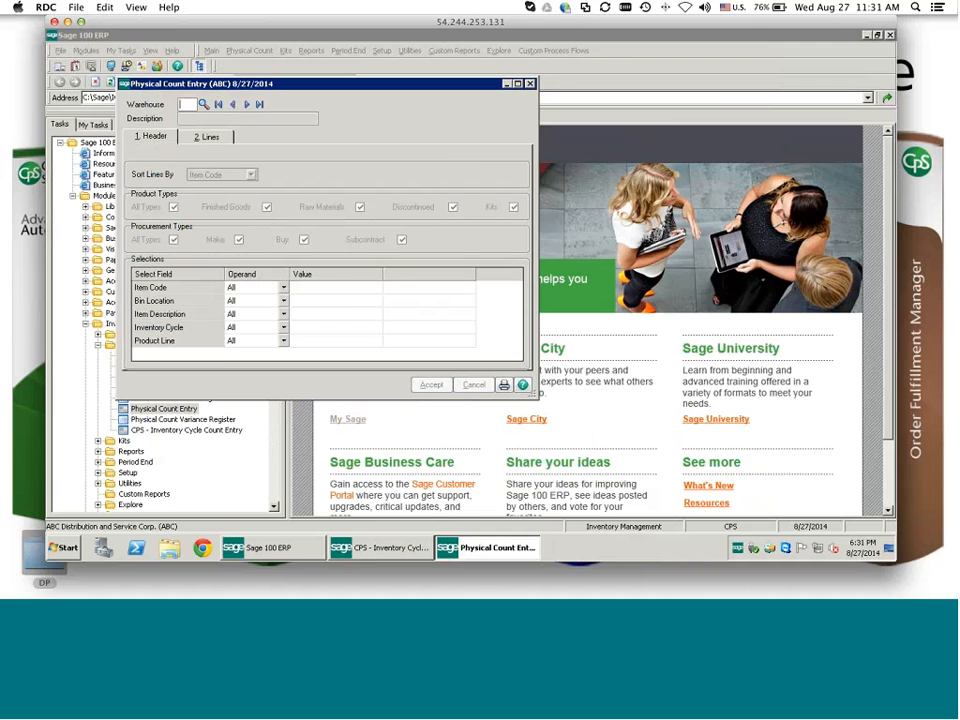
click(530, 84)
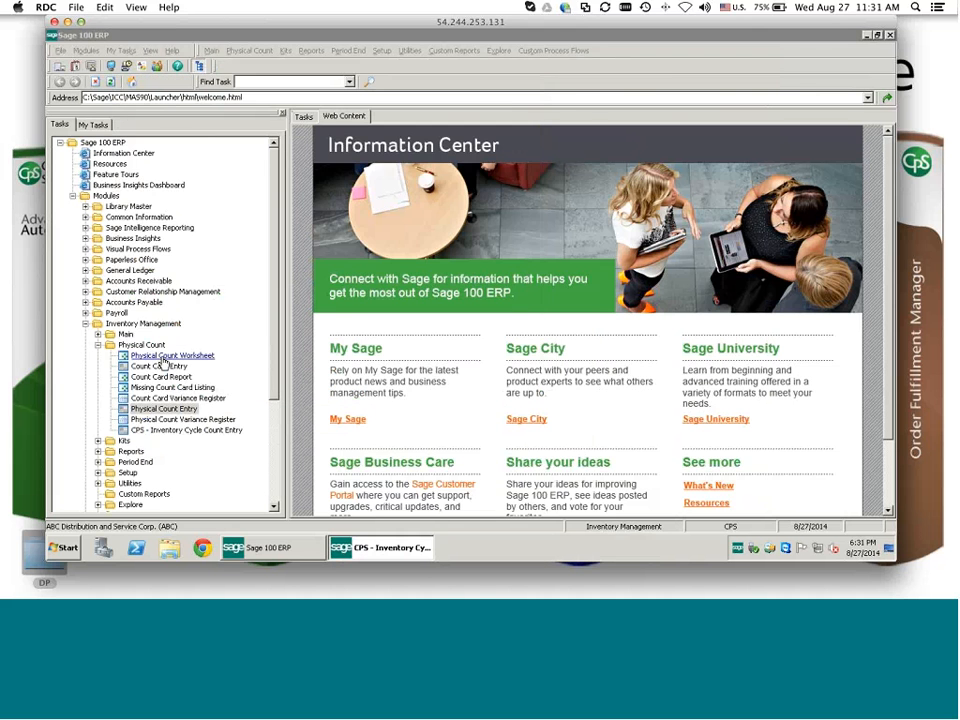
Run the Physical Count Worksheet with Report Options set to Clear Frozen Items for all items and warehouses.
click(166, 356)
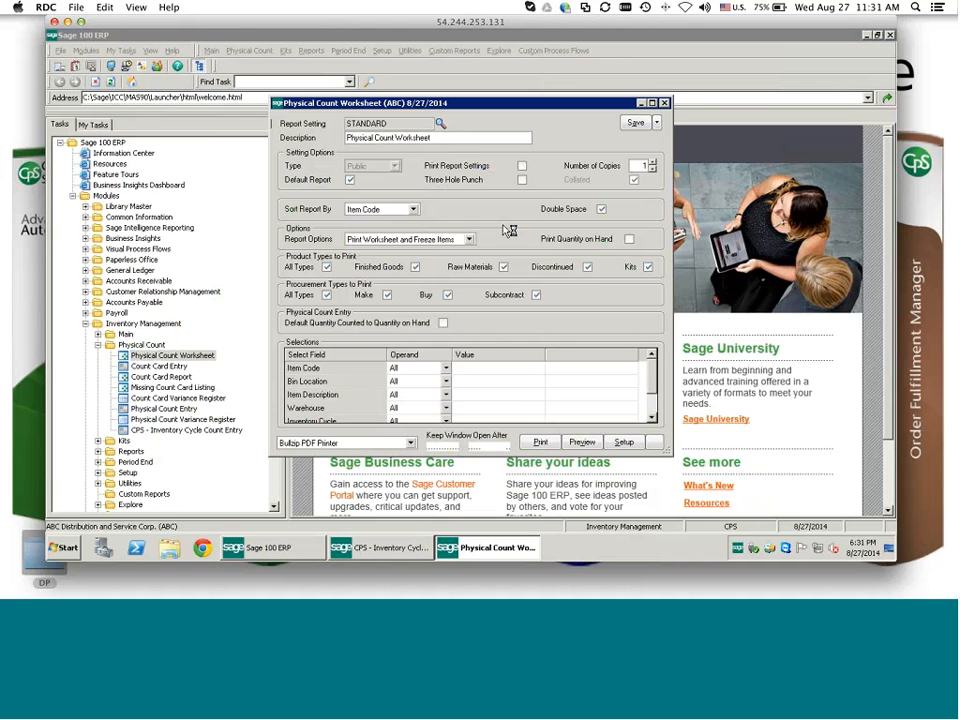
click(468, 239)
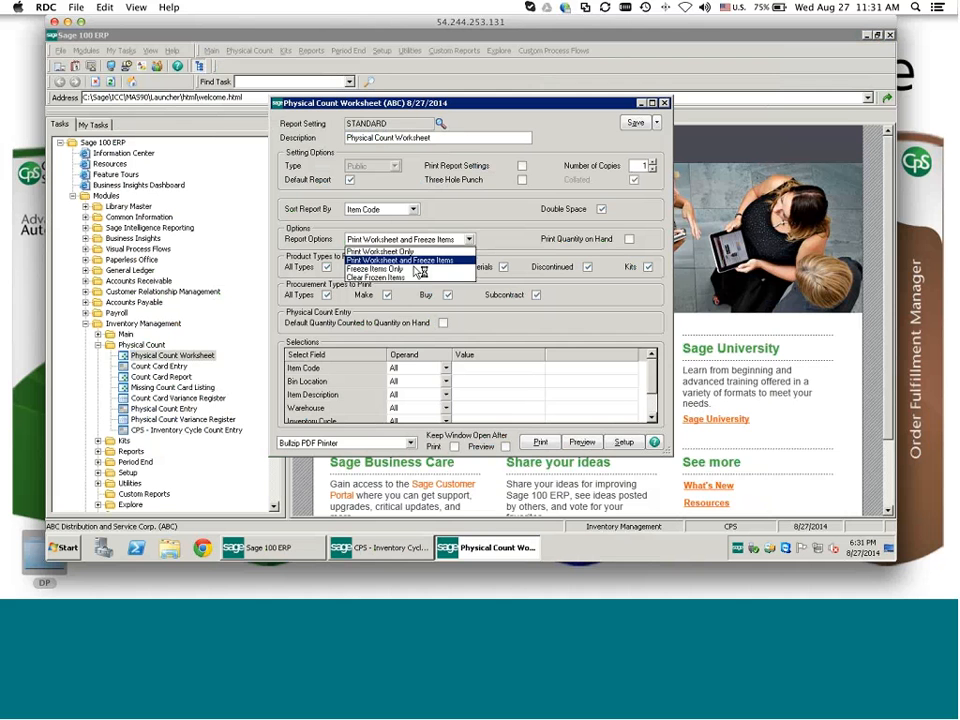
click(400, 272)
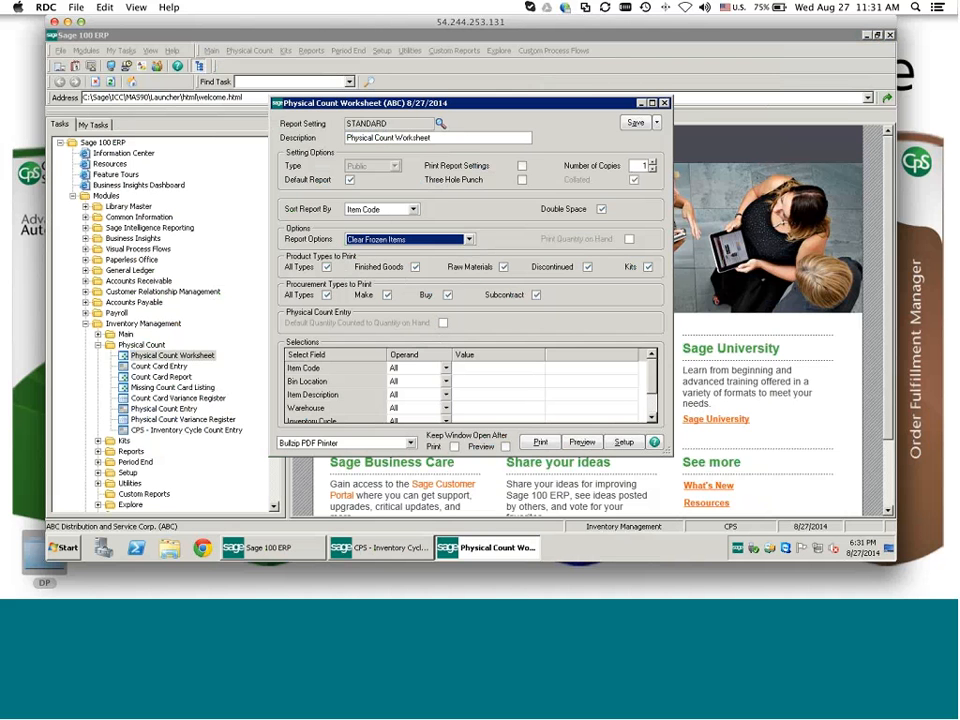
click(584, 443)
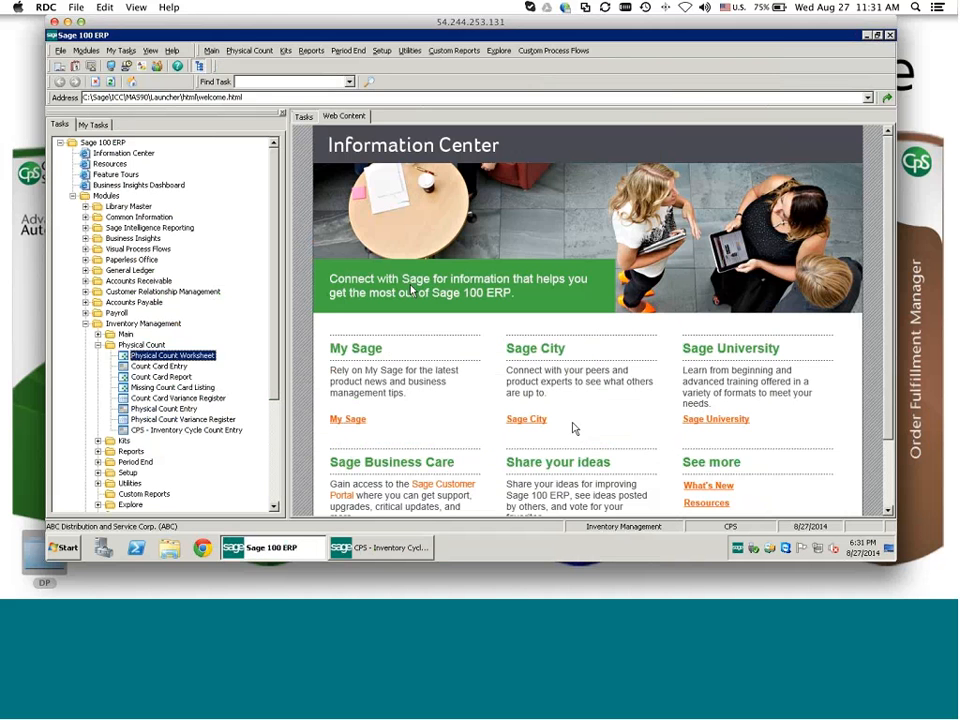
Check the Physical Count Entry lines for the Central Warehouse, then close the entry.
click(160, 409)
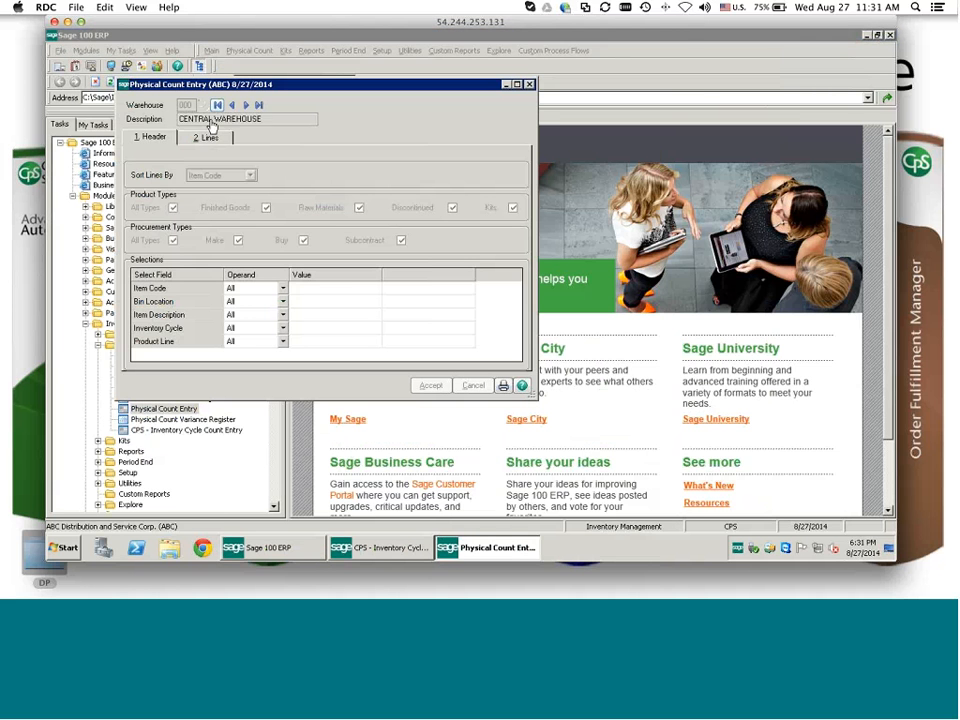
click(207, 139)
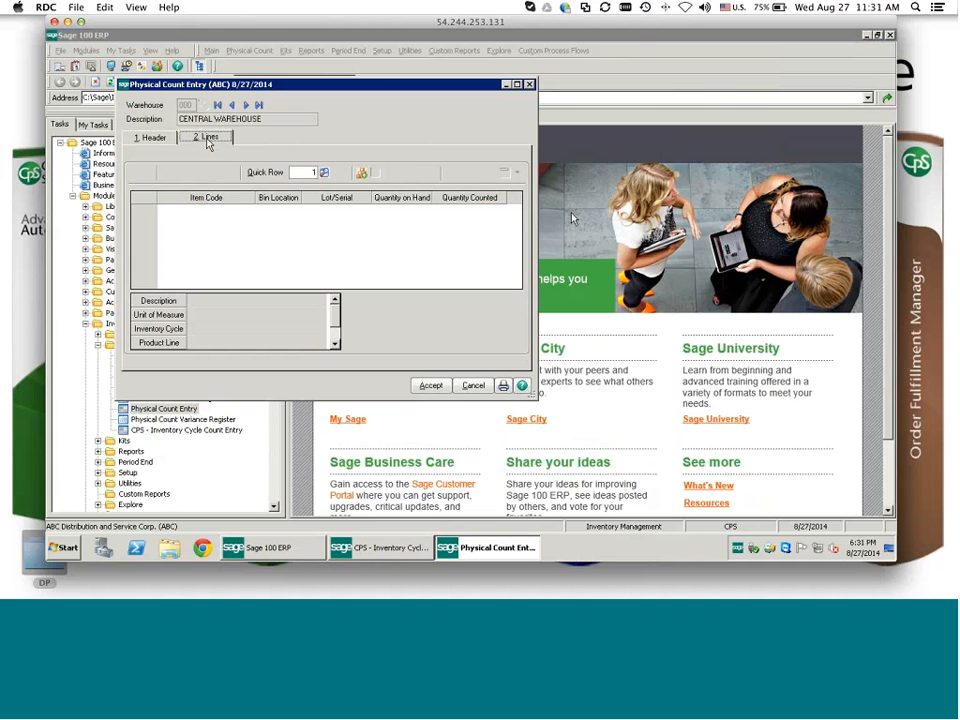
click(529, 84)
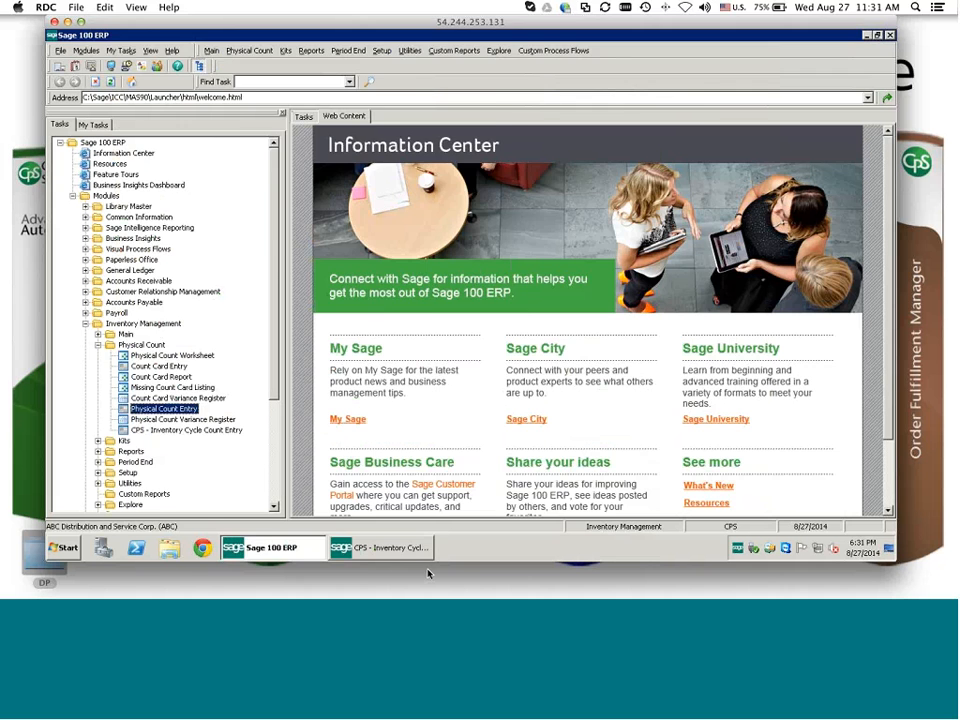
Return to the Inventory Cycle Count Entry and manually generate the physical count for warehouse 000.
click(400, 548)
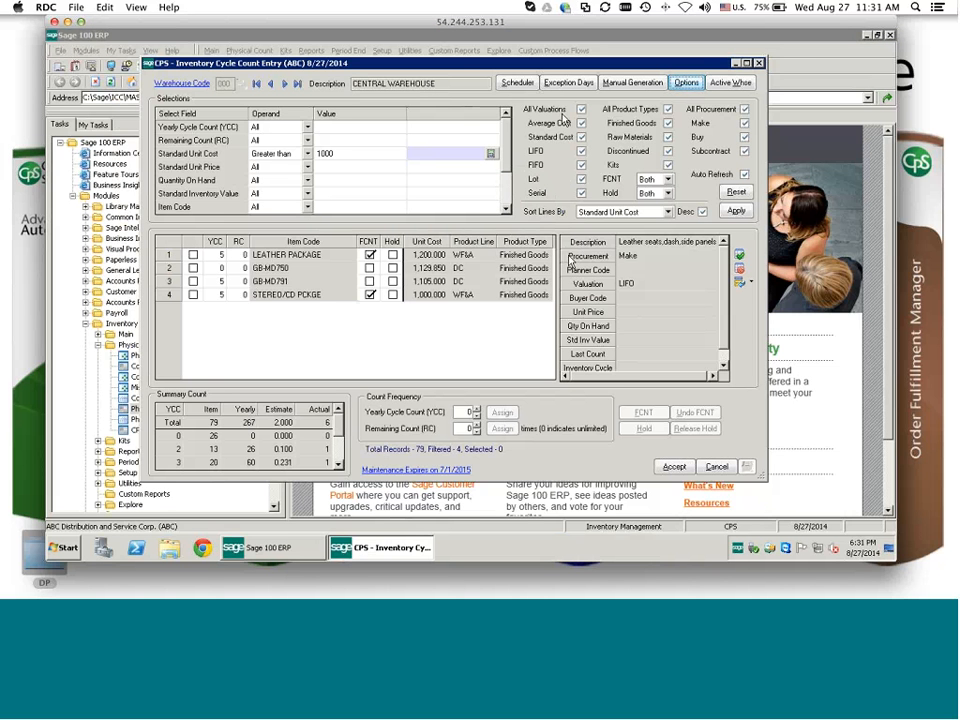
click(632, 83)
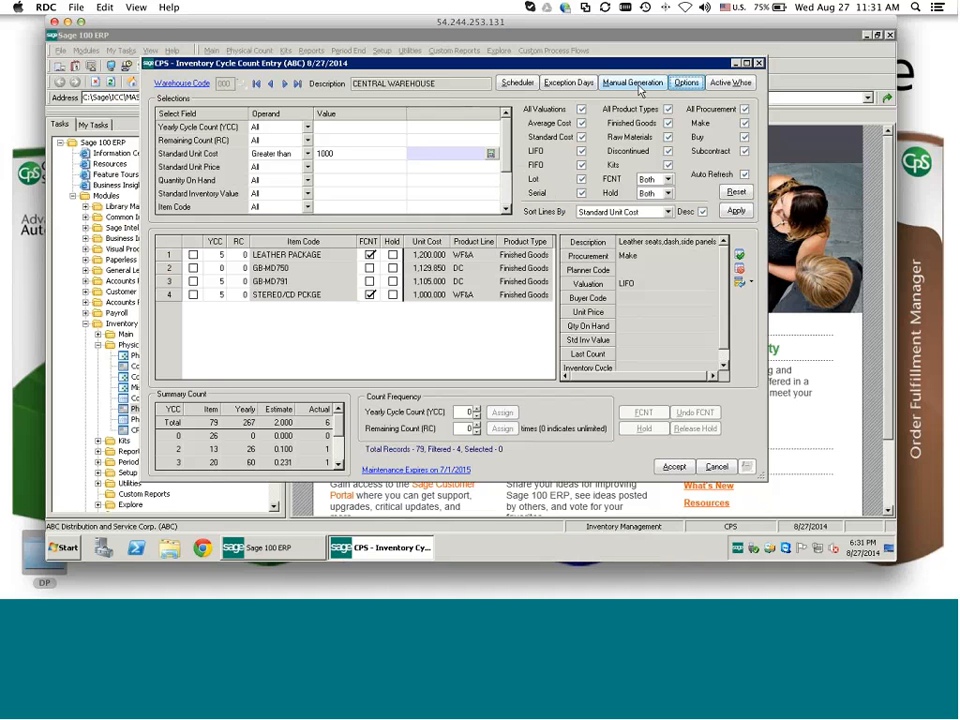
click(443, 219)
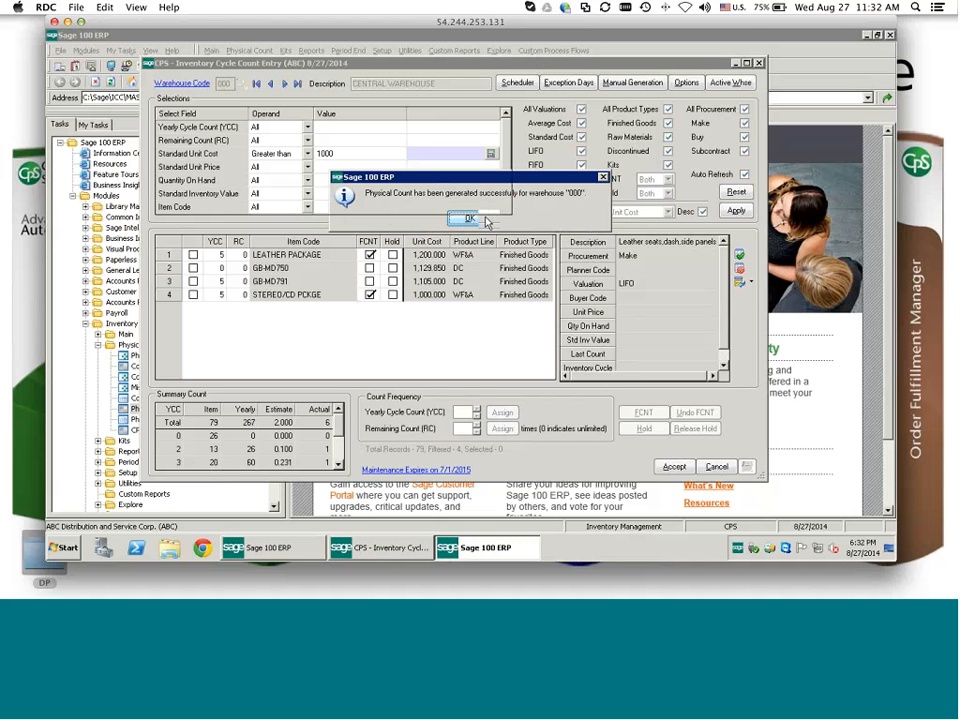
click(484, 219)
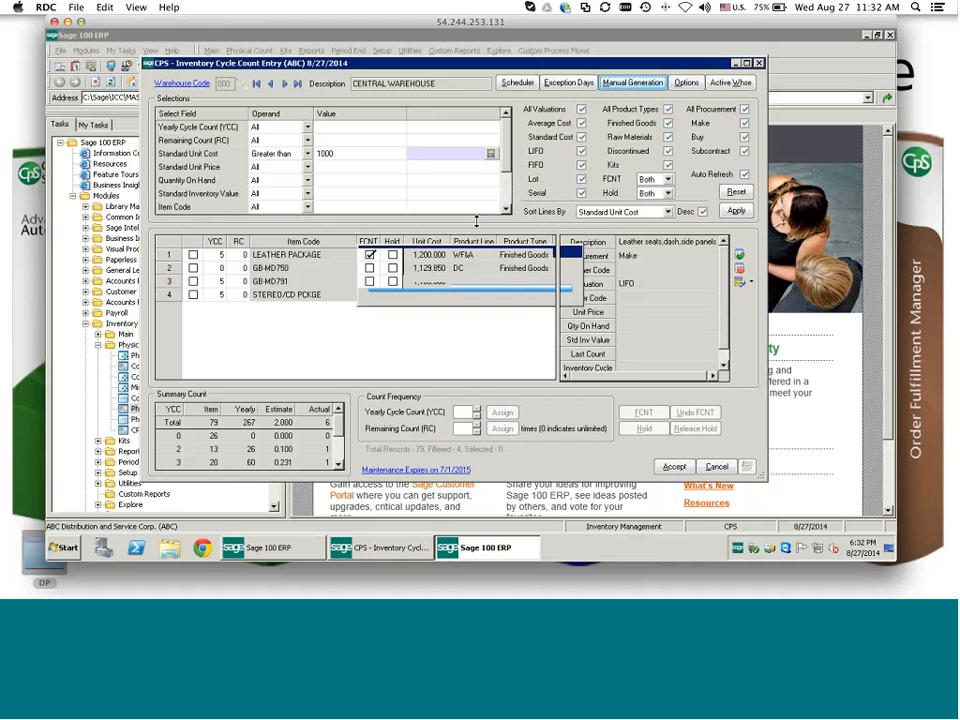
Inspect the generated Physical Count Entry lines for the Central Warehouse, then cancel and close the entry.
click(736, 65)
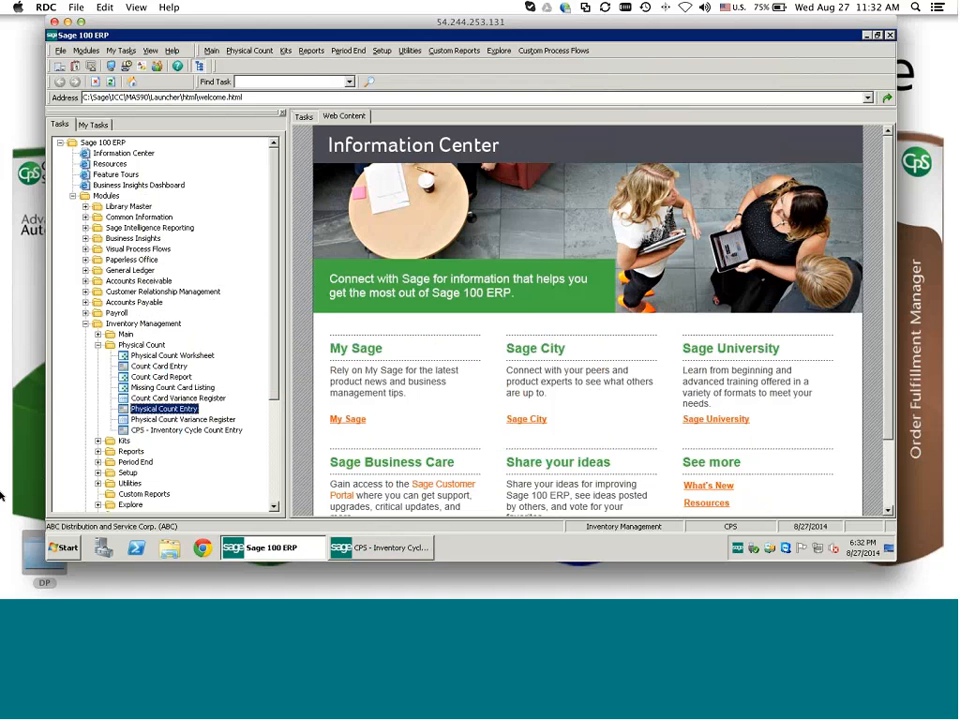
double_click(163, 411)
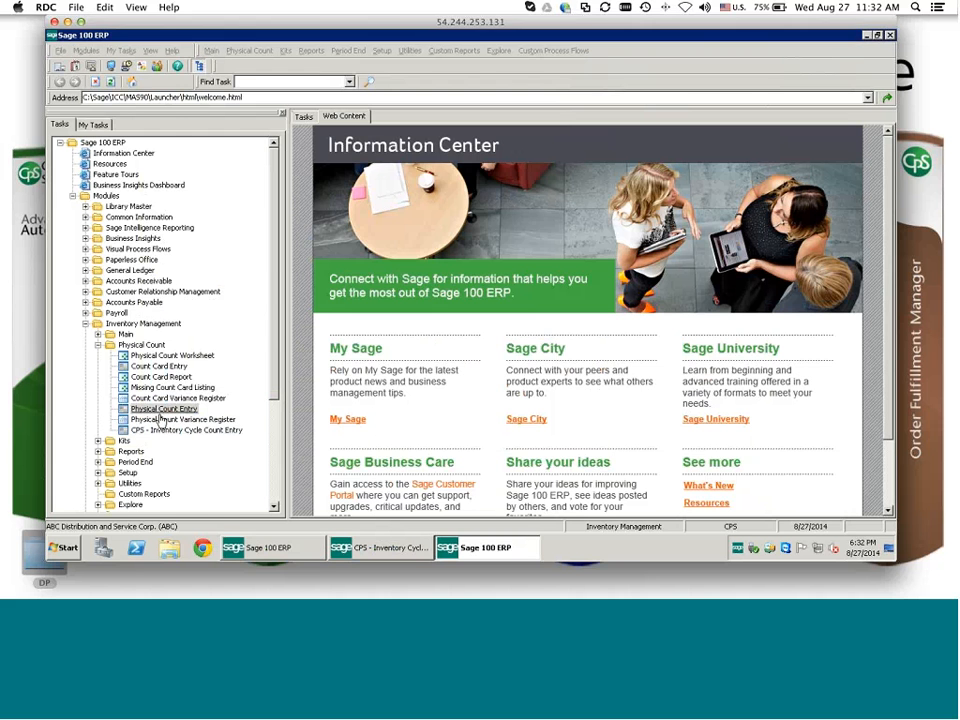
click(220, 105)
click(206, 137)
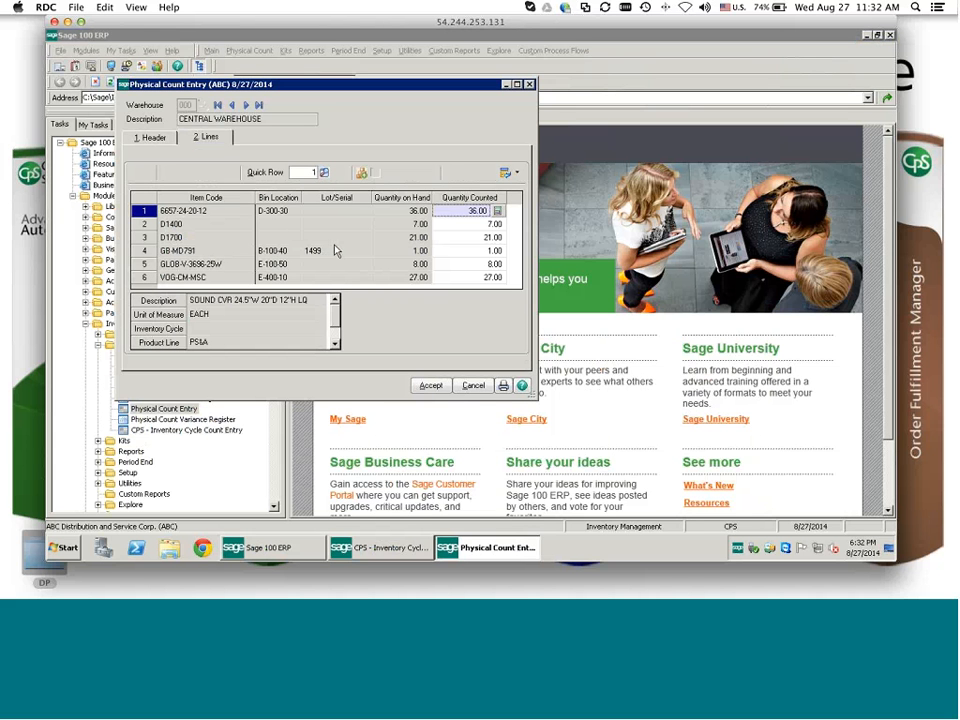
click(474, 388)
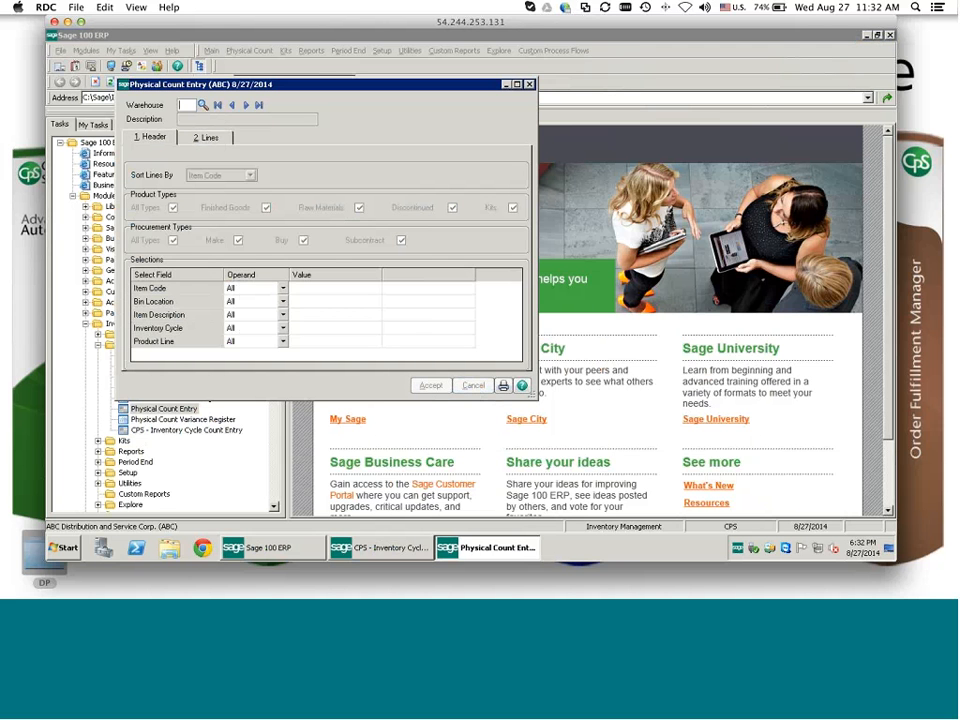
click(530, 85)
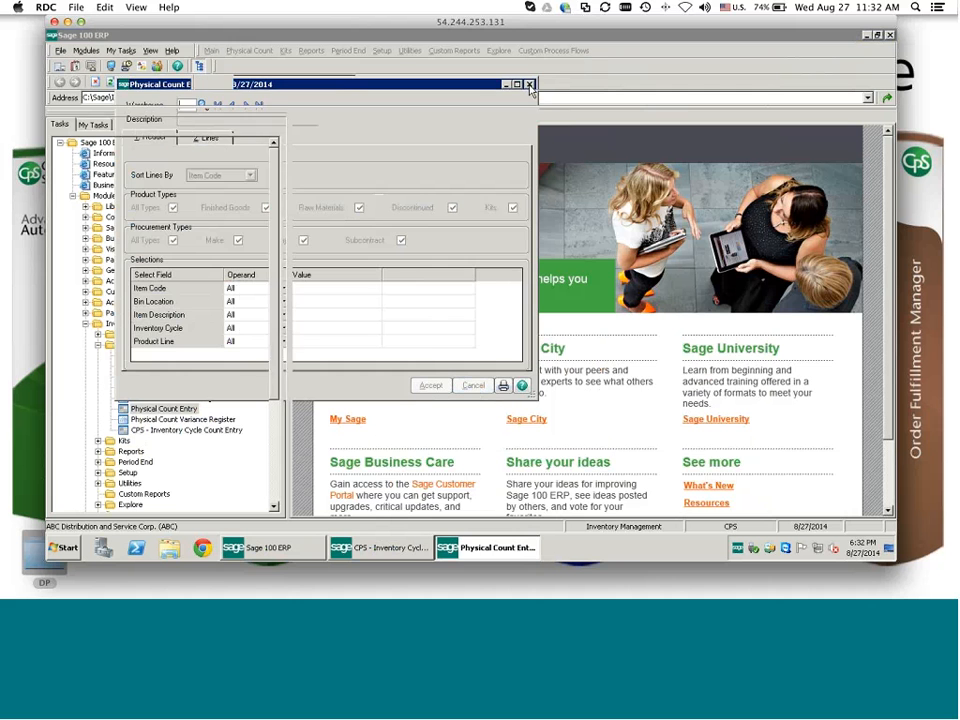
Collapse the Inventory Management tasks, expand the main Sales Order tasks in a wider task pane, and open Sales Order Entry.
click(97, 344)
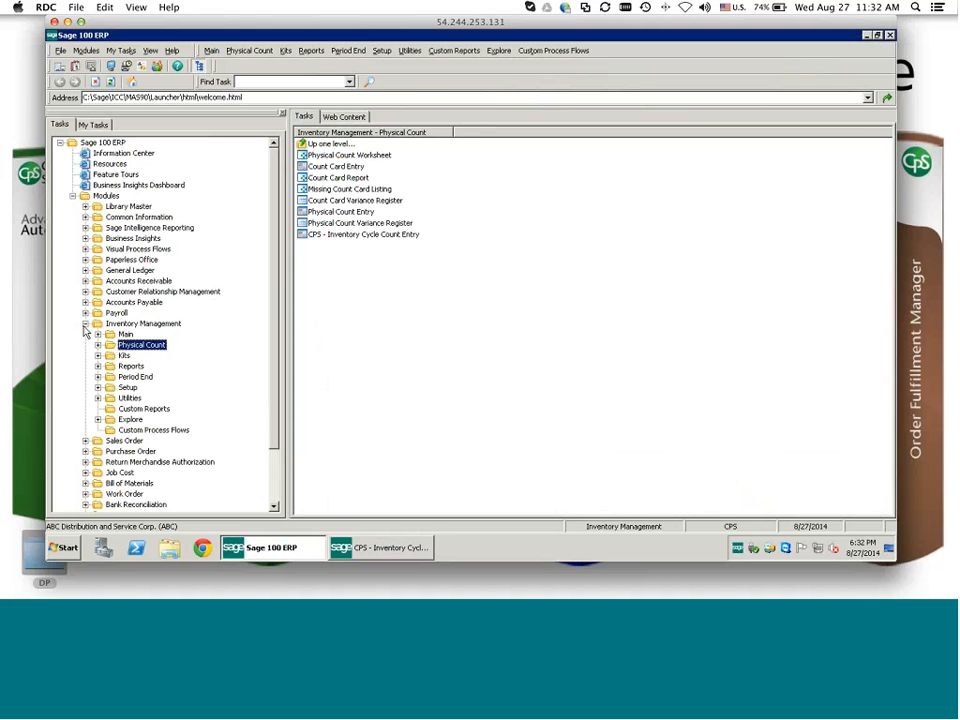
click(85, 324)
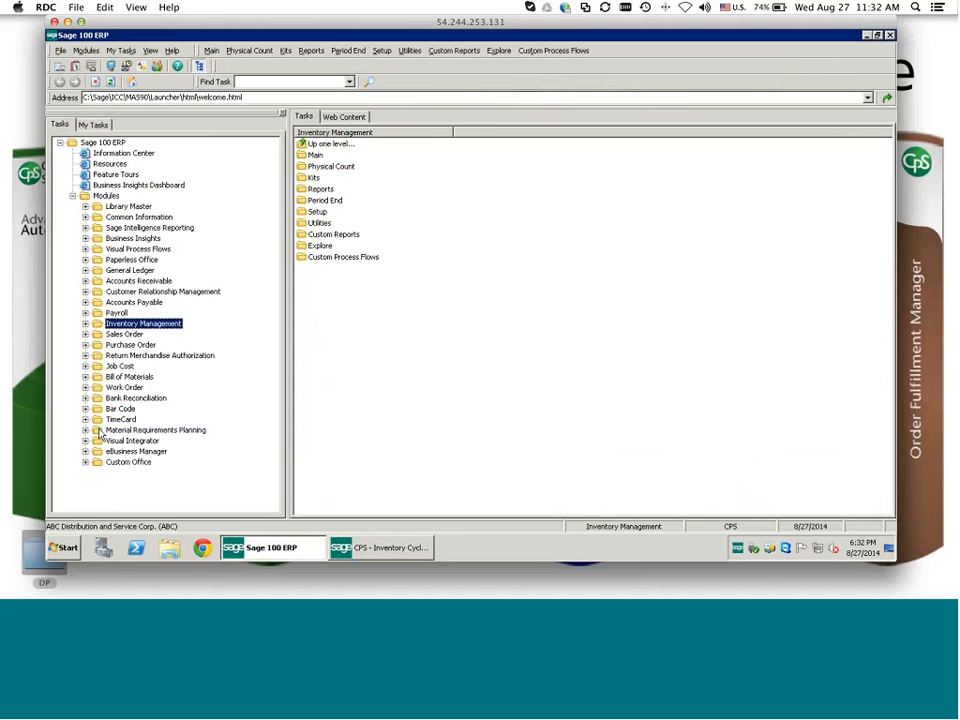
click(85, 334)
click(97, 345)
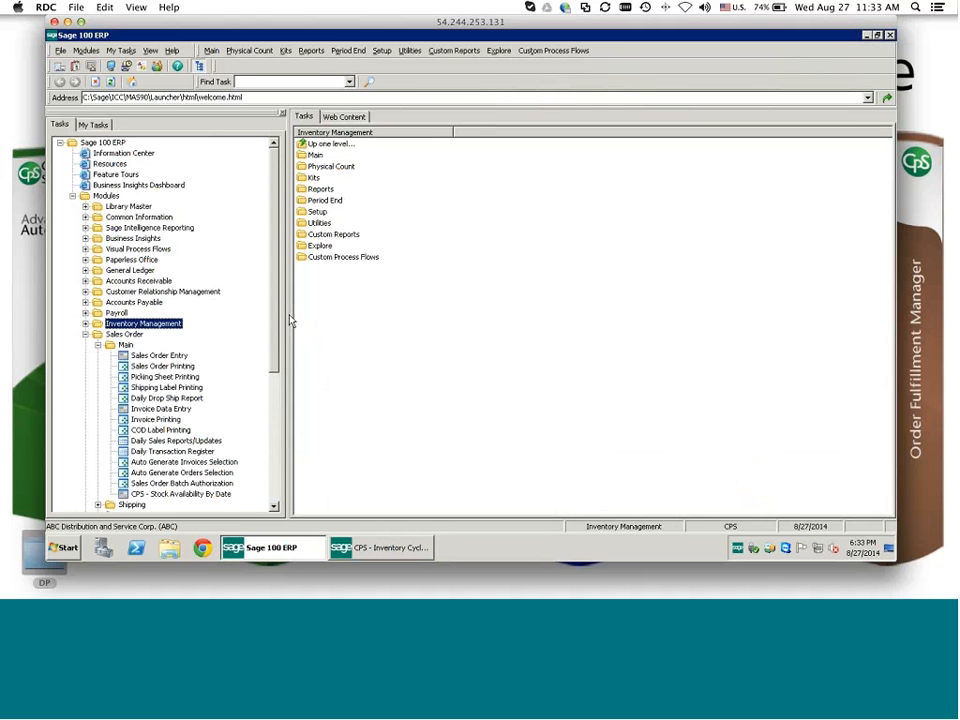
drag(290, 320, 324, 317)
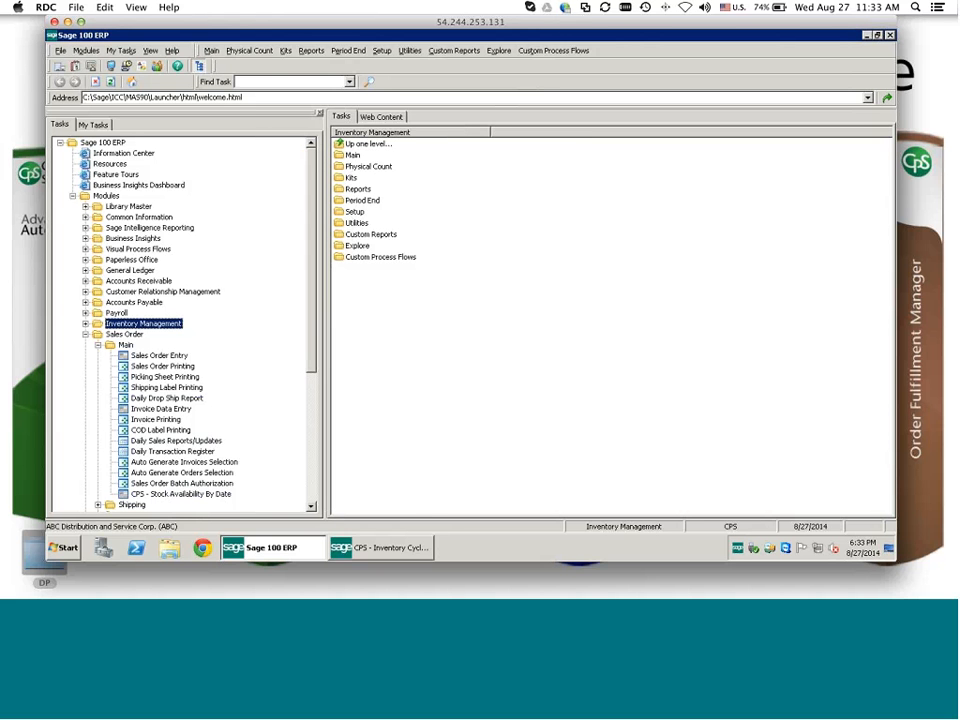
double_click(164, 358)
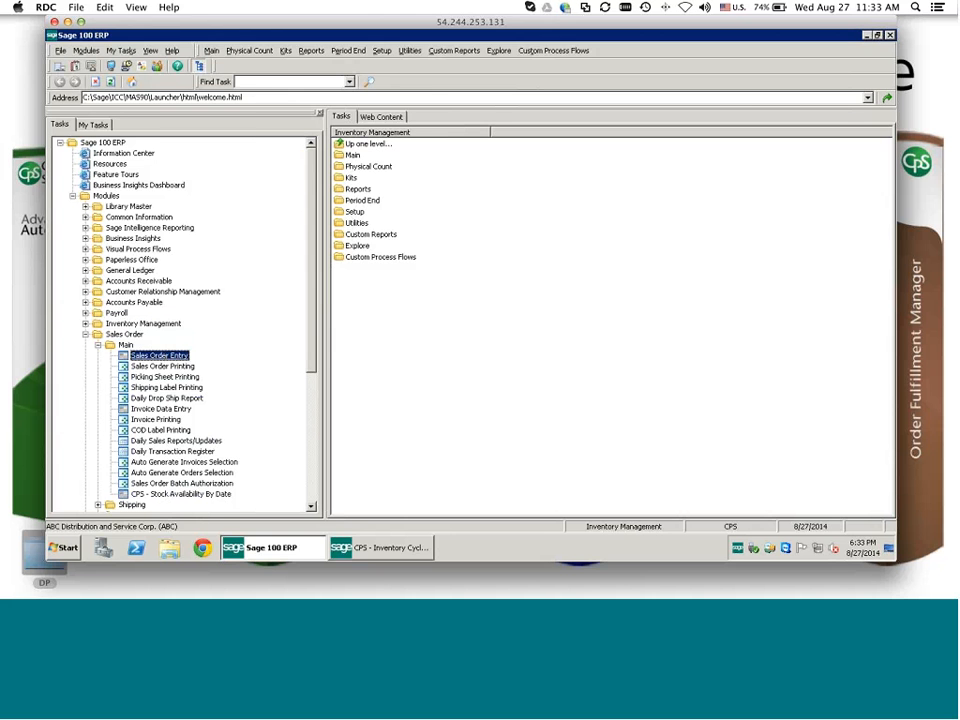
Load the last sales order and select item 1001-HON-H252 on its first line.
click(305, 170)
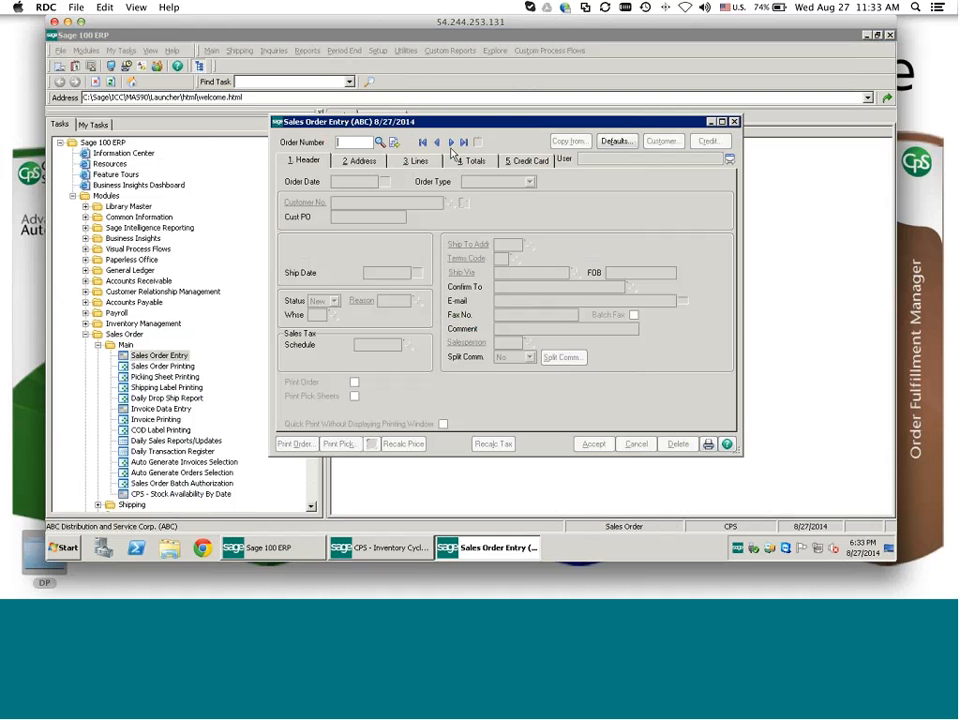
click(464, 143)
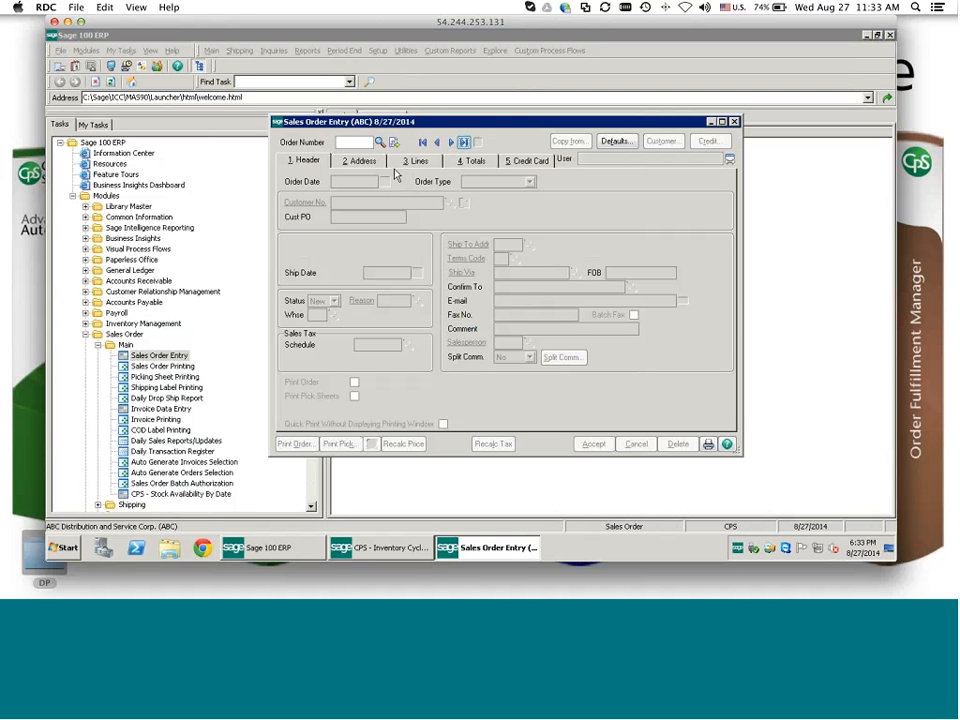
click(464, 143)
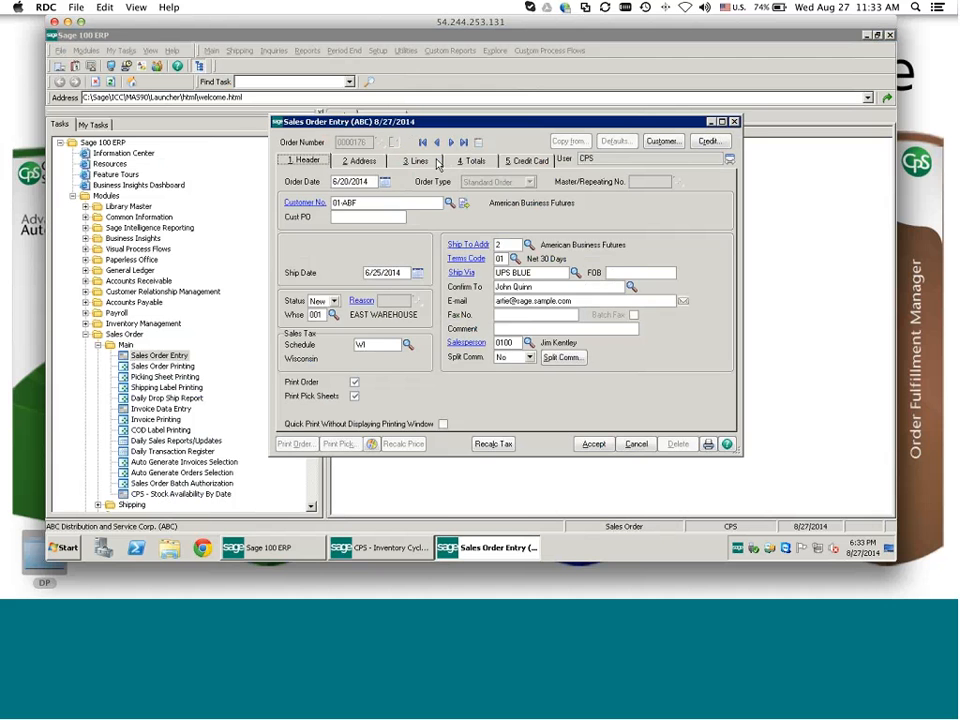
click(422, 162)
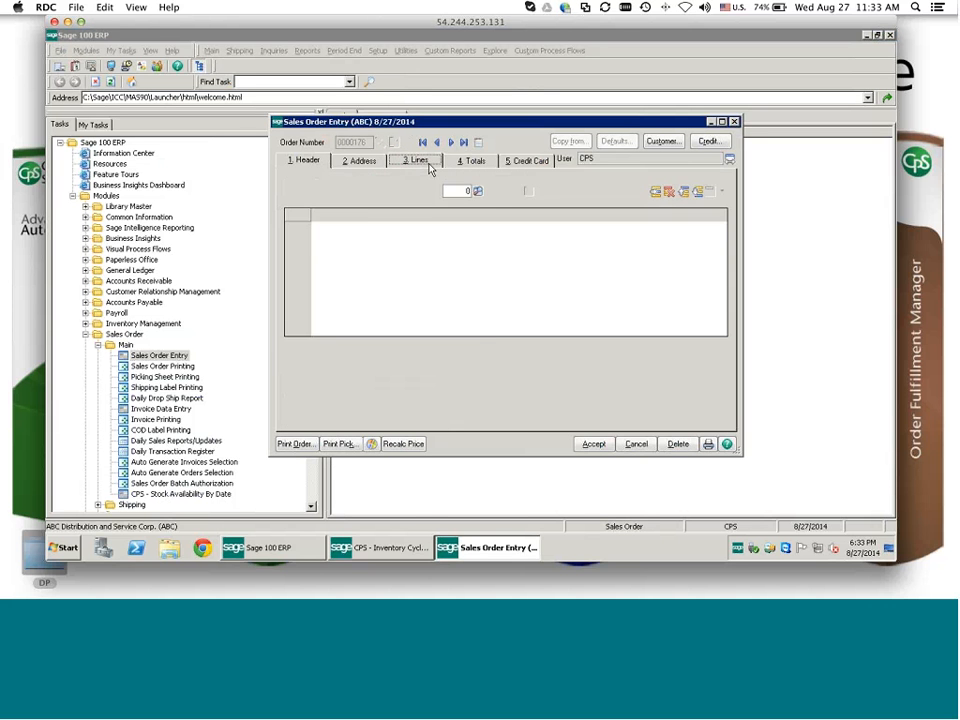
click(337, 230)
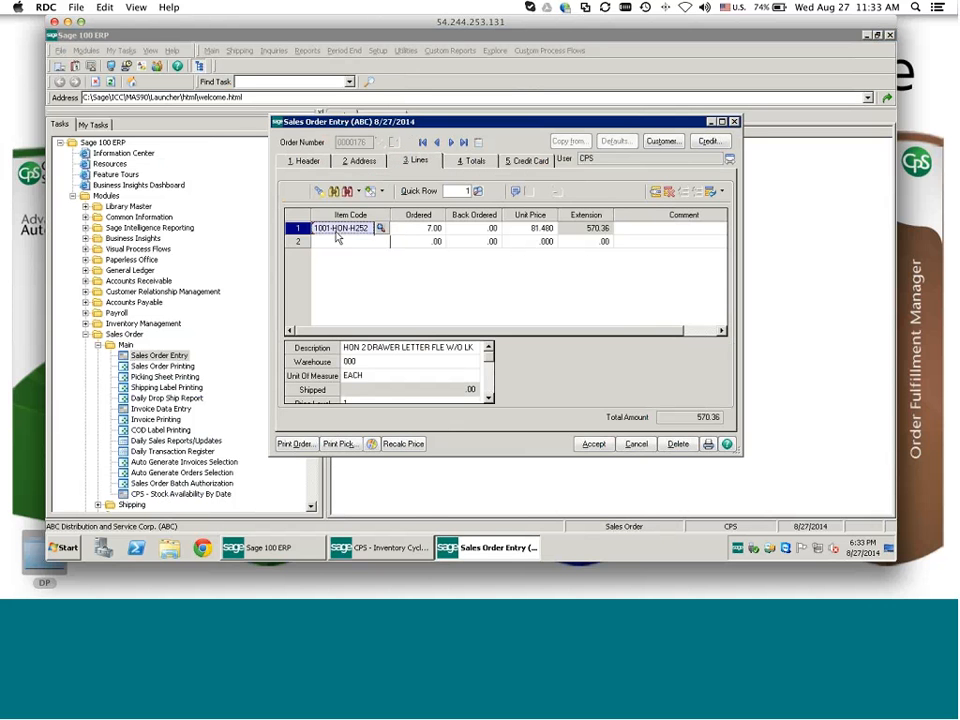
Open Stock Availability by Date for the order line's item and examine warehouse 000's documents for 6/25/2014 and 6/26/2014.
click(381, 191)
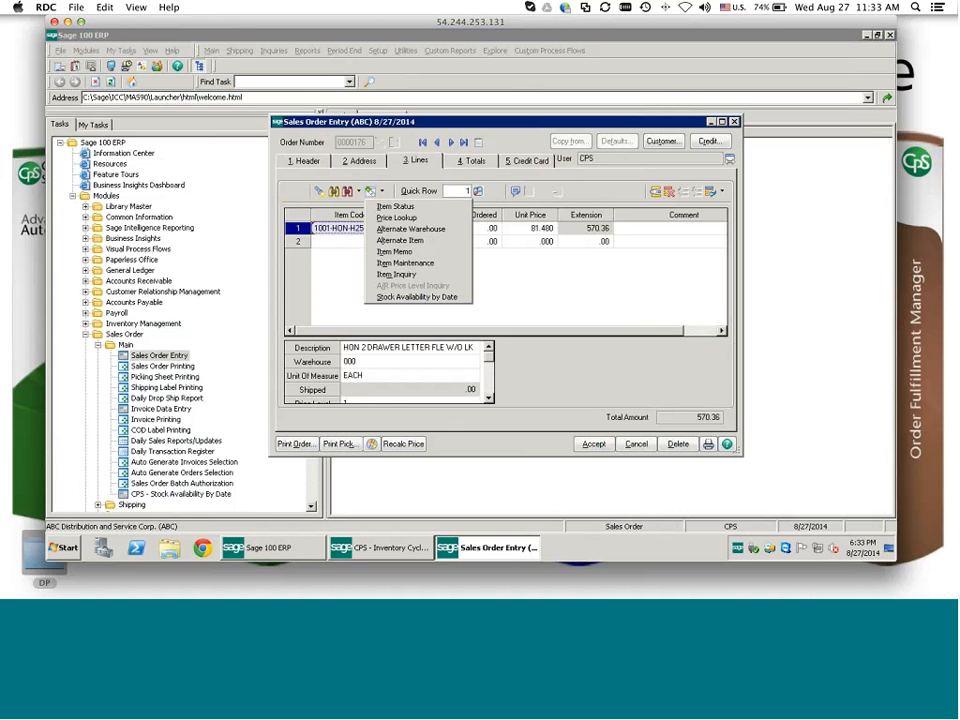
click(418, 300)
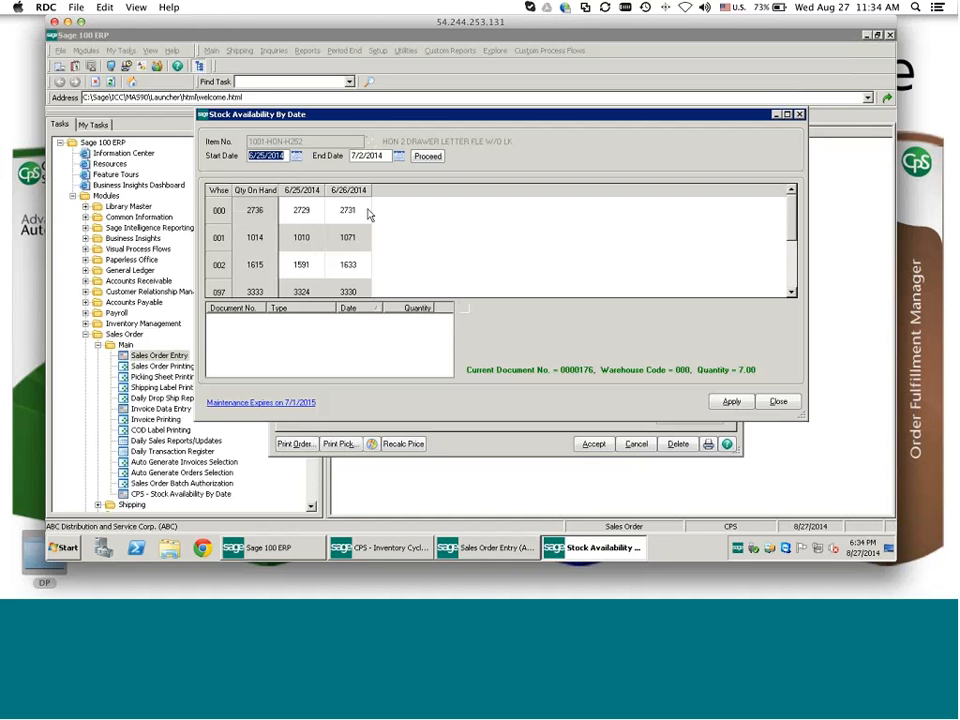
click(303, 212)
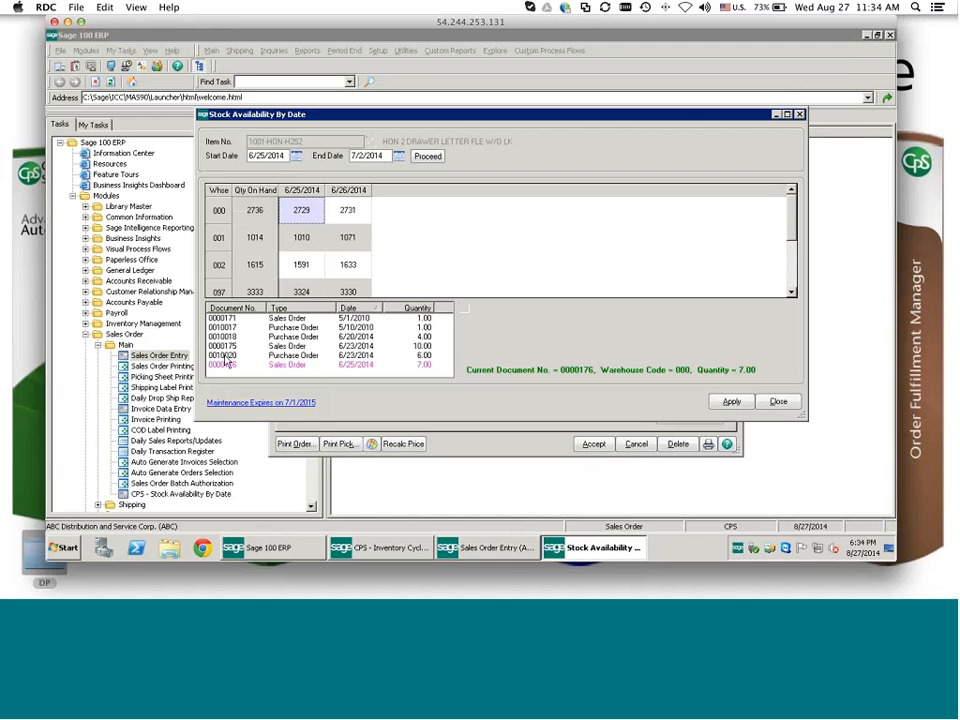
click(349, 212)
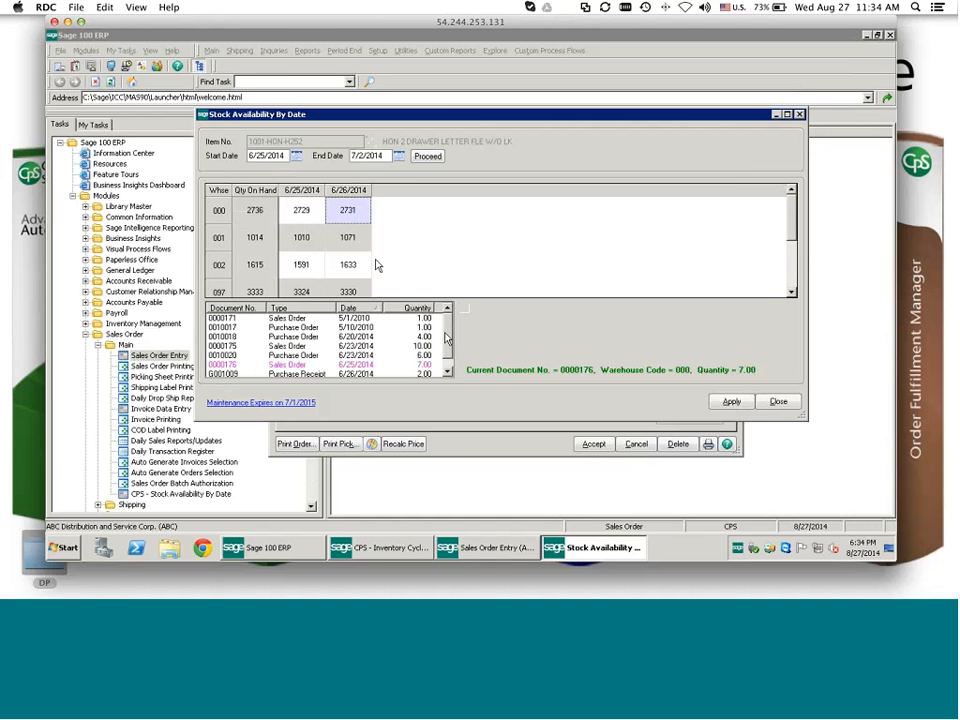
drag(446, 334, 447, 356)
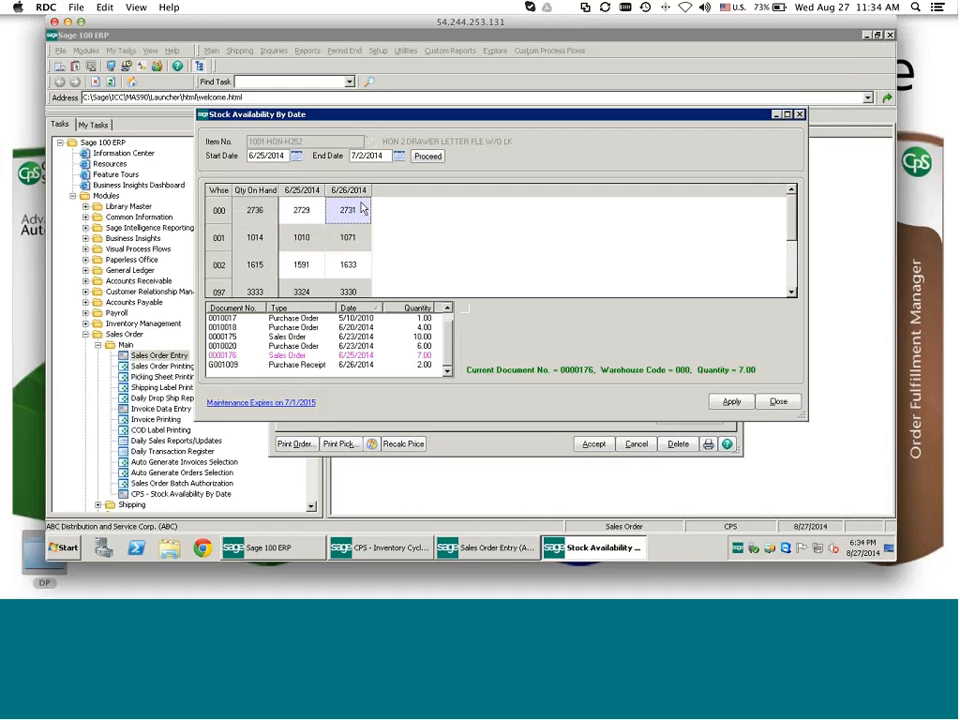
Extend the stock availability end date to 7/31/2014 and recalculate the grid.
click(398, 157)
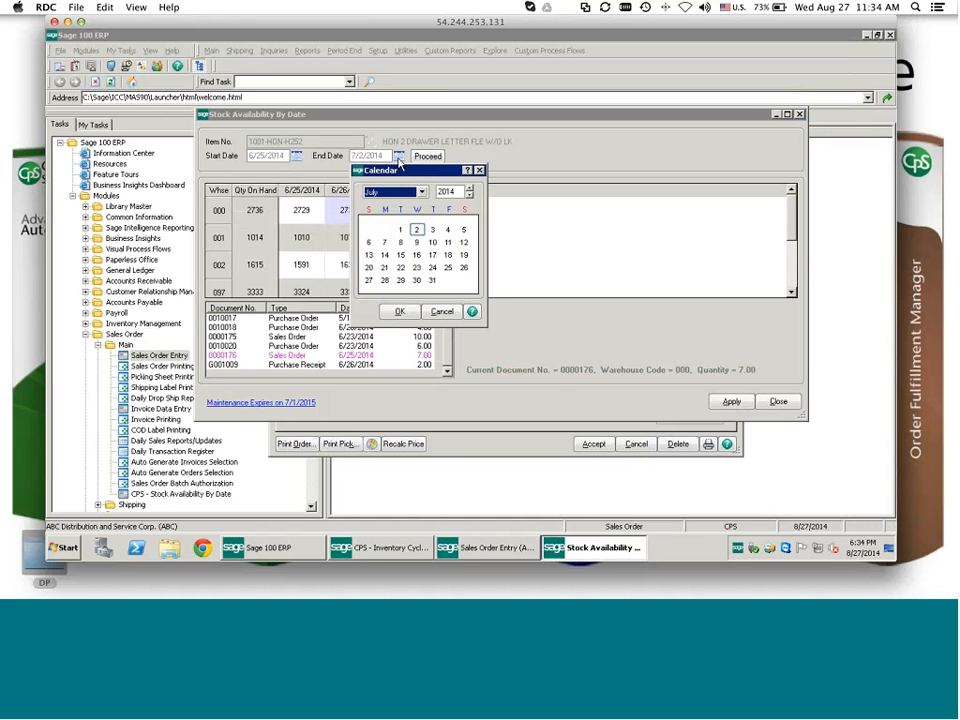
double_click(433, 281)
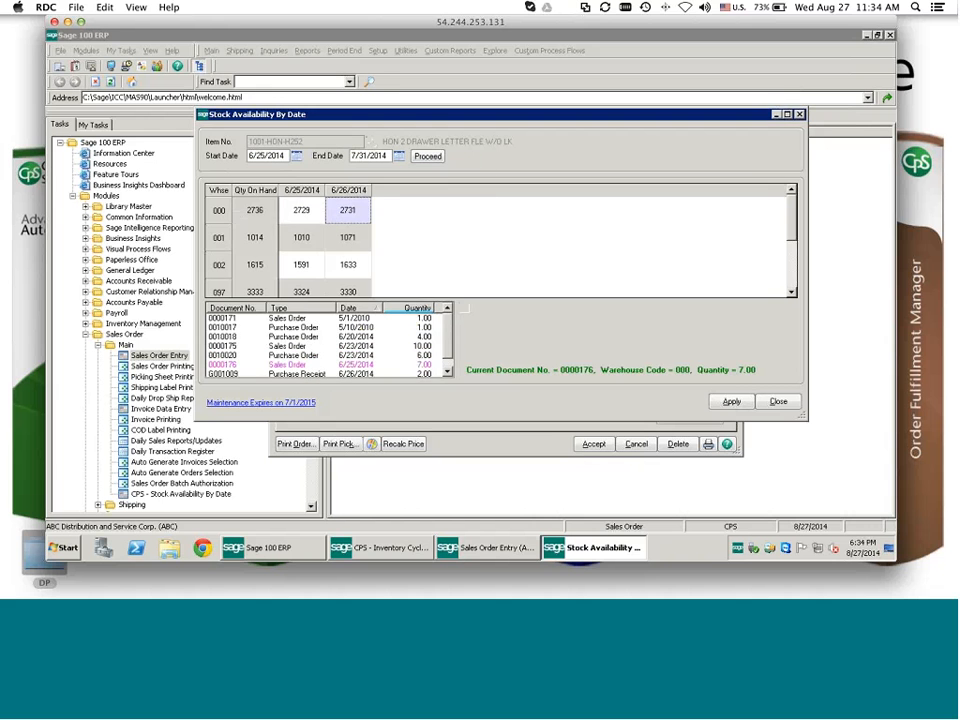
click(428, 157)
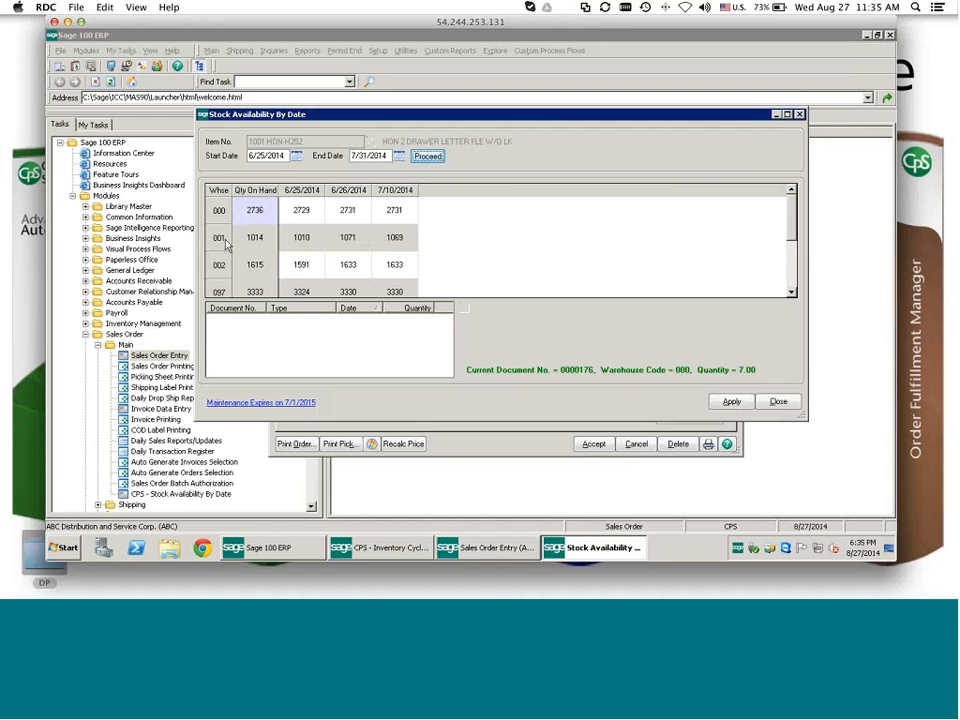
Inspect warehouse 001's documents for 7/10/2014, then assign warehouse 002 to the order line and close the availability window.
click(394, 242)
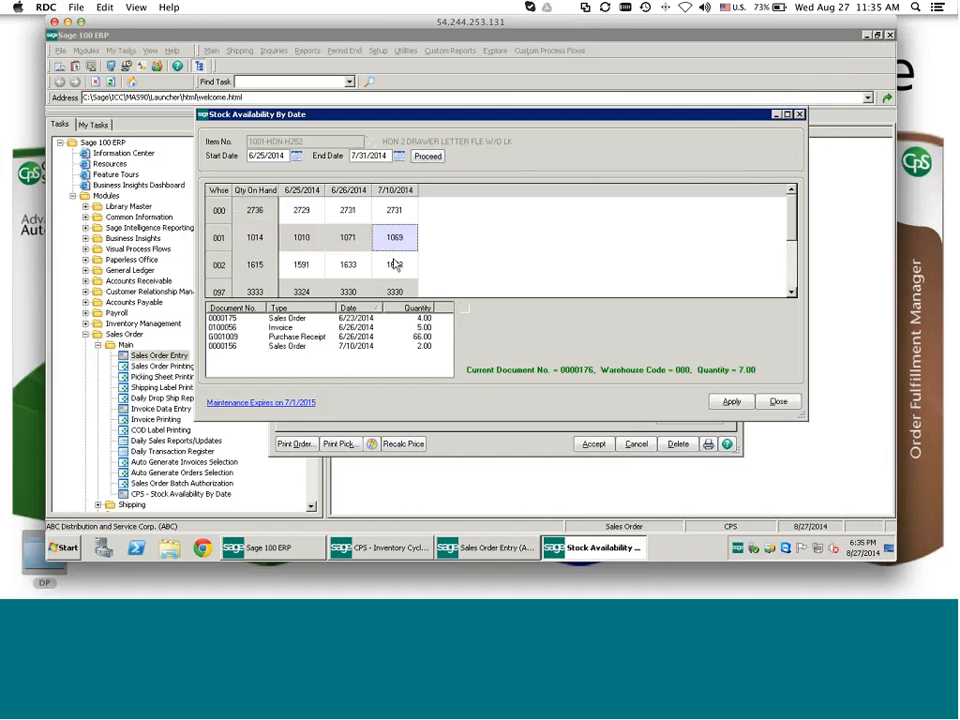
click(393, 265)
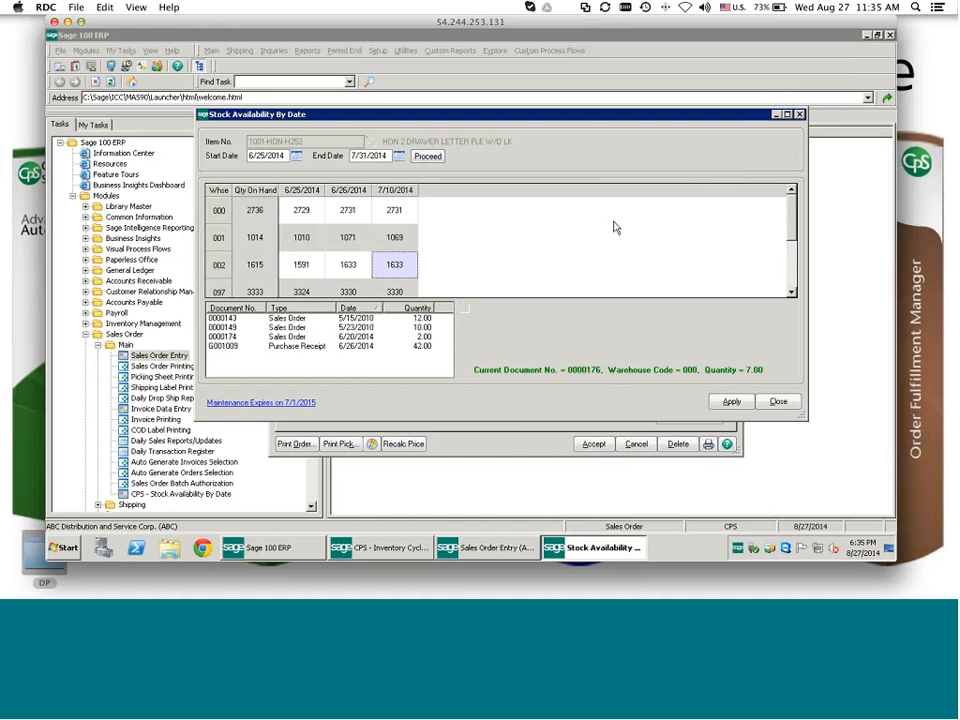
click(801, 116)
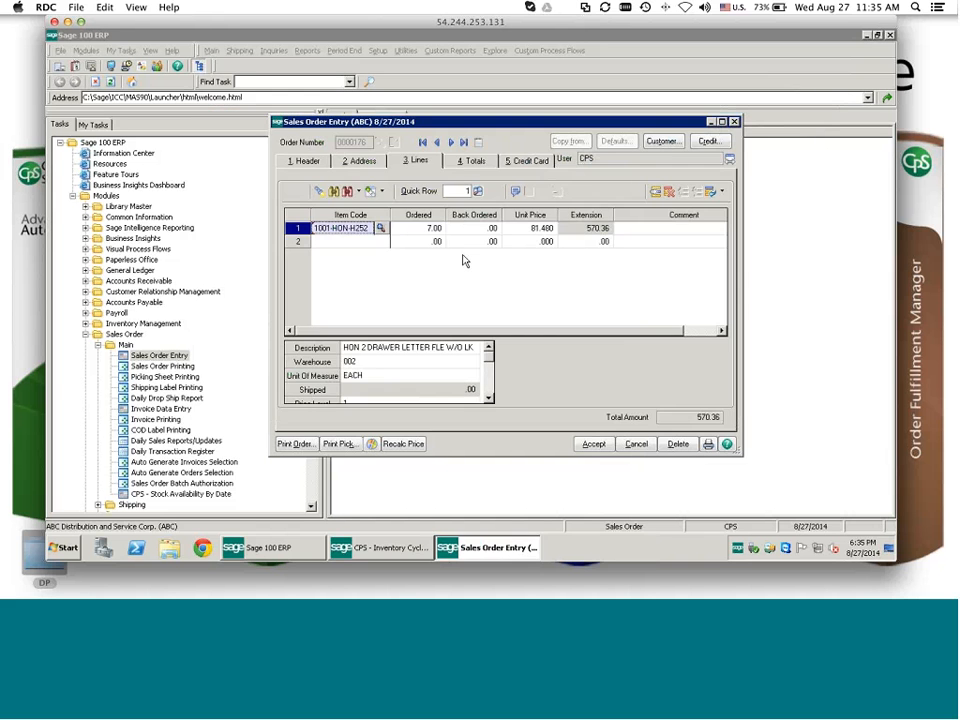
Set the line's ordered quantity to 3000 and choose to check Stock Availability by Date for the excess quantity.
key(Tab)
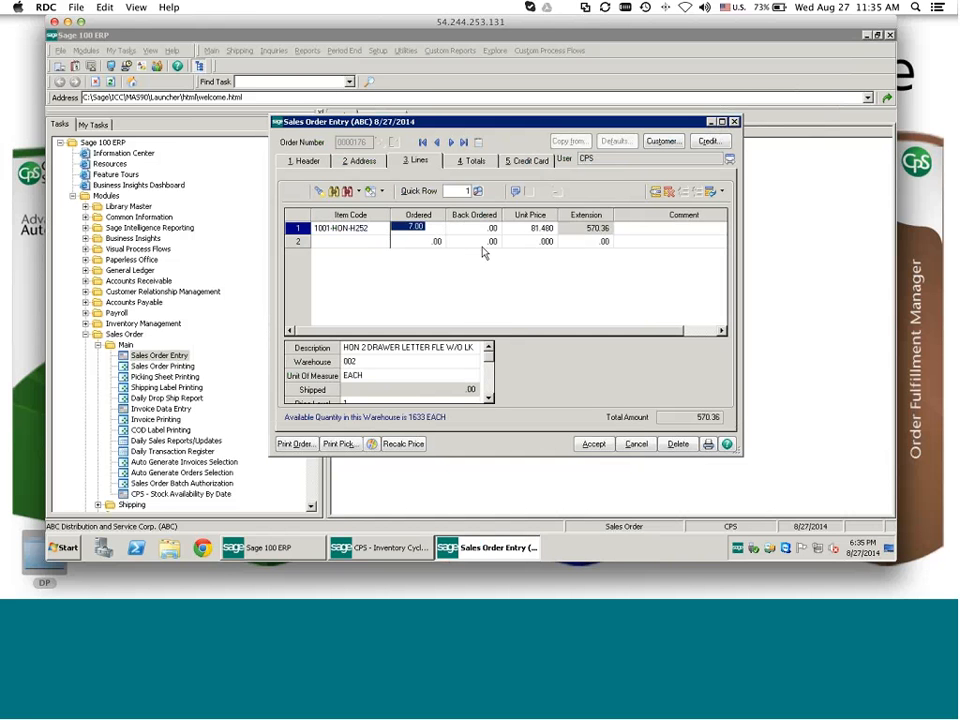
text(3000)
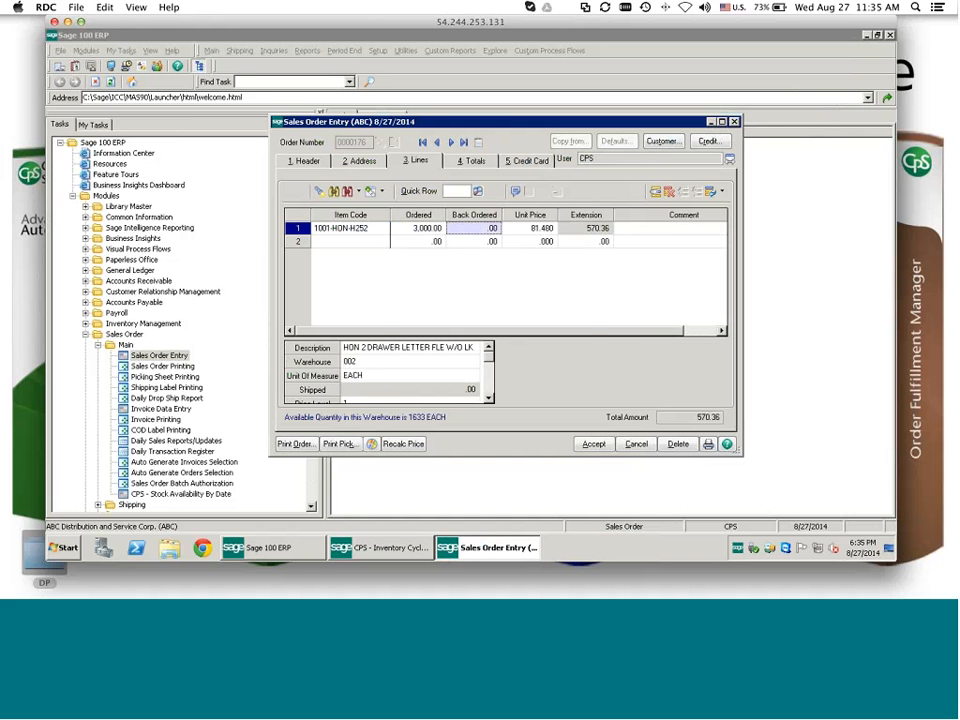
key(Tab)
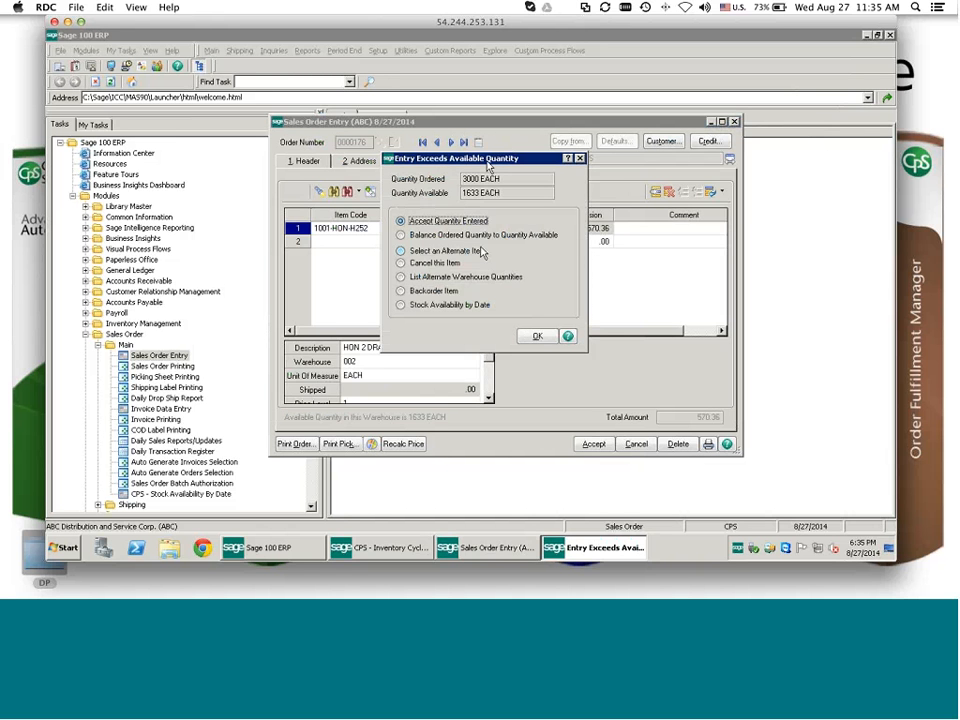
click(401, 305)
click(538, 340)
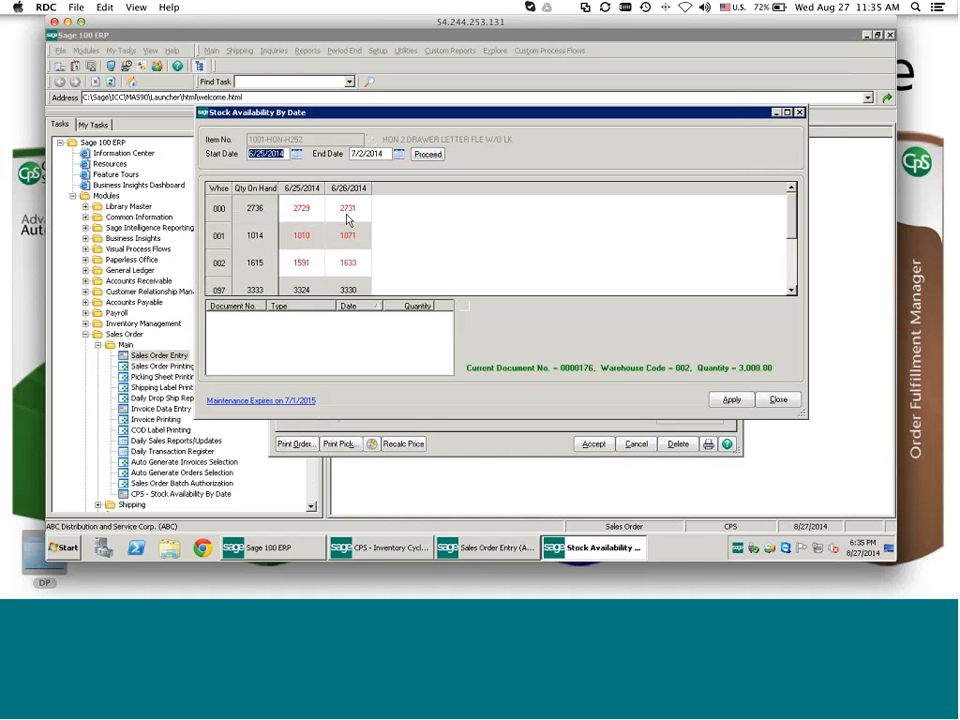
Recalculate stock availability through 7/31/2014 and select warehouse 097's 7/10/2014 quantity to list its documents.
click(398, 156)
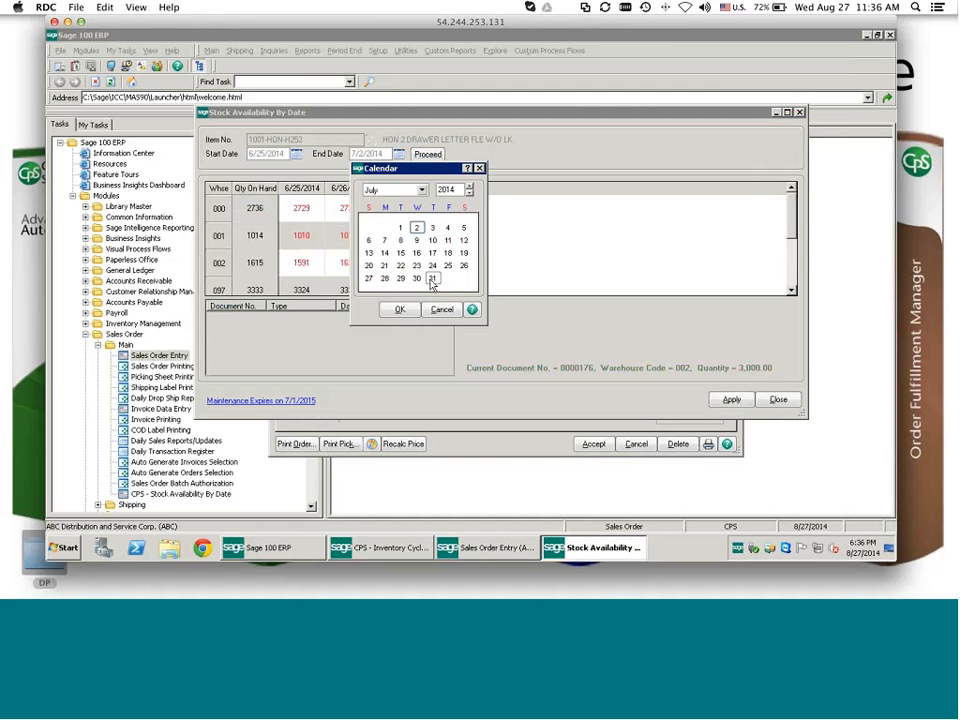
double_click(432, 279)
click(432, 157)
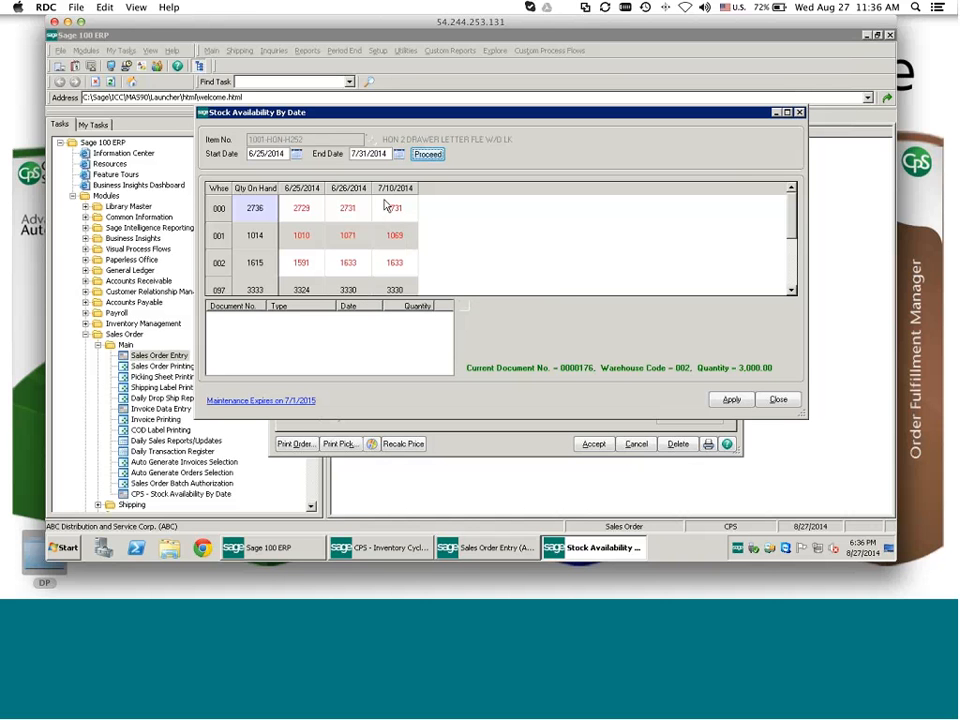
click(792, 292)
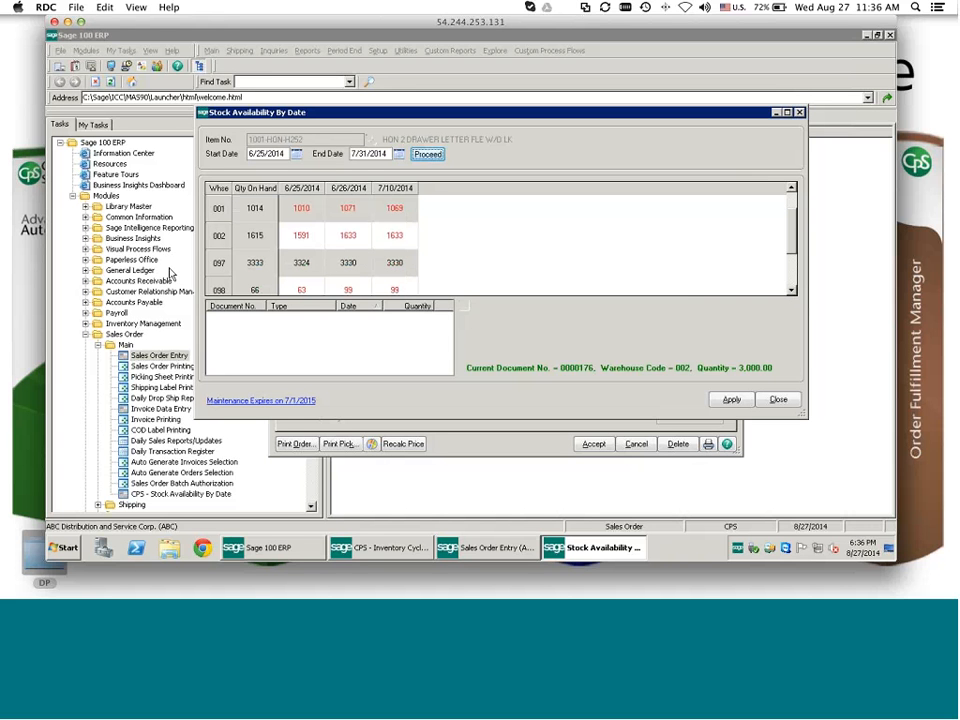
click(394, 265)
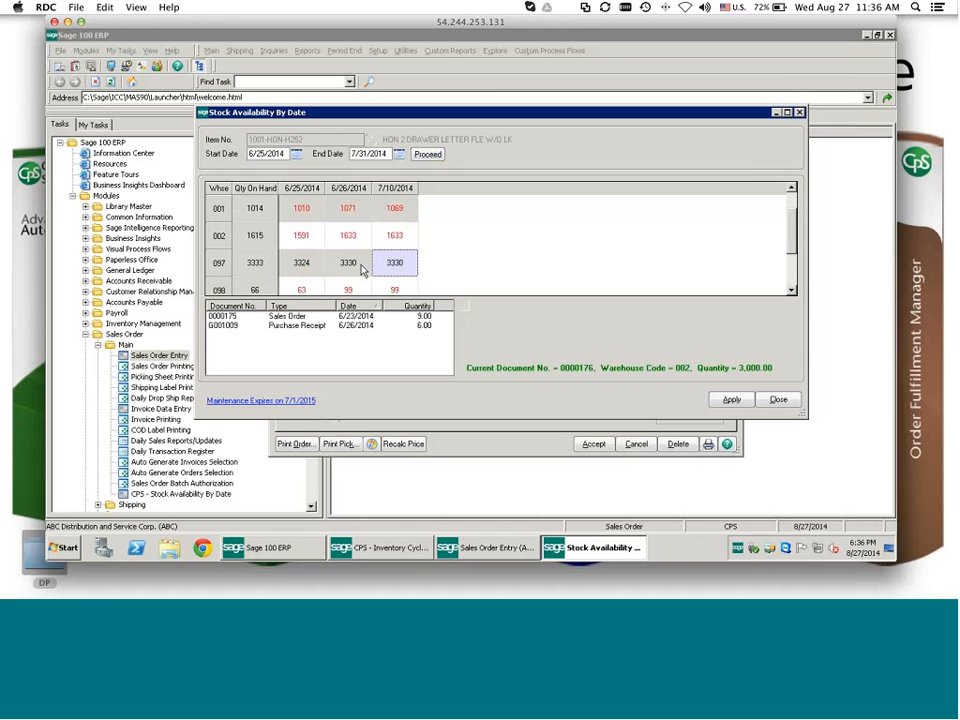
Open the 6/26/2014 purchase receipt from warehouse 097's document list, view its header, and close it.
click(282, 327)
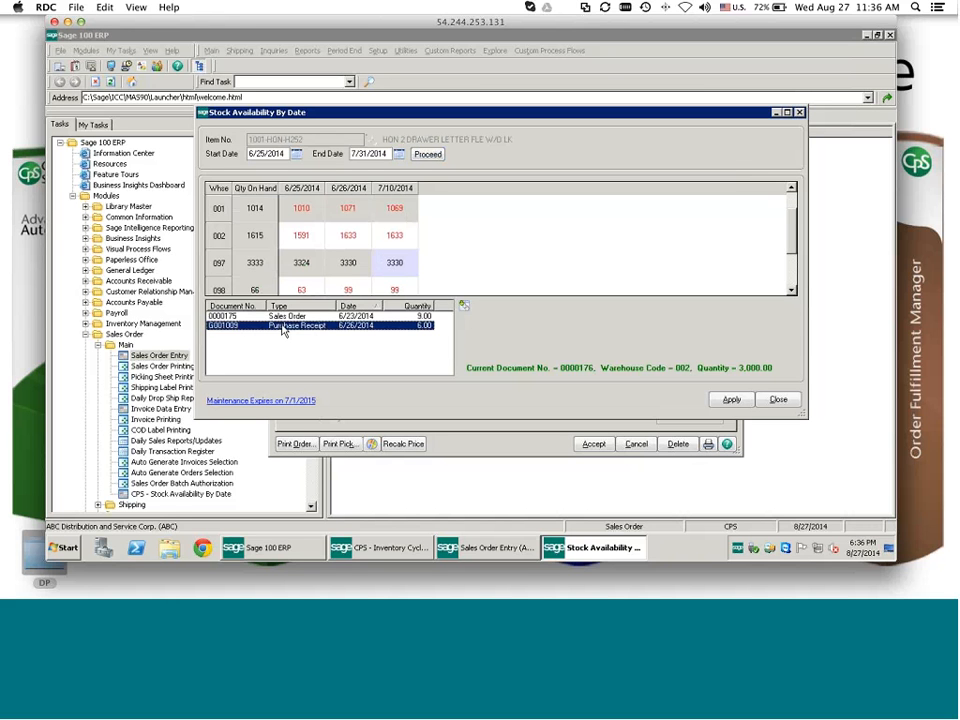
key(Up)
click(288, 326)
click(463, 307)
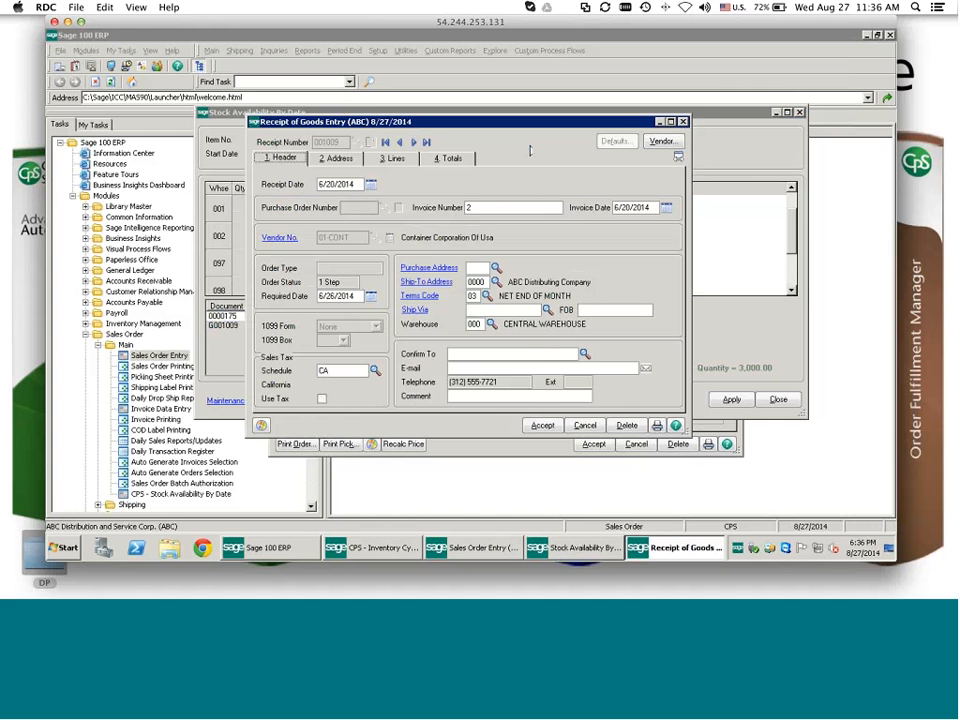
click(683, 121)
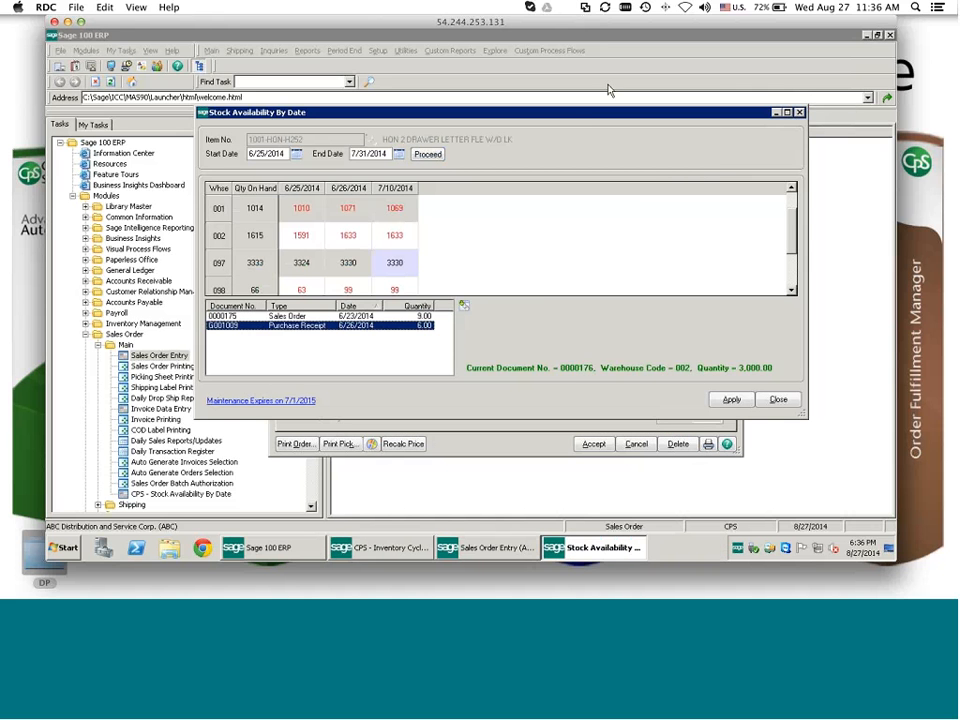
Open Sales Order Options from the Sales Order setup tasks, check the stock availability calculation basis in the entry settings, and close it.
click(98, 345)
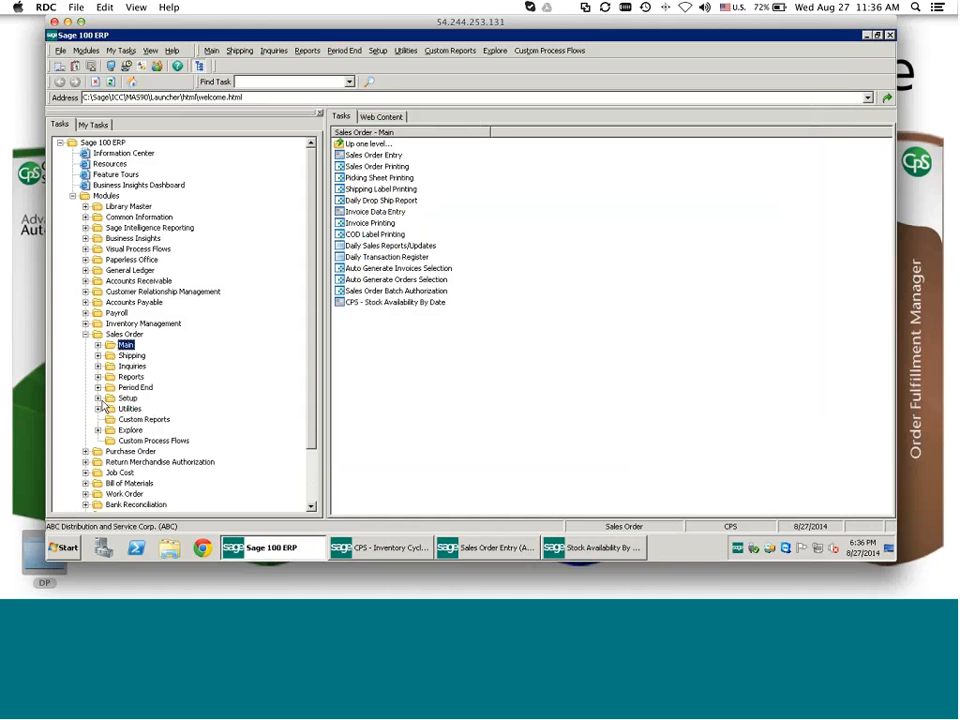
click(98, 398)
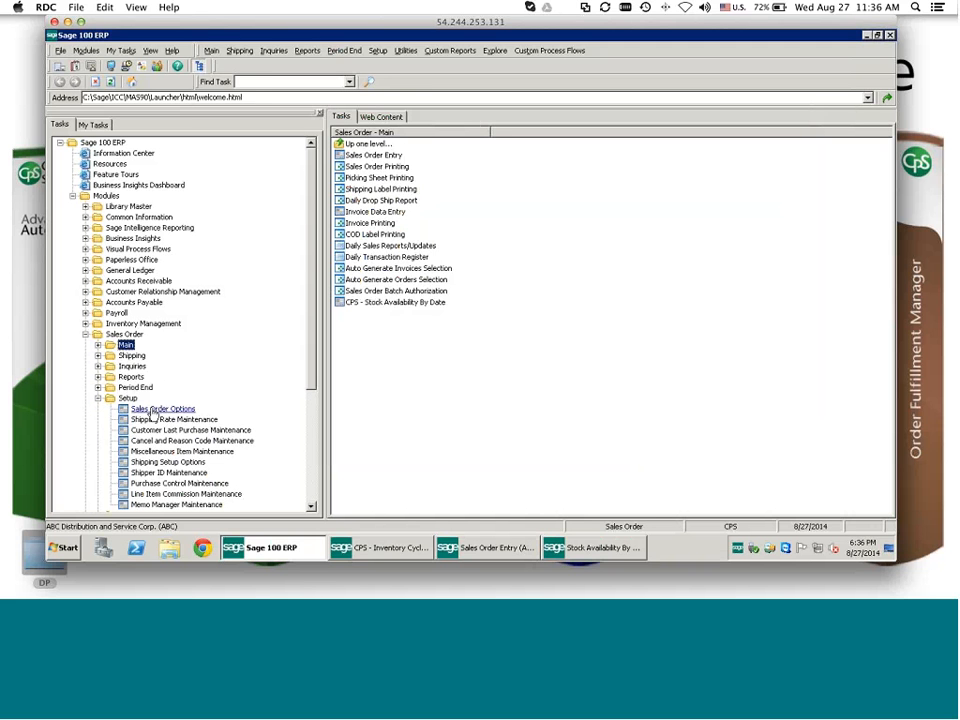
click(151, 412)
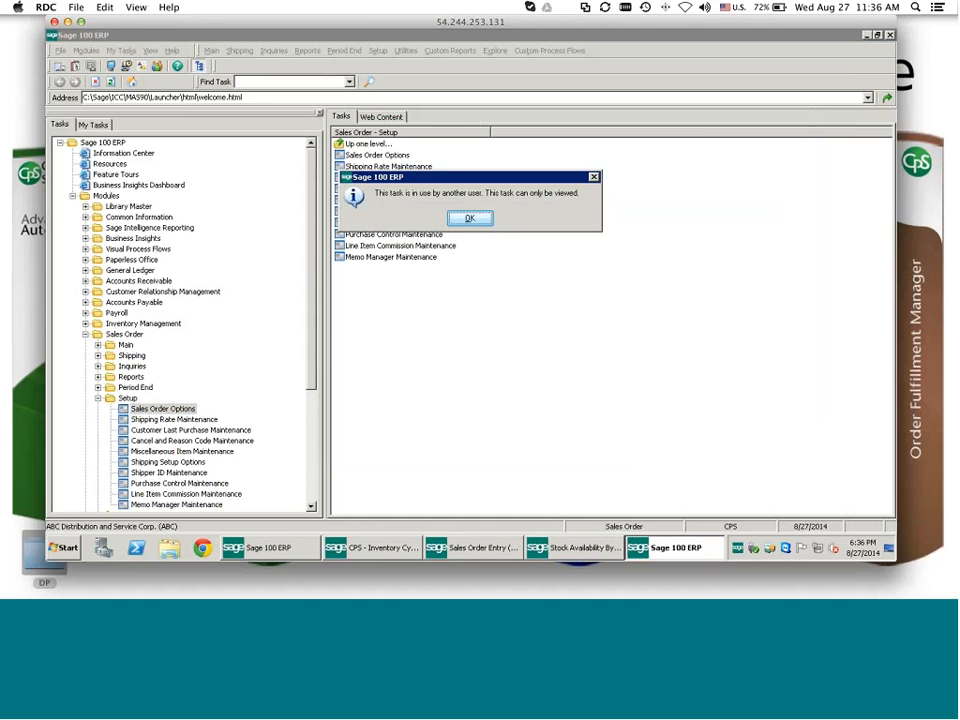
click(469, 219)
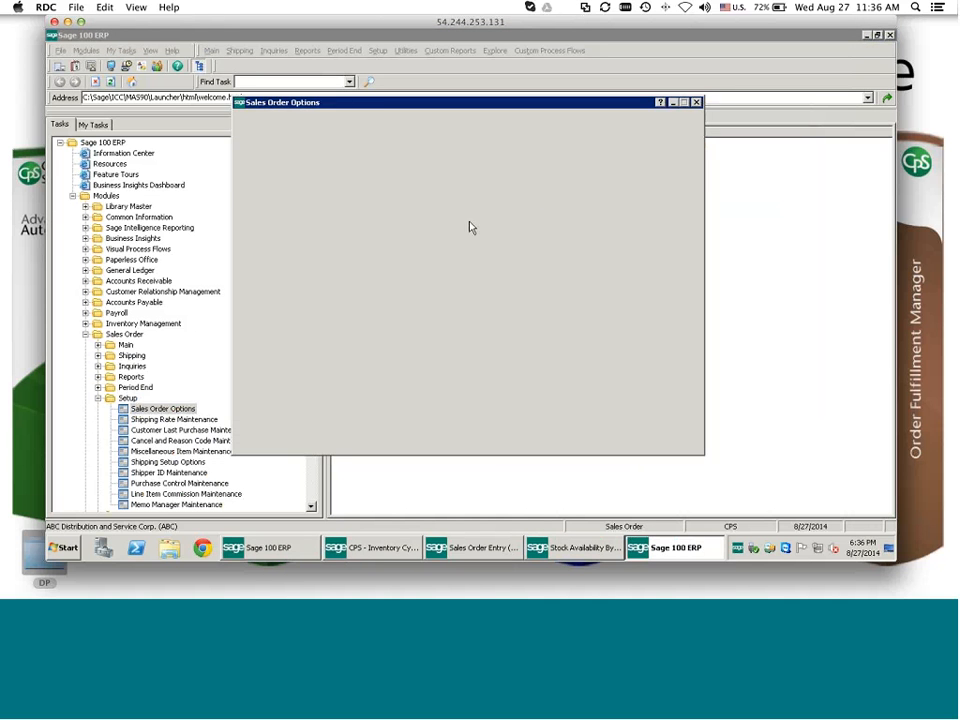
click(326, 124)
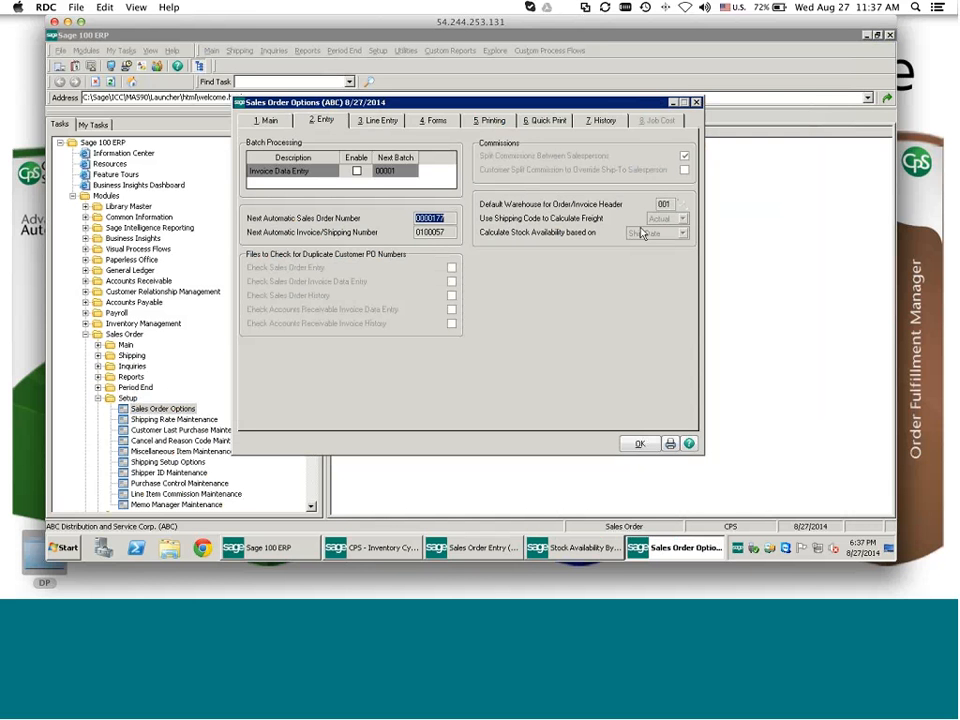
click(697, 103)
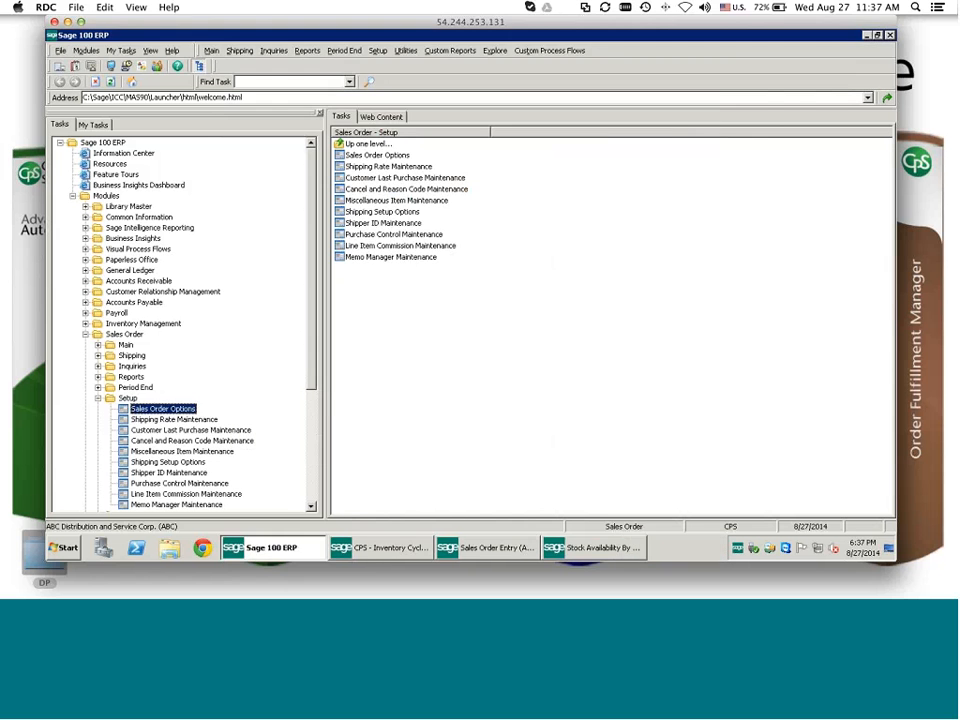
Return to Stock Availability by Date, assign warehouse 097 to the order line, and accept the quantity entered.
click(590, 549)
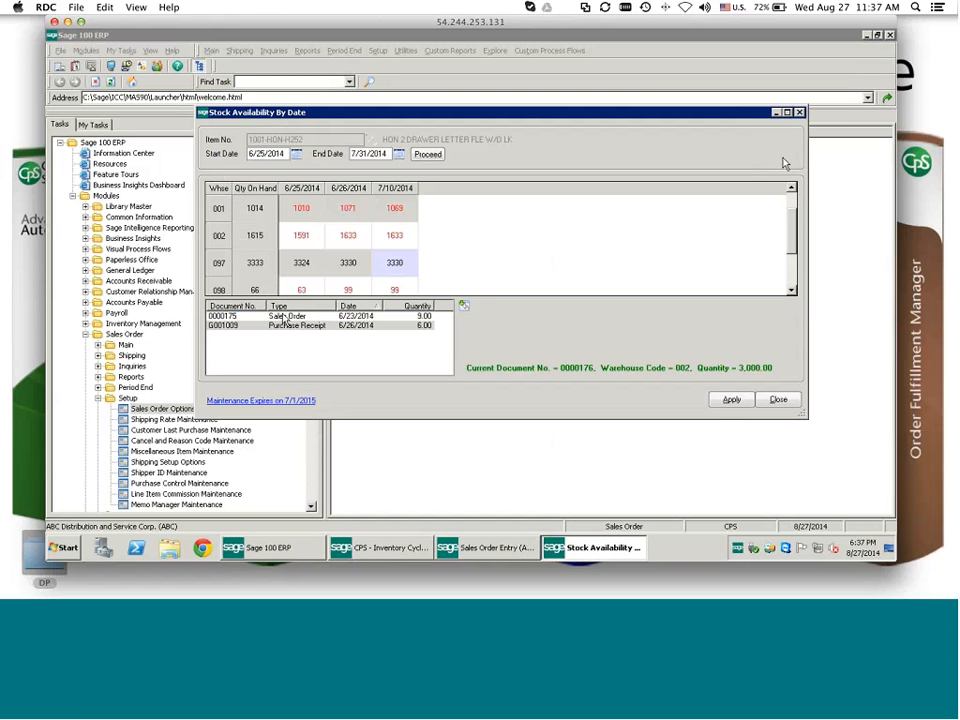
click(798, 114)
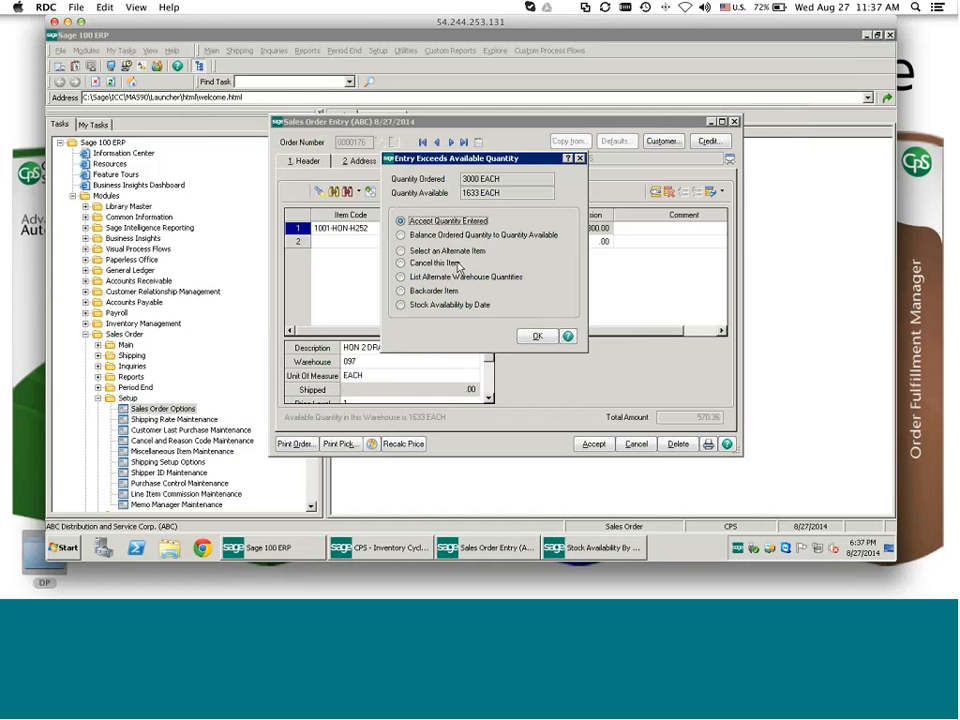
click(540, 336)
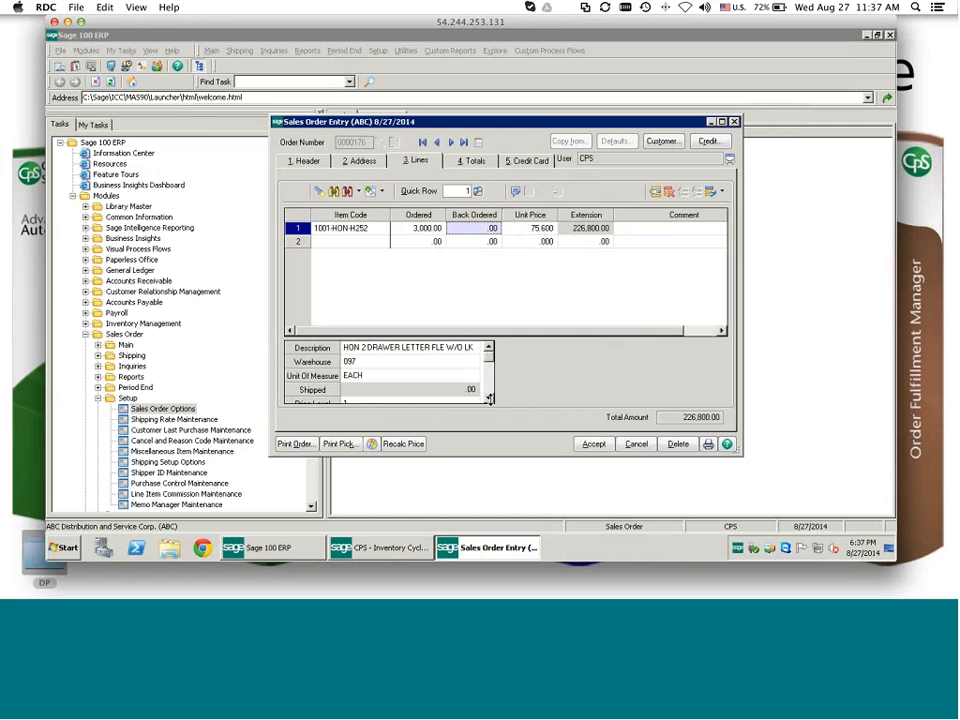
Check the promise date in the order line's details and the ship date in the order header.
scroll(489, 398, down, 5)
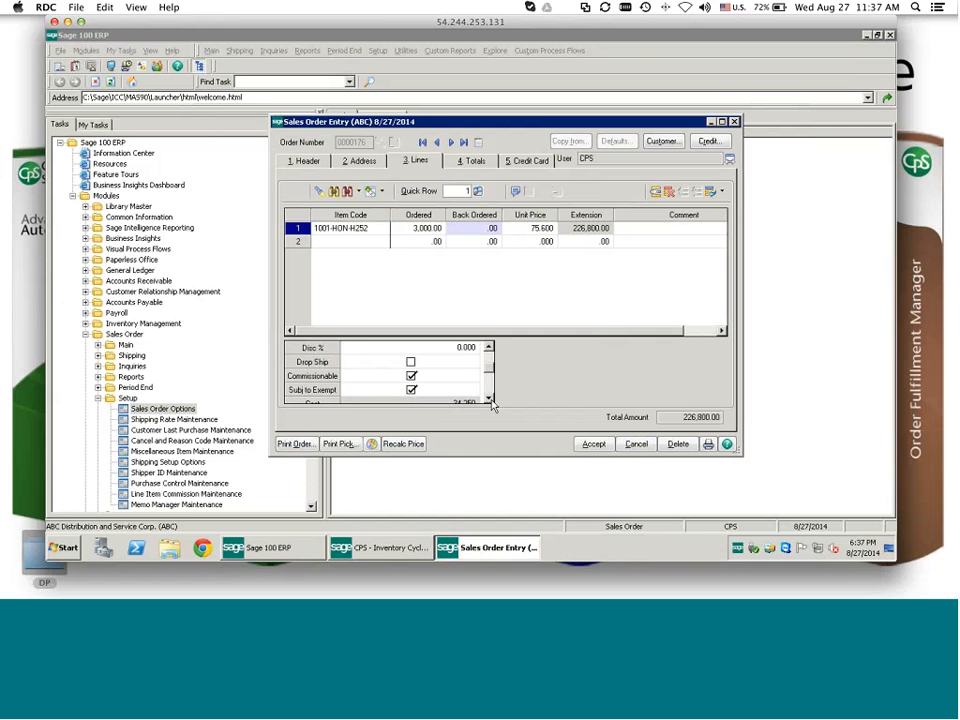
scroll(485, 400, down, 2)
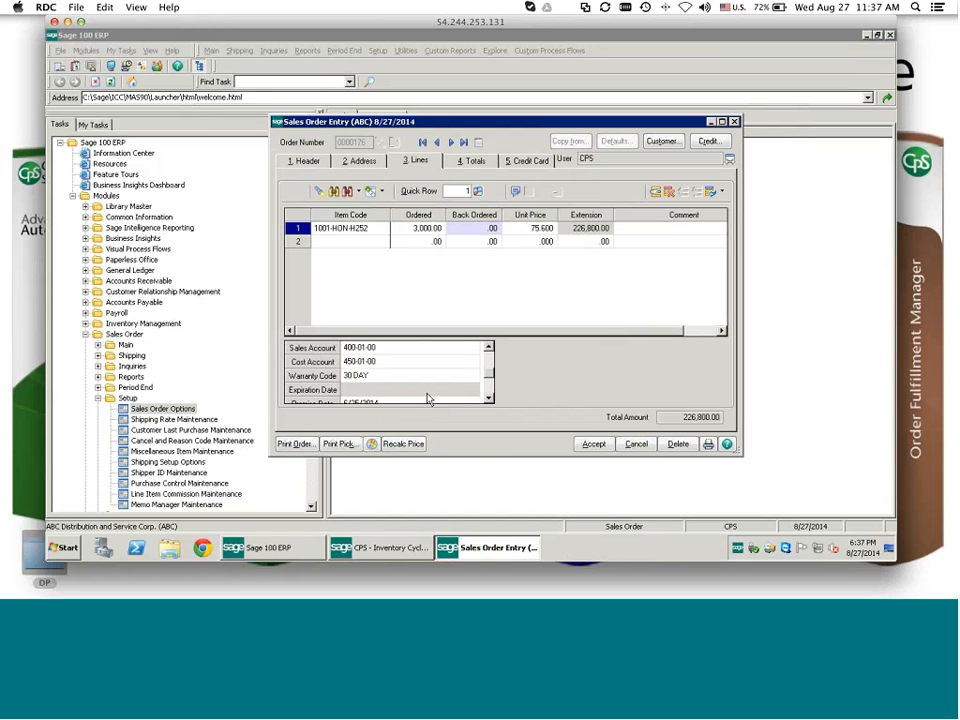
scroll(491, 400, down, 2)
click(369, 375)
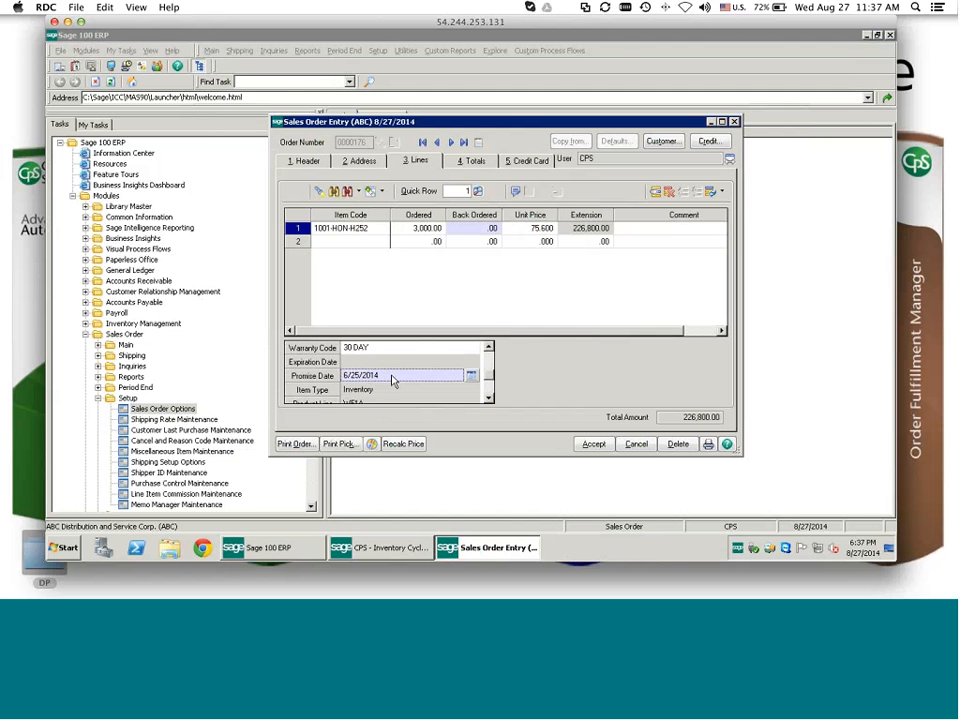
click(303, 162)
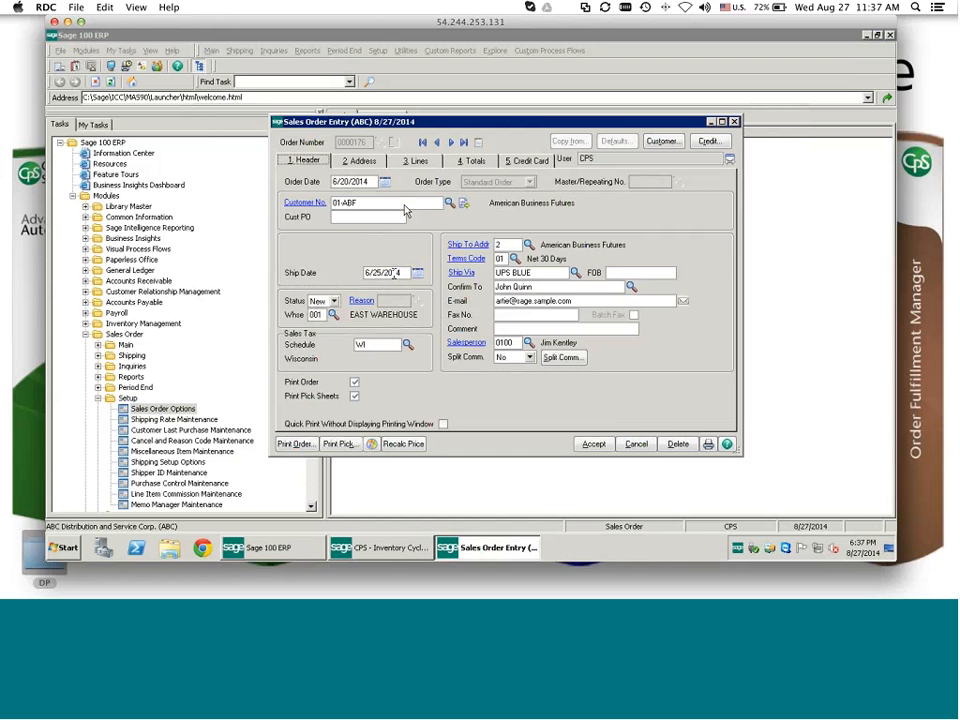
Open the standalone CPS - Stock Availability By Date task from Sales Order's main tasks and load availability for item 1001-HON-H252.
click(424, 162)
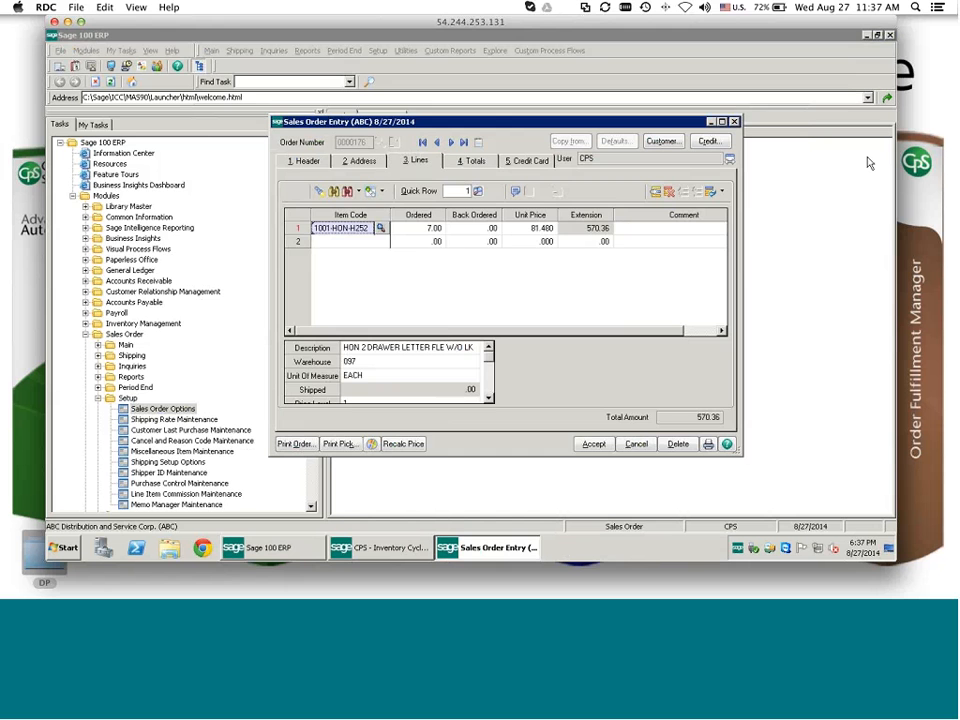
click(376, 465)
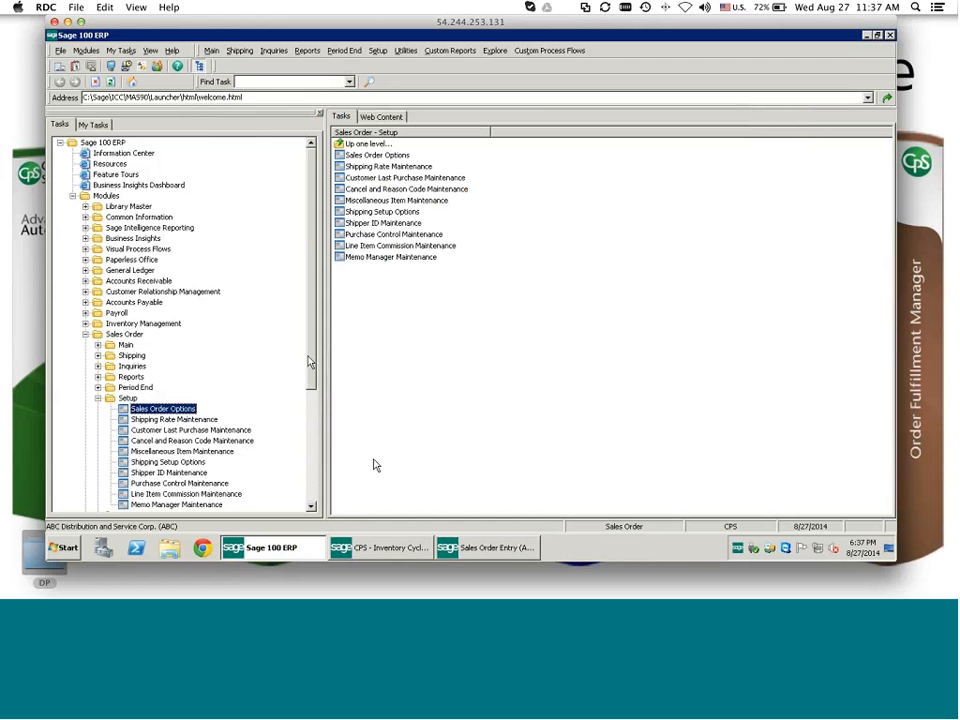
scroll(309, 362, down, 5)
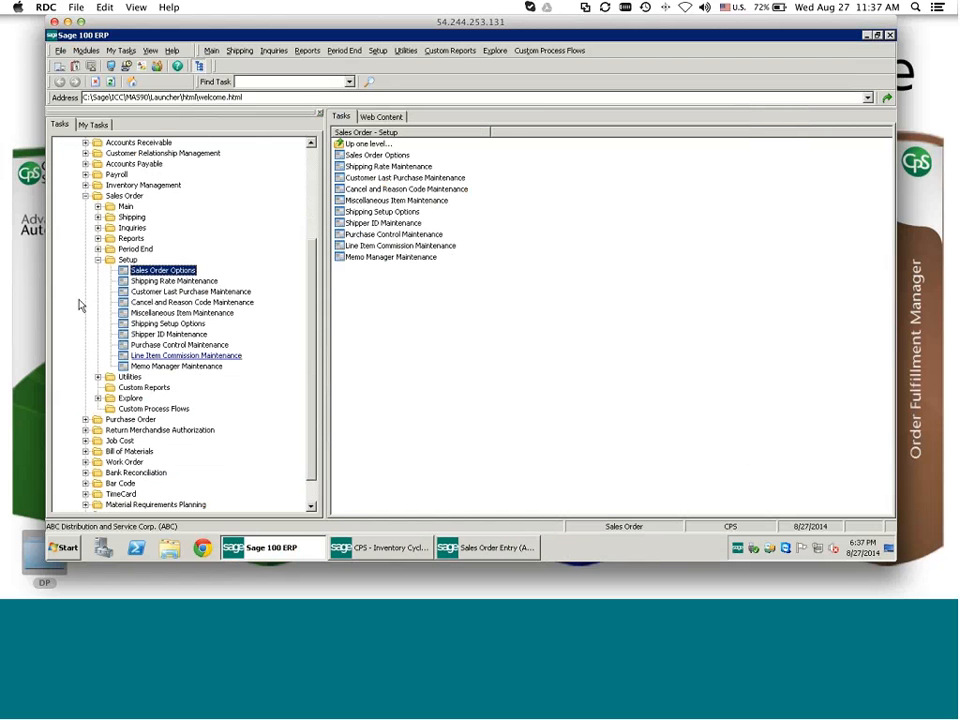
click(98, 207)
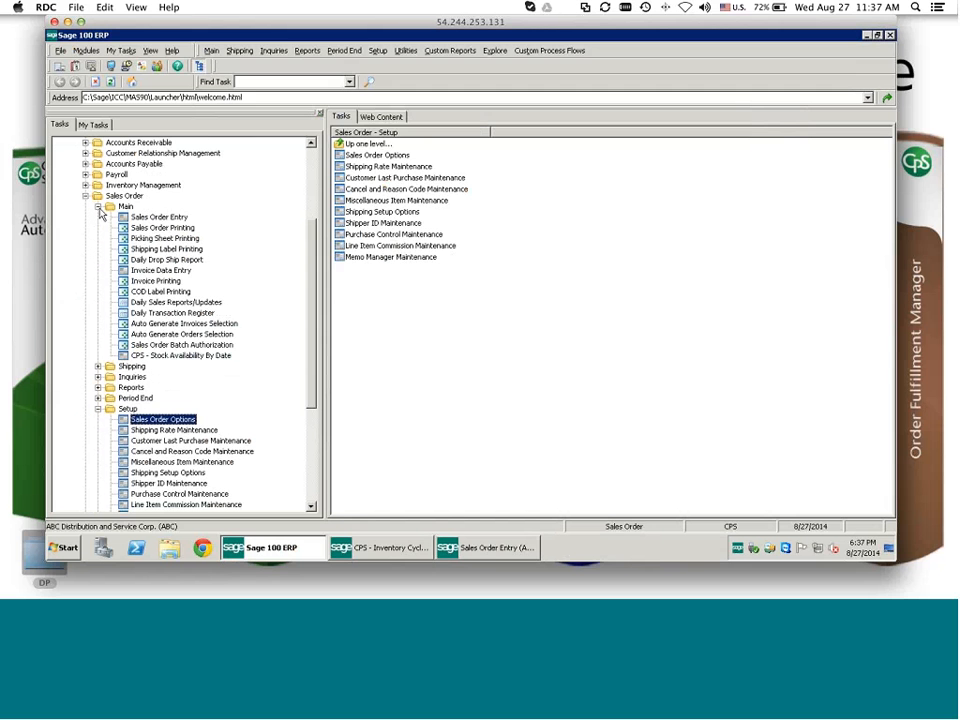
click(182, 356)
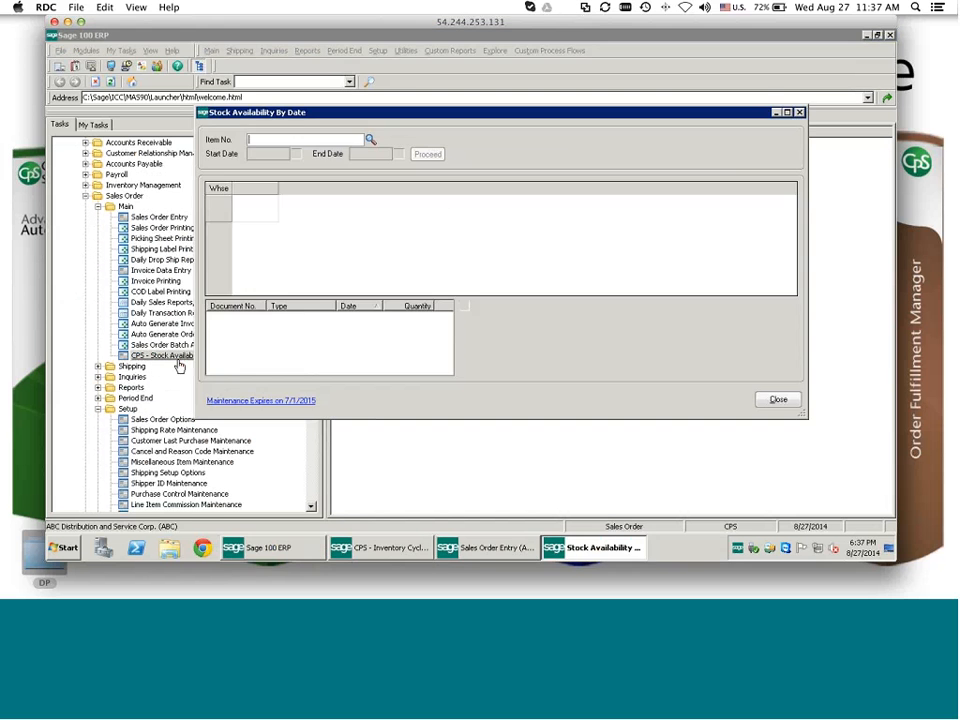
click(370, 141)
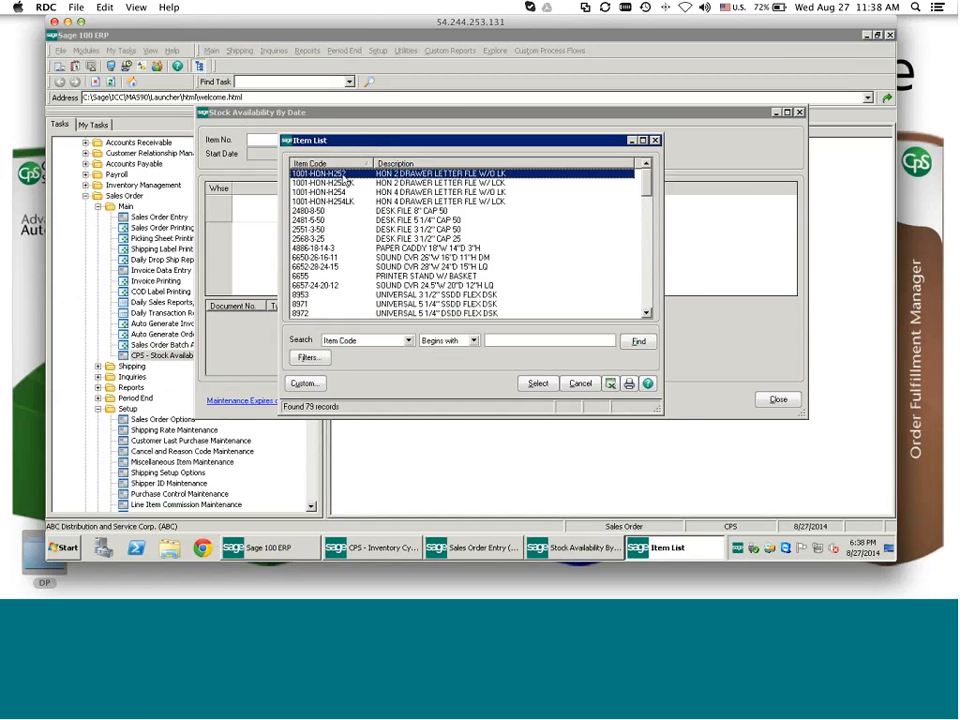
double_click(343, 179)
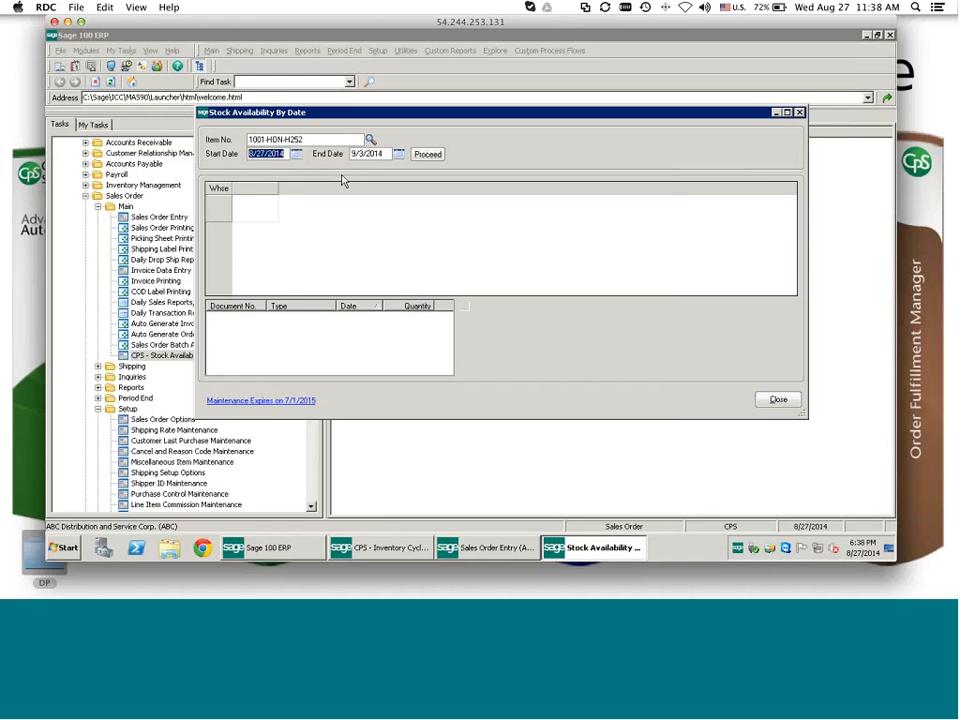
click(423, 156)
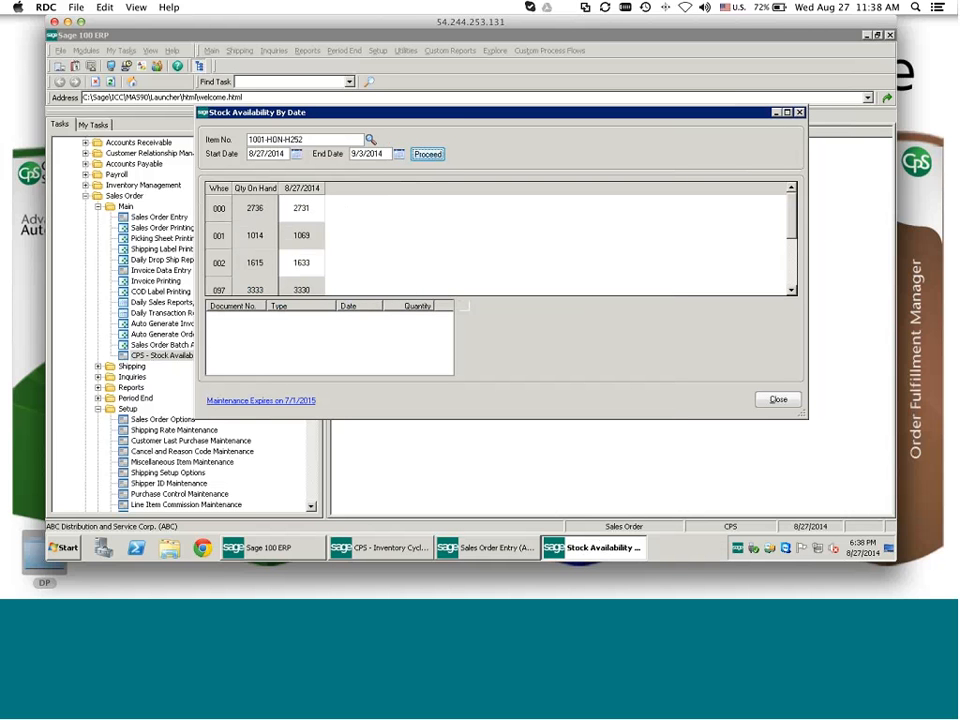
Recalculate availability with start date 8/27/2013, view the documents behind warehouse 000's 7/10/2014 quantity, and close the inquiry.
click(284, 153)
key(BackSpace)
text(3)
click(427, 154)
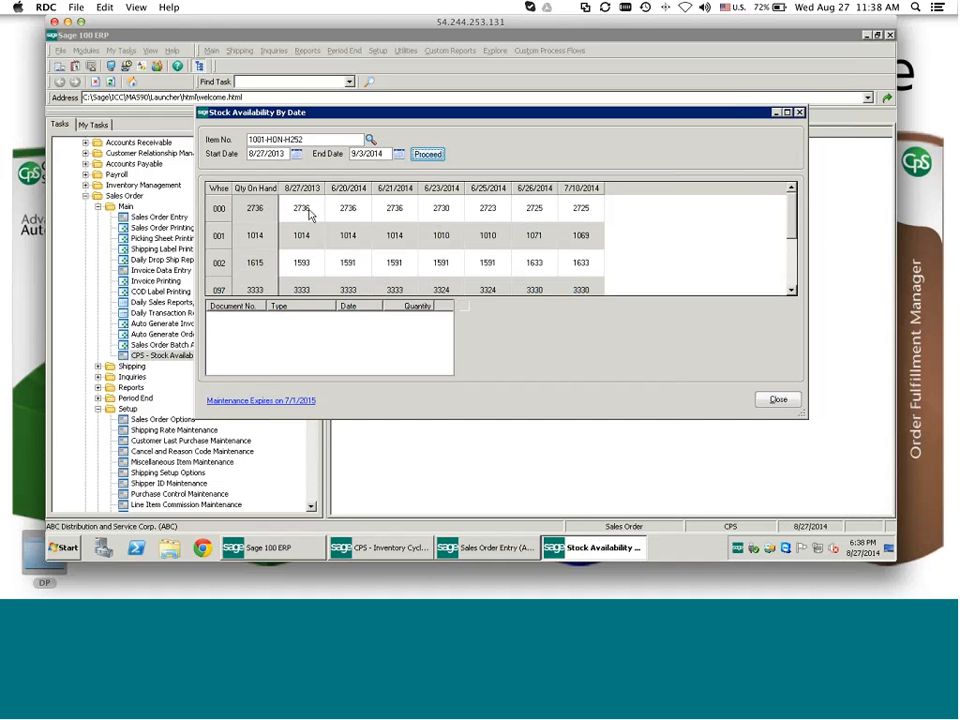
click(580, 209)
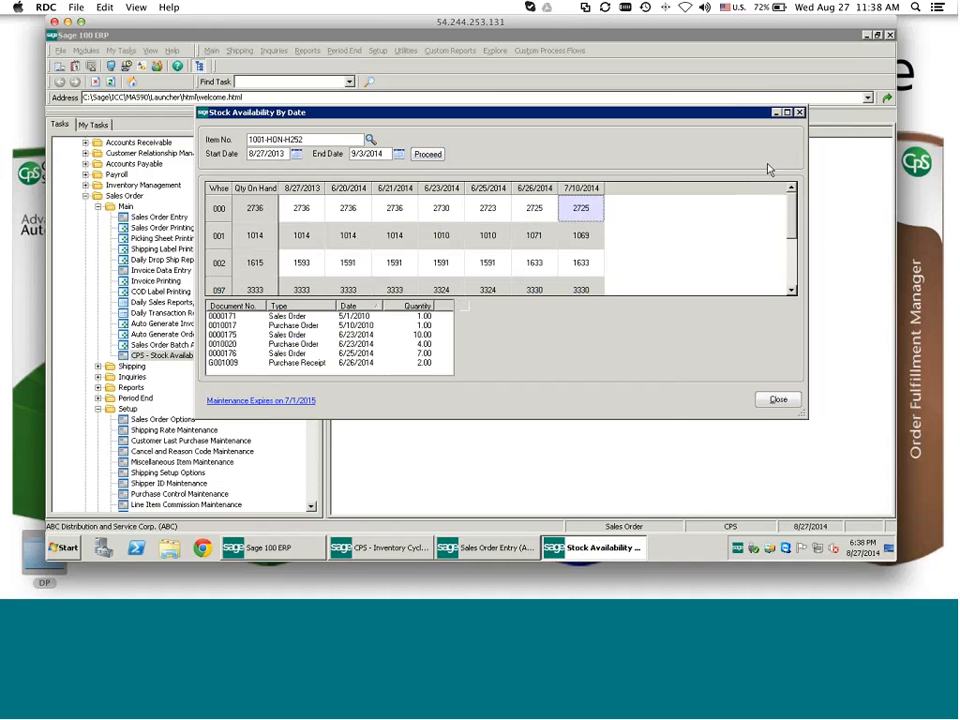
click(799, 113)
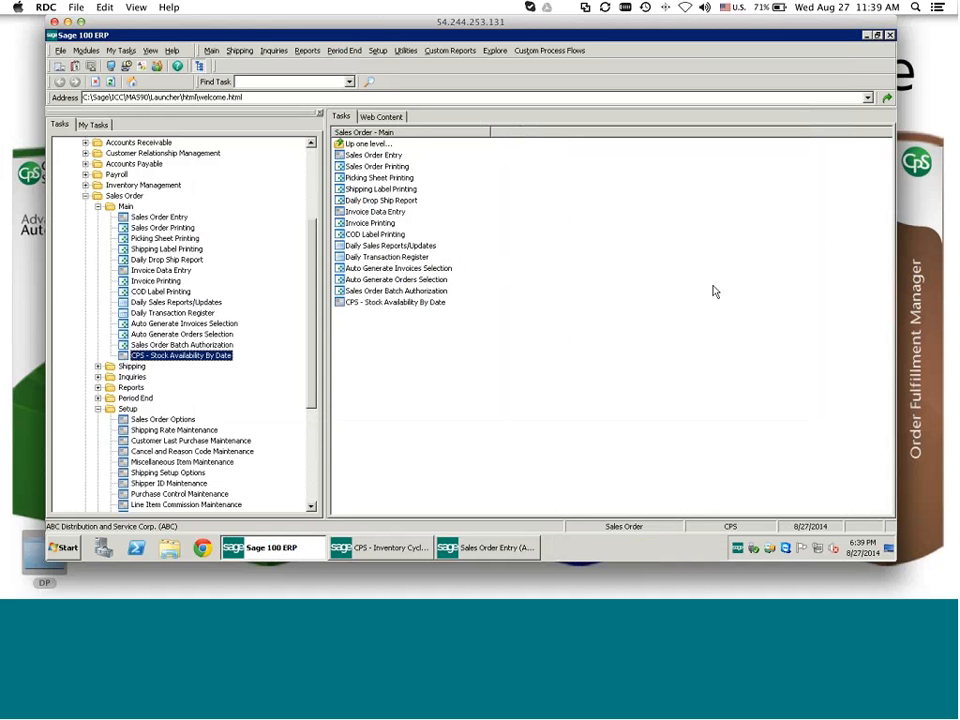
Return to the open sales order, cancel its entry, and close Sales Order Entry.
click(491, 550)
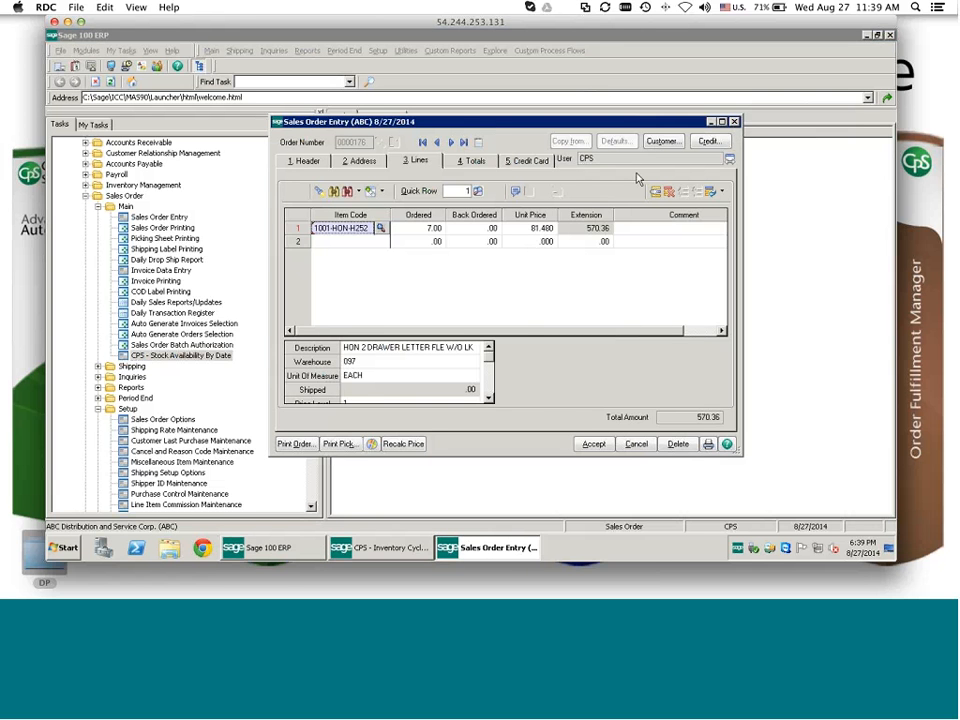
click(637, 444)
click(467, 221)
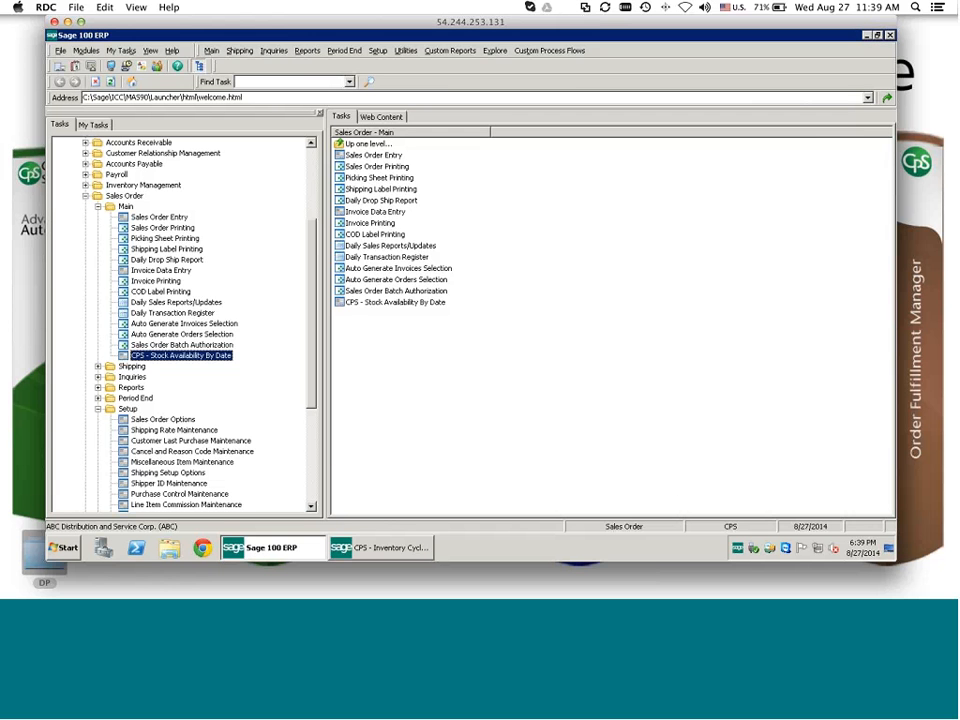
Cancel the open warehouse in CPS - Inventory Cycle Count Entry, close the window, and exit this Sage 100 installation.
click(498, 219)
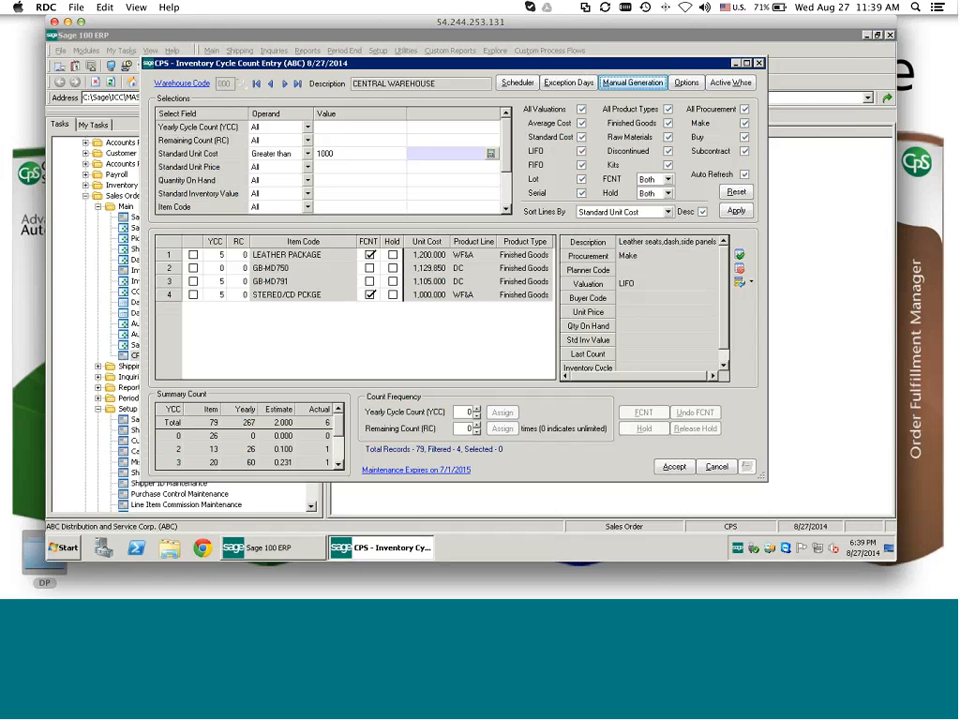
click(717, 468)
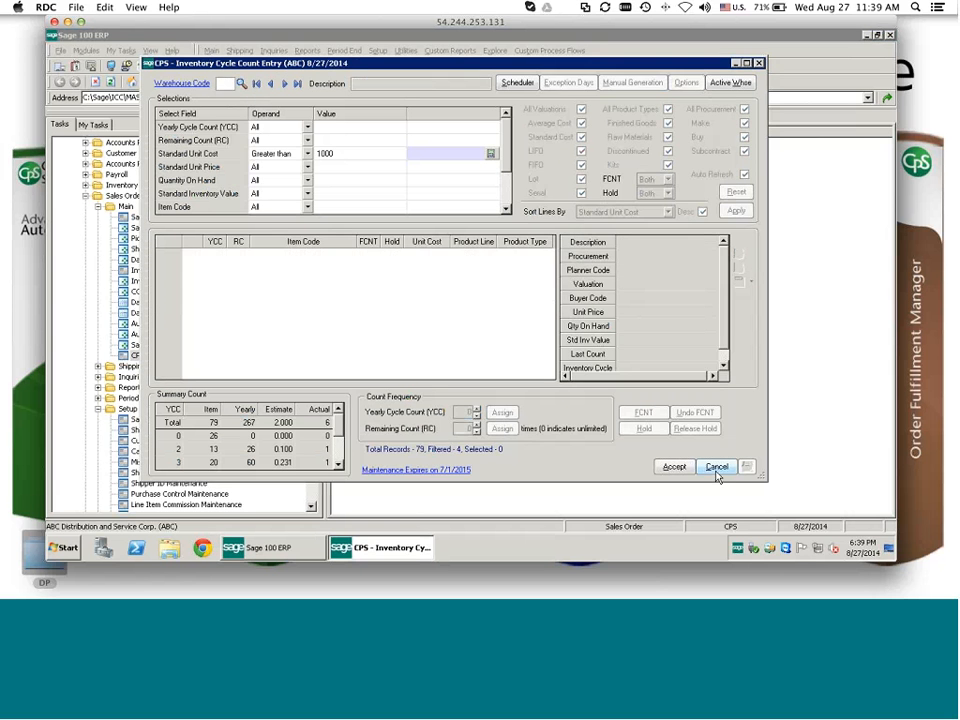
click(759, 64)
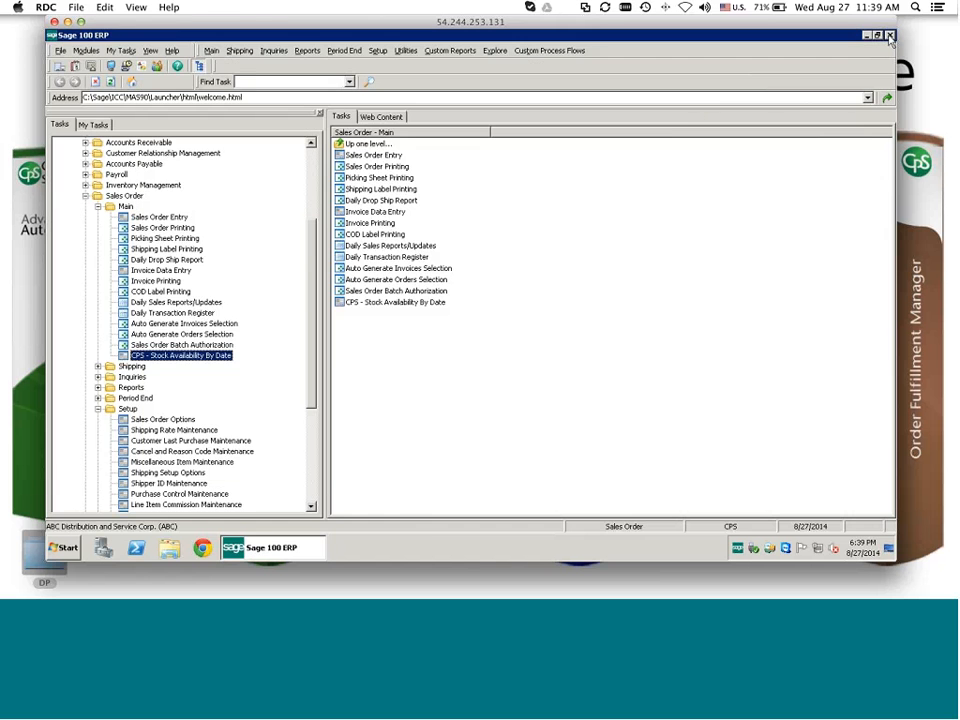
click(890, 37)
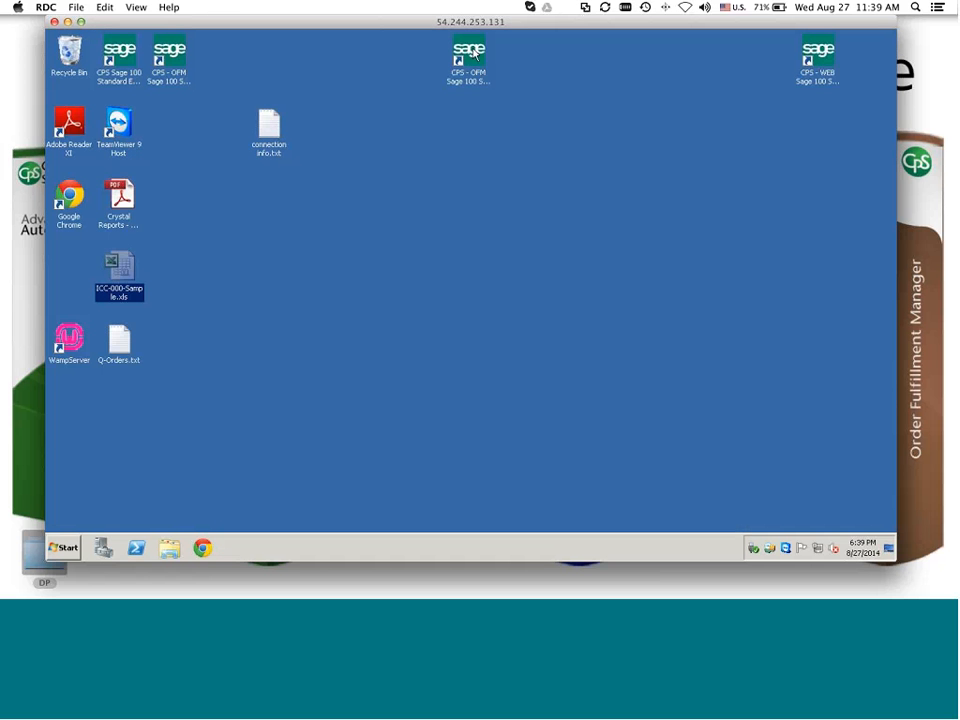
Launch the CPS - OFM Sage 100 Standard ERP 2014 (2)-new installation and log on with the user name and password.
double_click(472, 53)
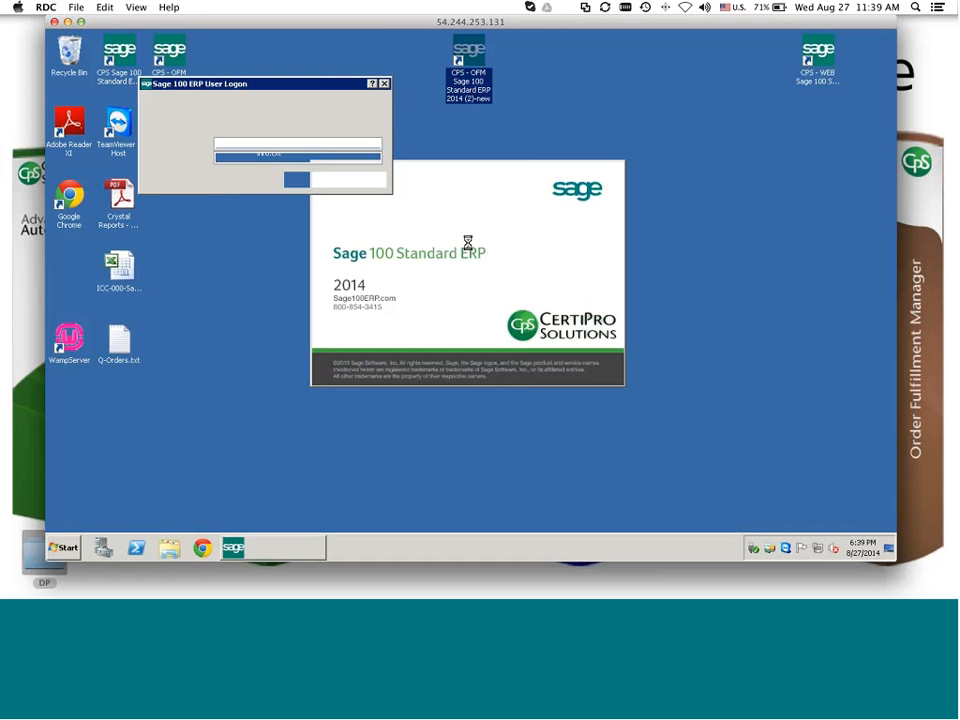
text(cps)
key(Tab)
text($$$$$$)
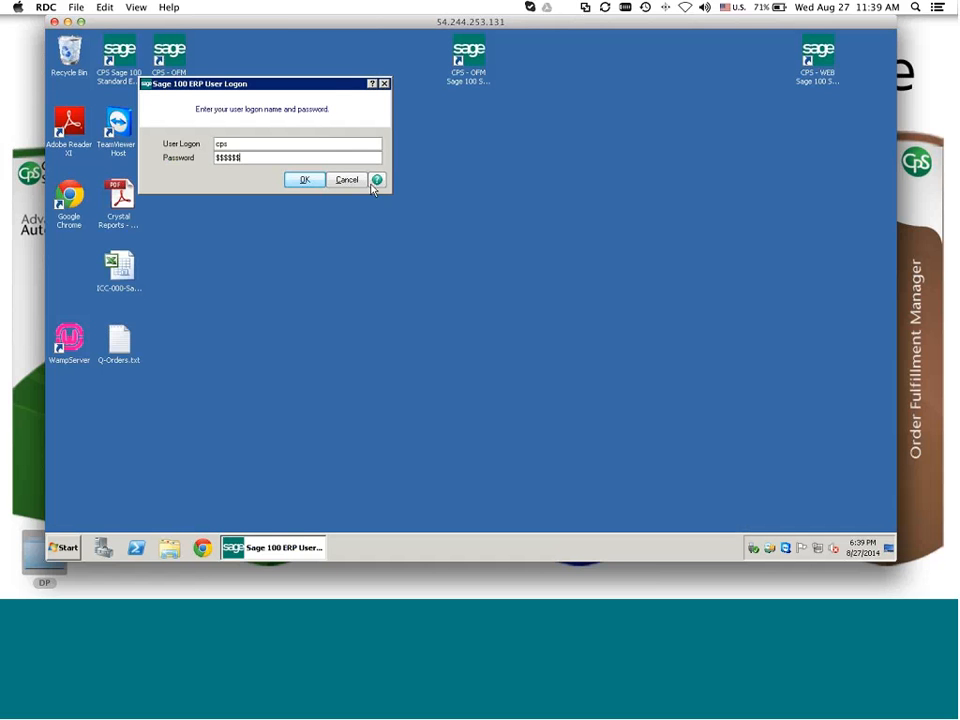
click(303, 183)
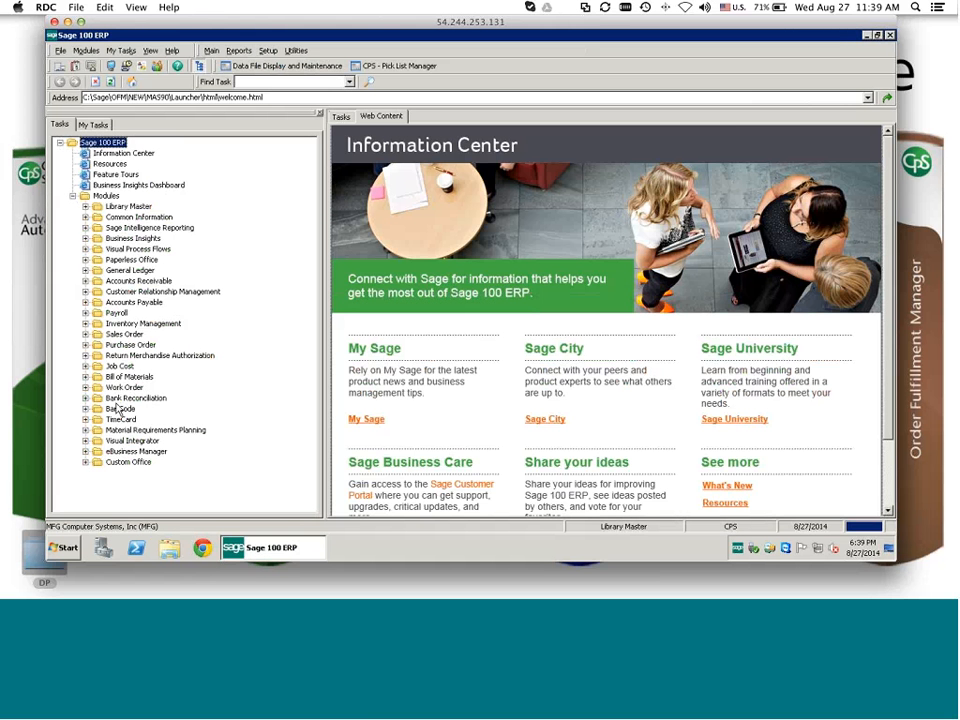
Open Sales Order Entry with accounting date 8/27/2014 and load the last sales order.
click(86, 334)
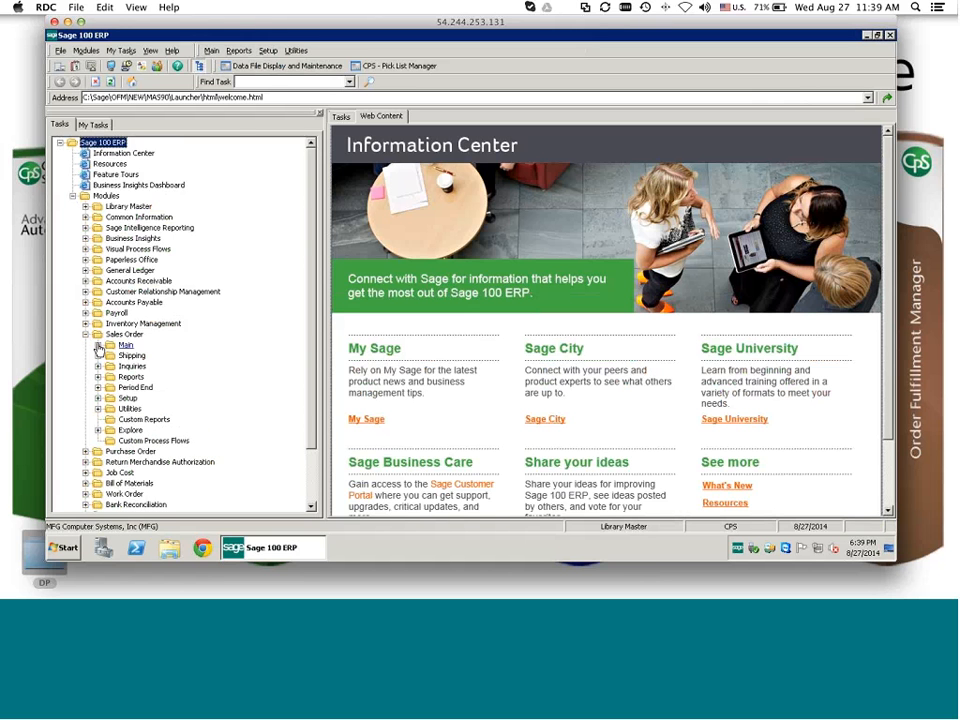
click(98, 345)
click(121, 357)
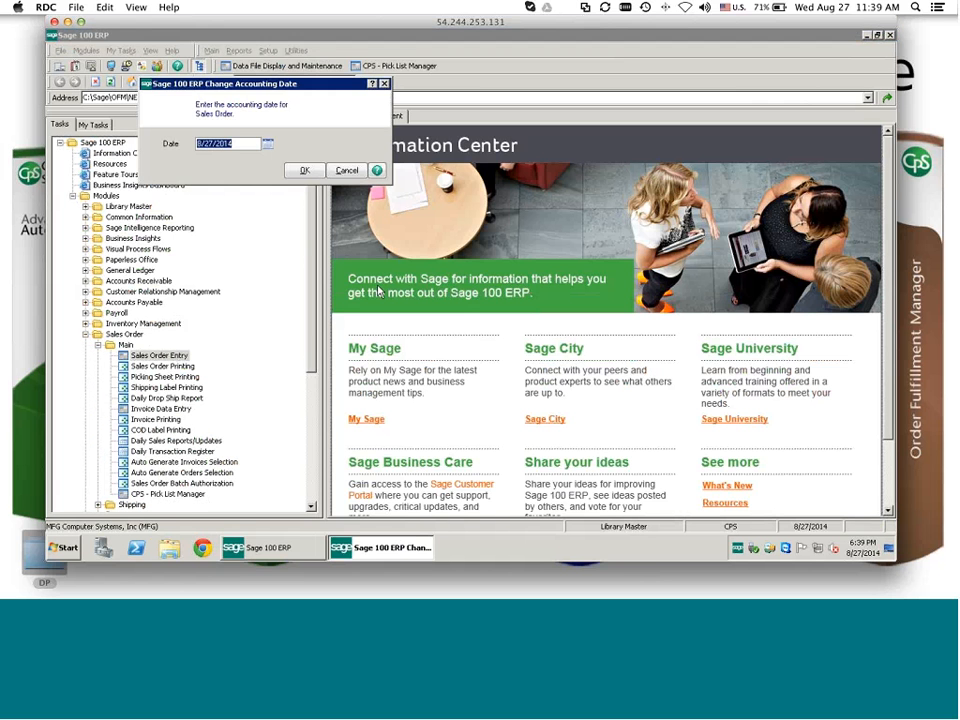
click(305, 171)
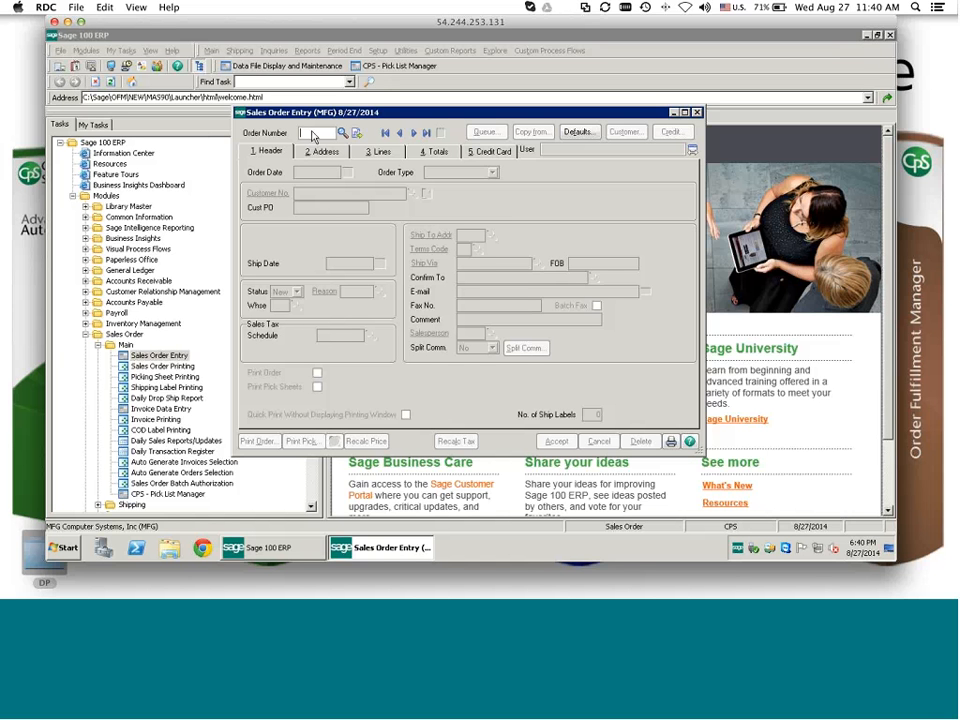
click(426, 134)
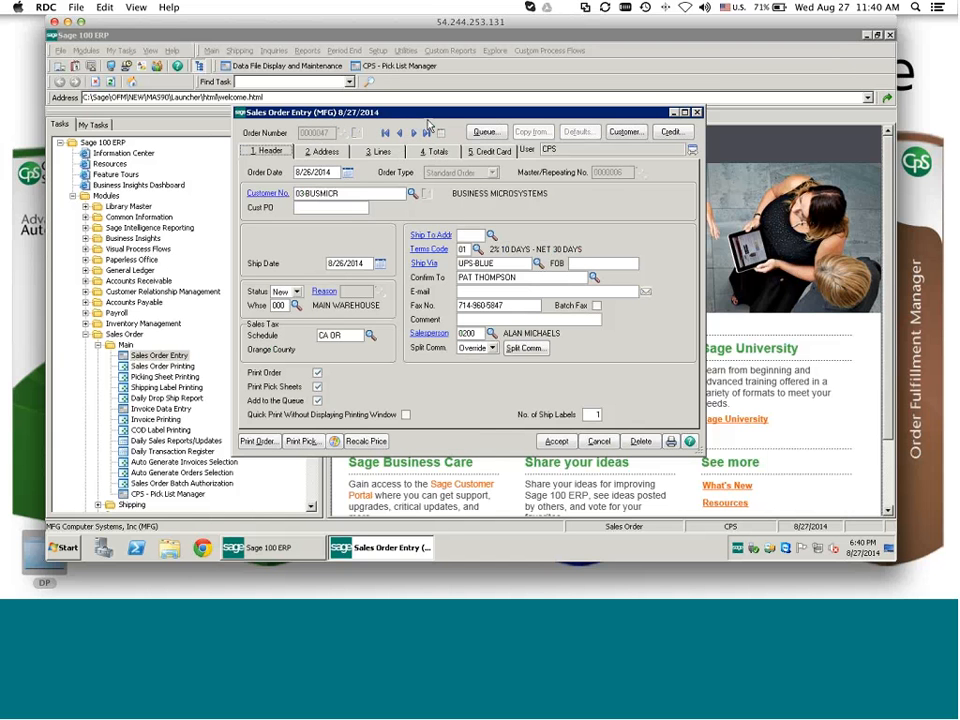
Examine the order's Queue Log for each warehouse's status, creation time and assignment details, and close it.
click(486, 134)
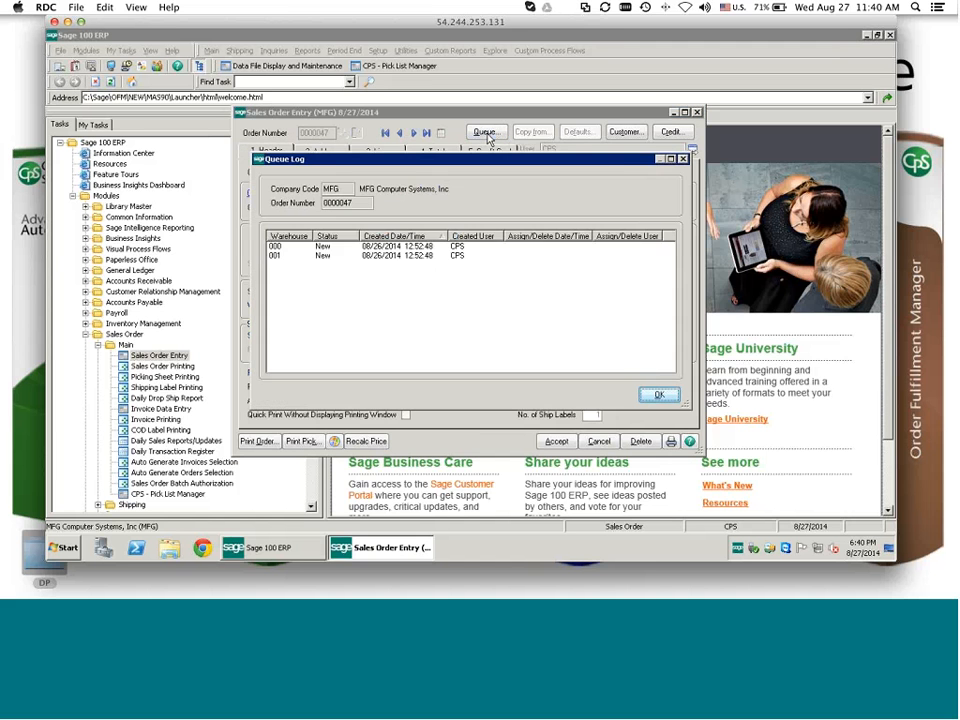
click(684, 159)
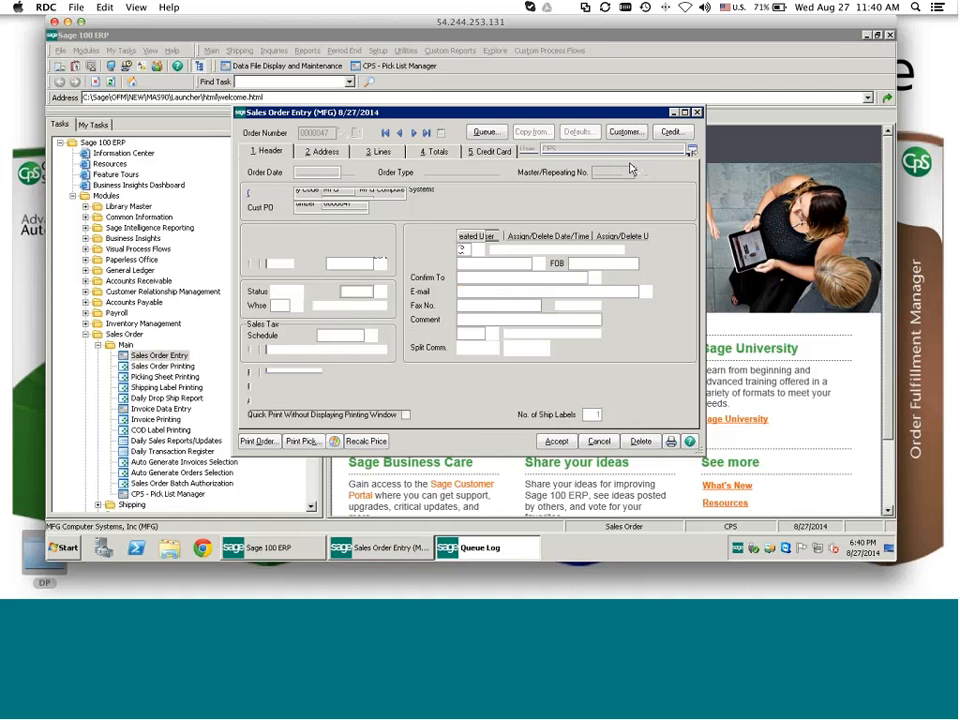
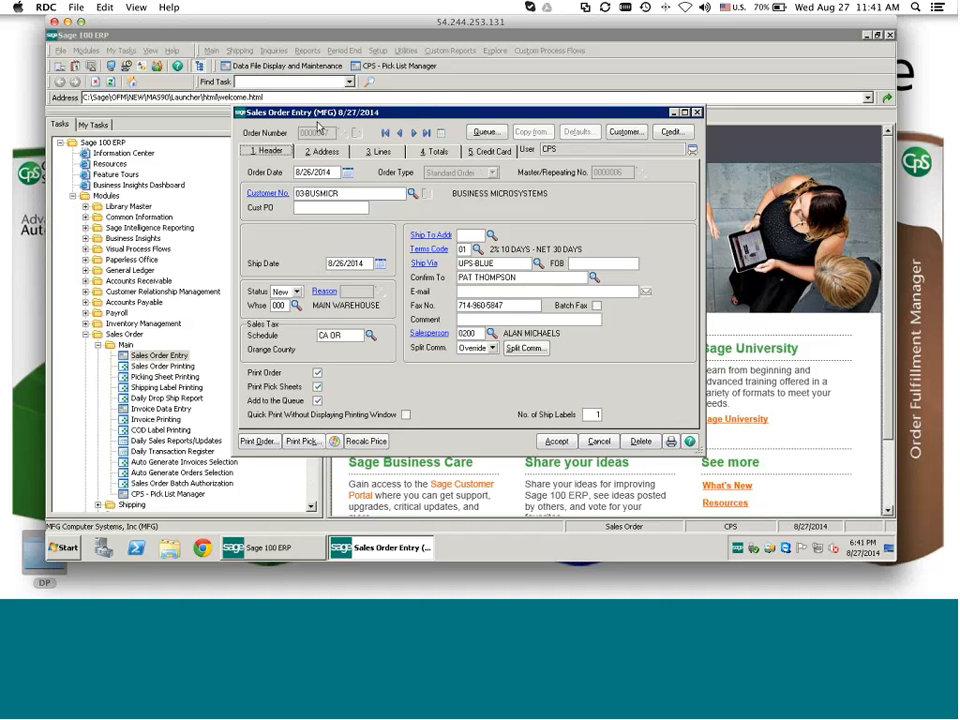
click(486, 133)
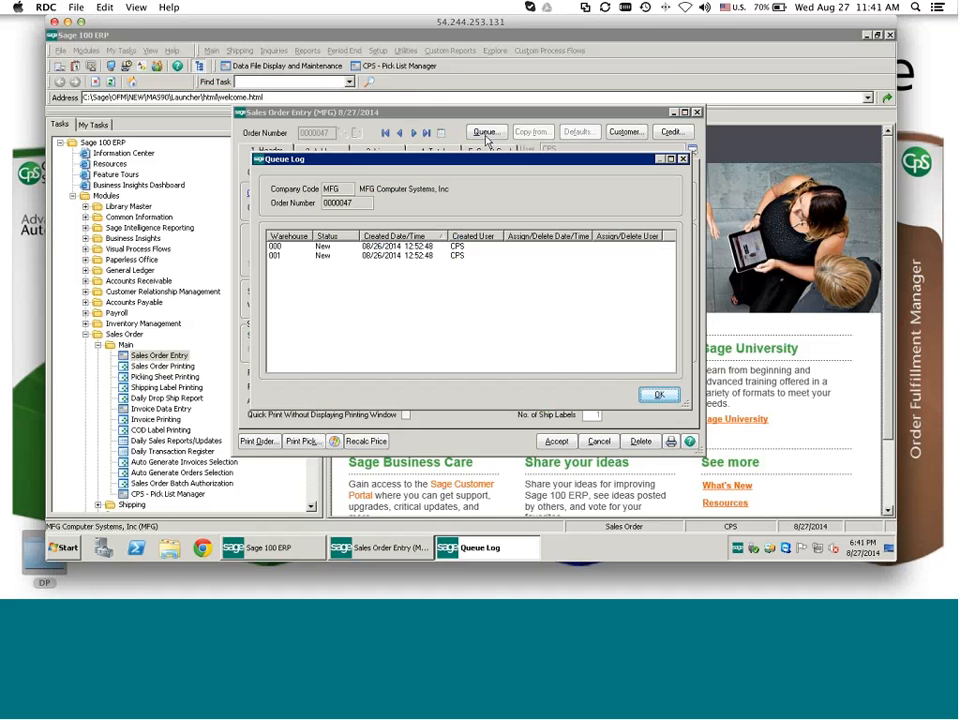
click(289, 248)
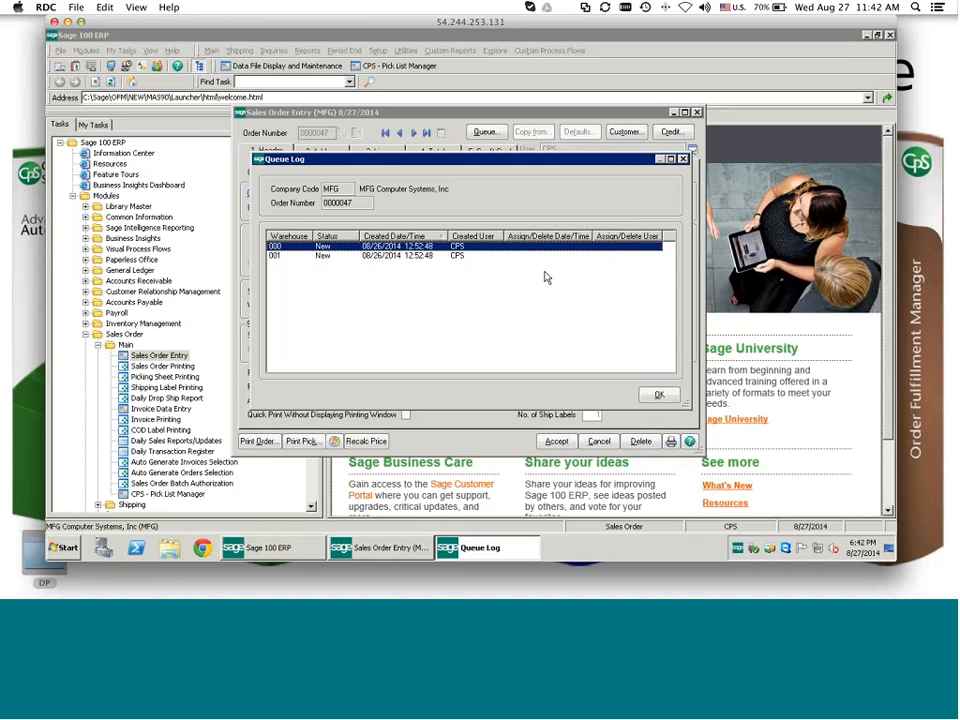
click(683, 159)
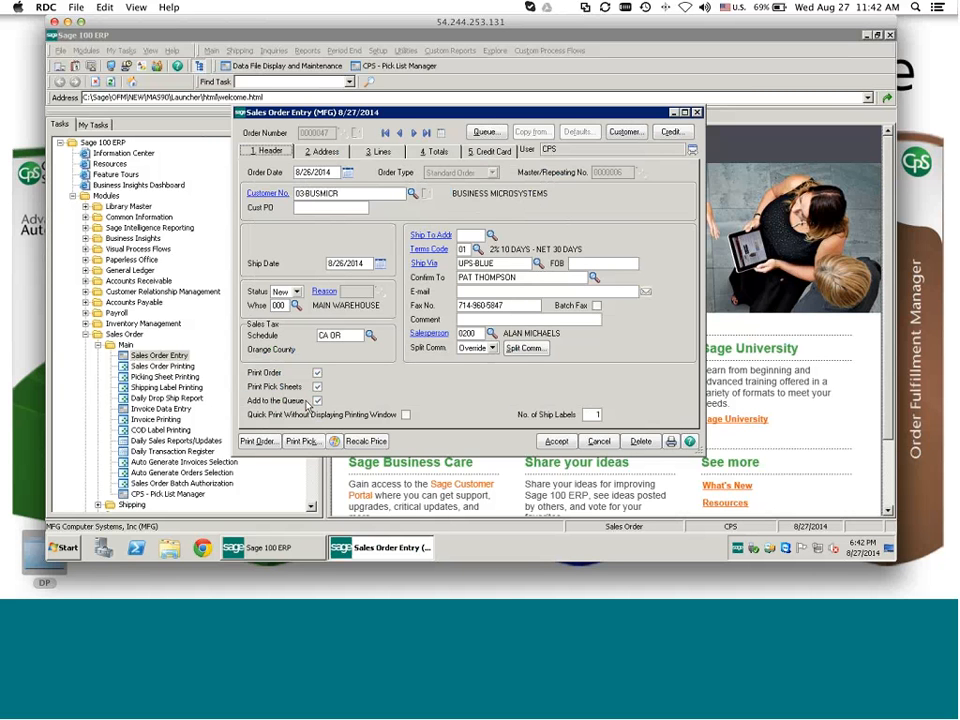
Set the sales order aside, open CPS - Pick List Manager, review its queue and options, and accept the options.
click(673, 113)
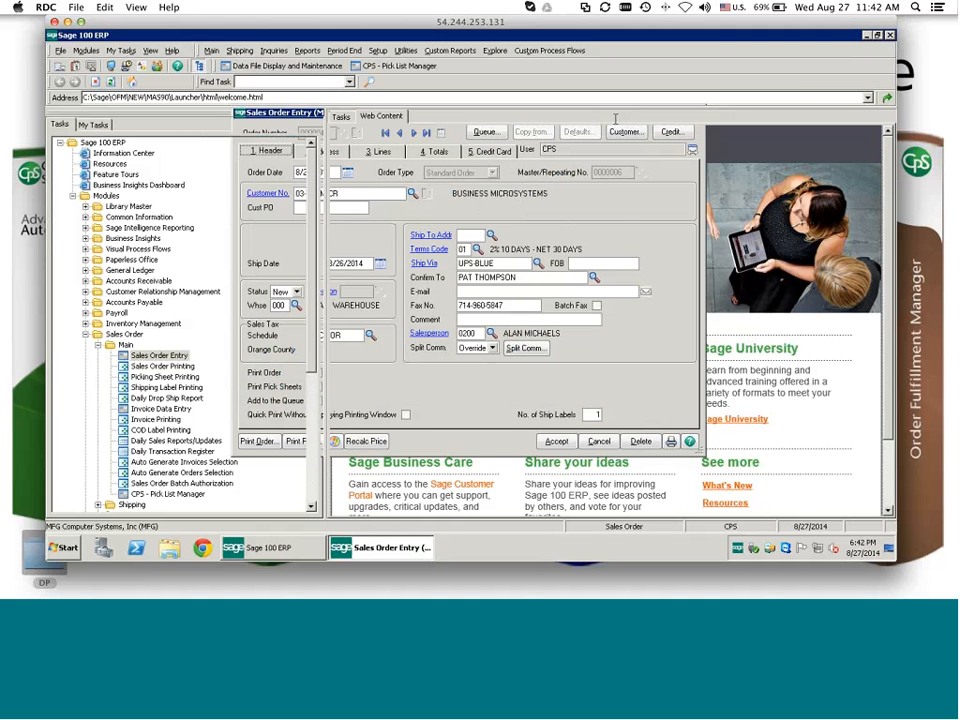
click(170, 495)
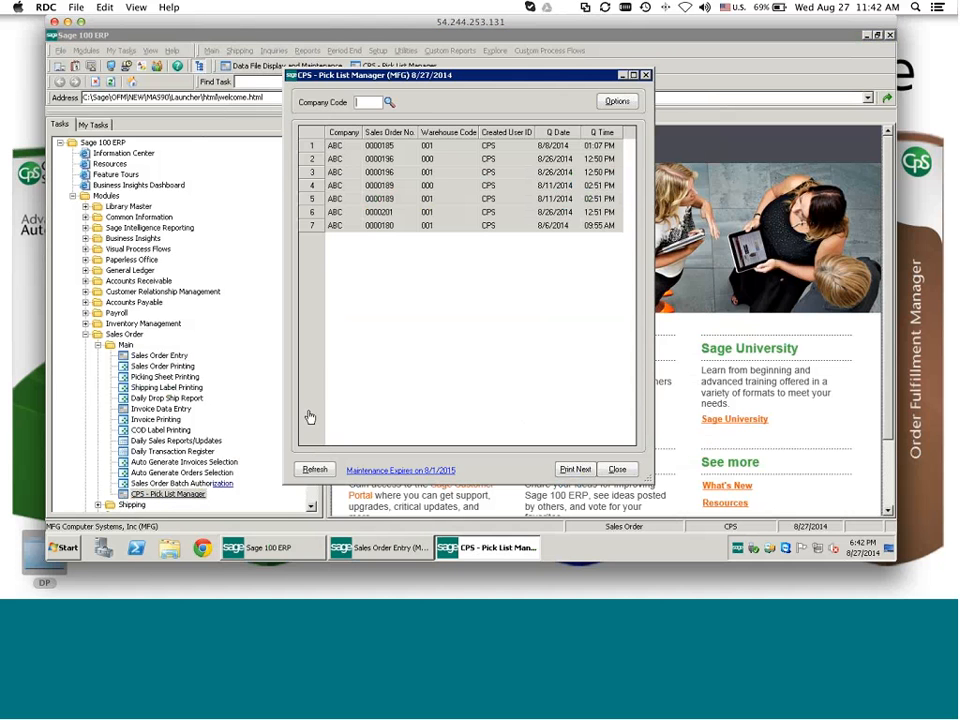
drag(540, 80, 527, 93)
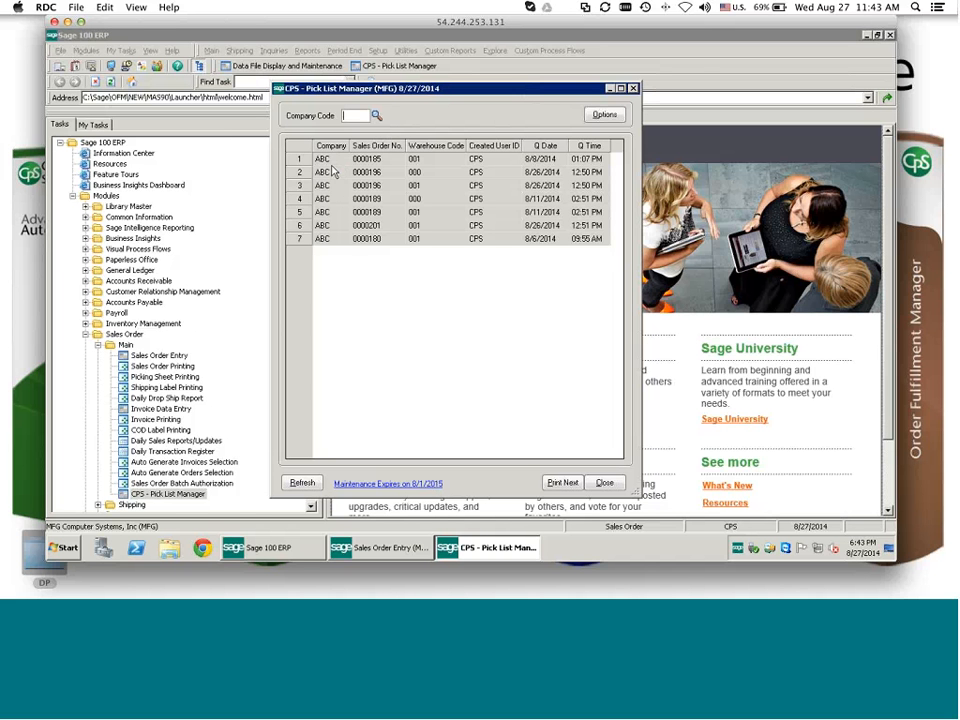
click(612, 117)
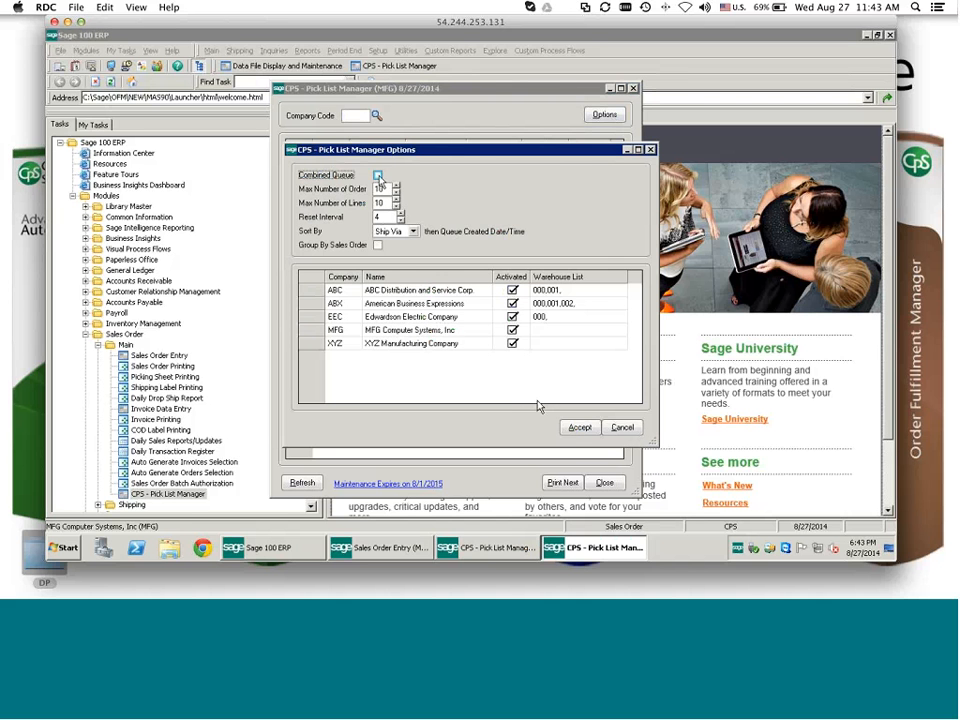
click(577, 430)
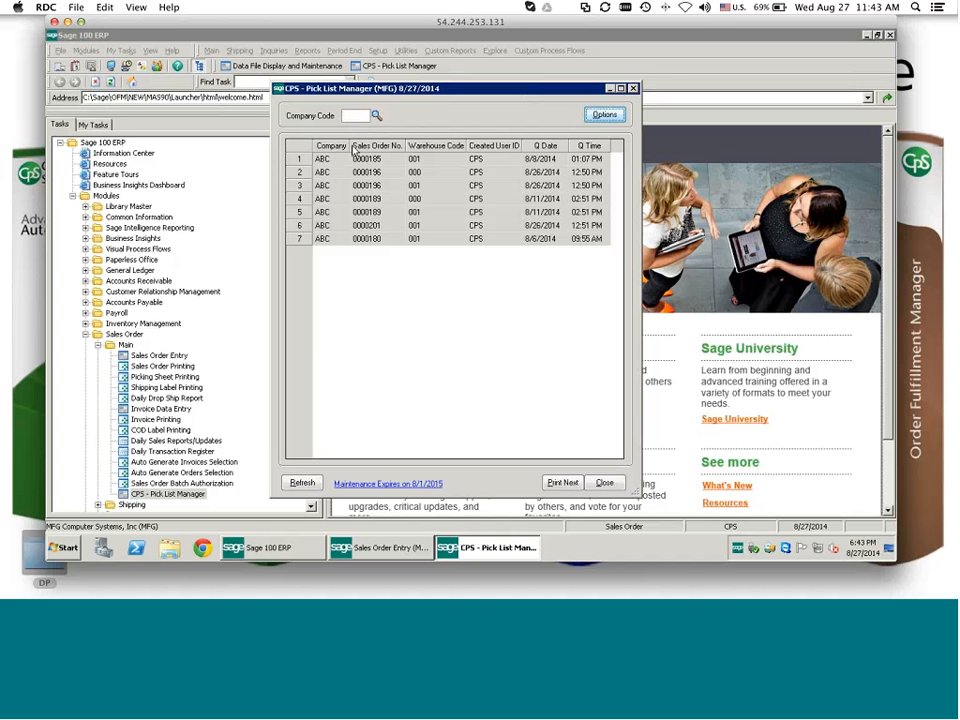
Open the Pick List Manager options and examine the order and line limits and the Sort By choices.
click(606, 116)
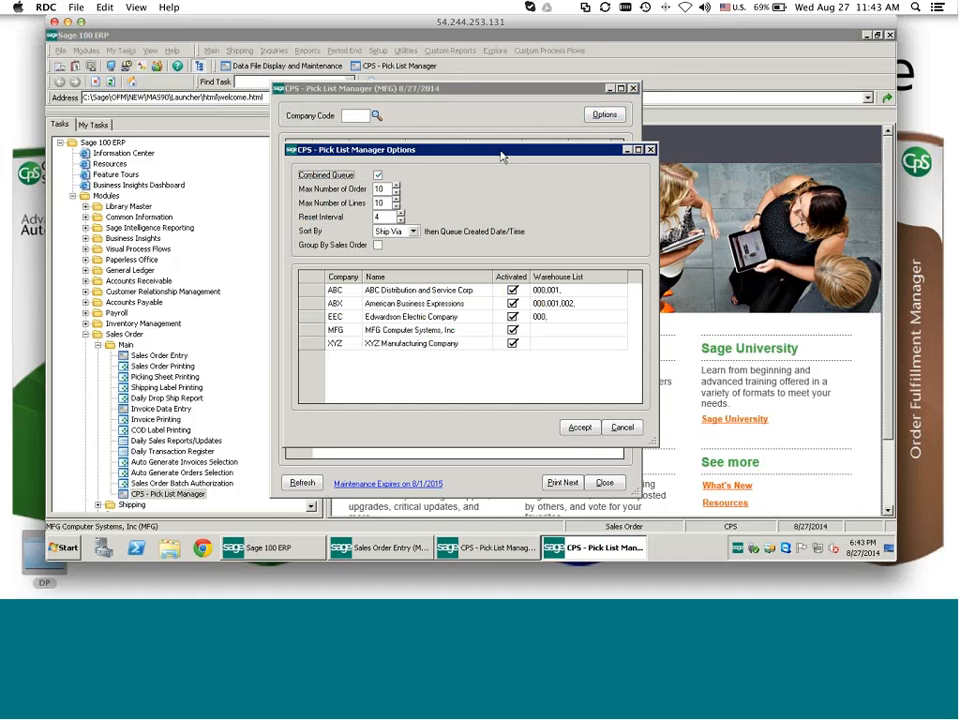
drag(483, 151, 465, 190)
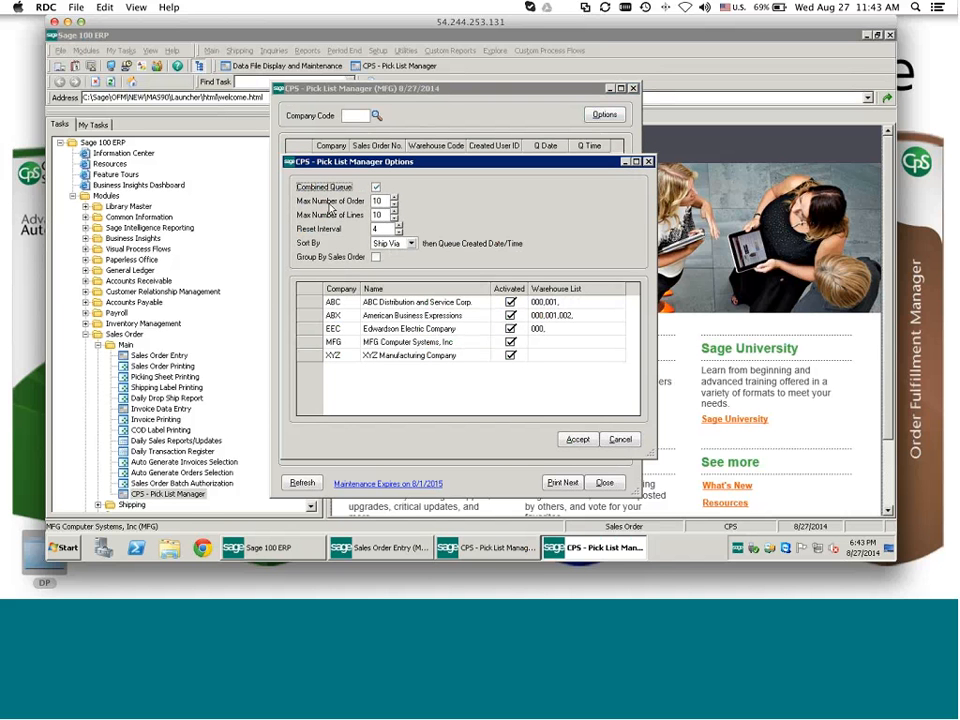
click(377, 201)
click(385, 214)
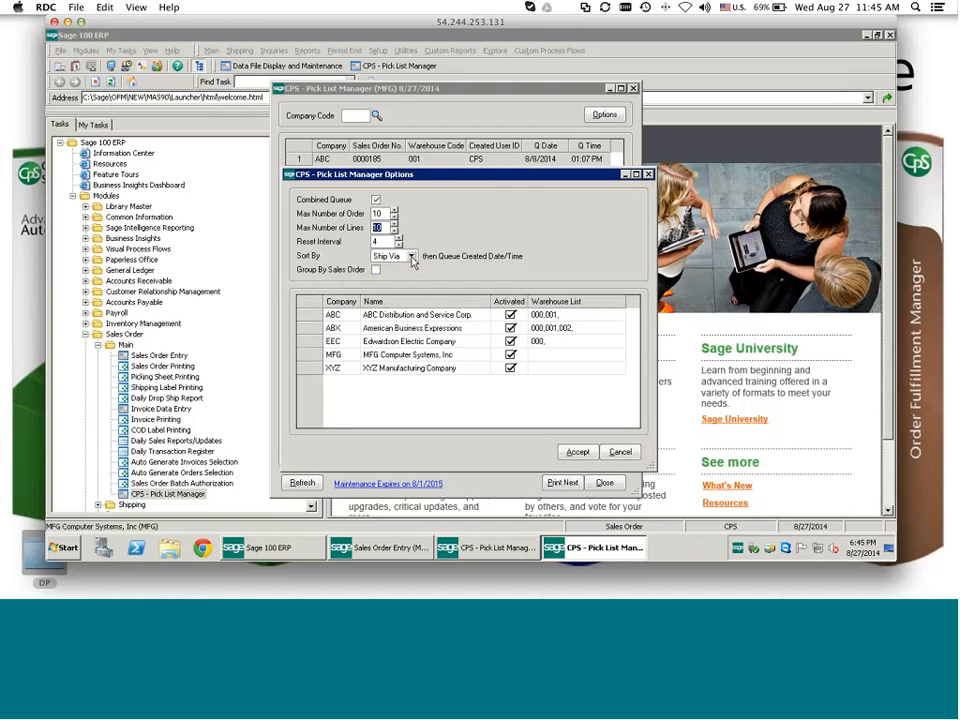
click(410, 257)
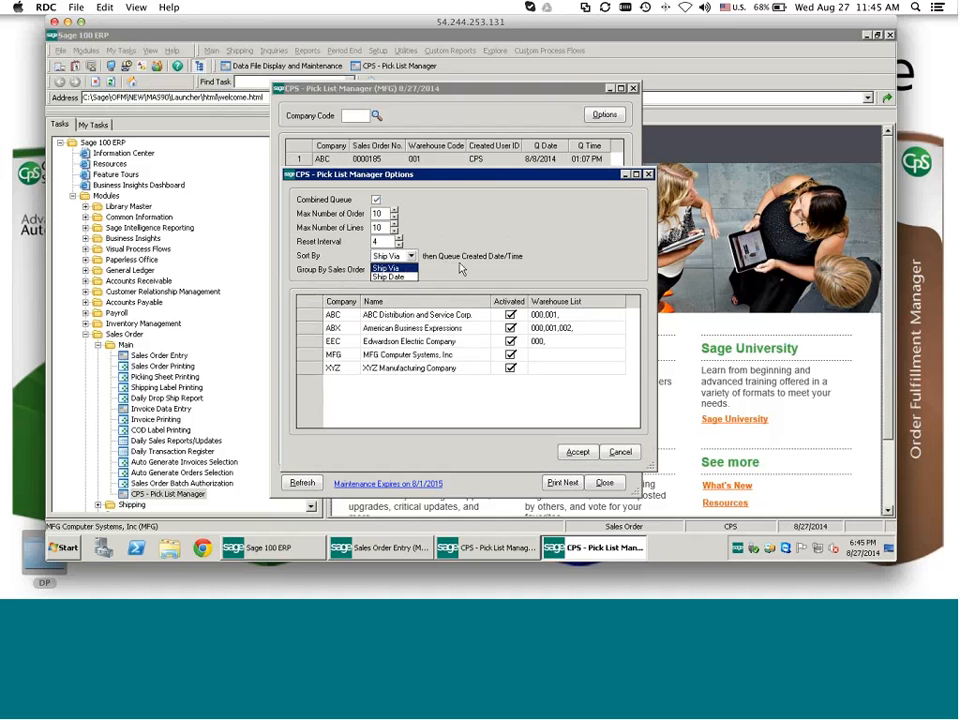
click(411, 256)
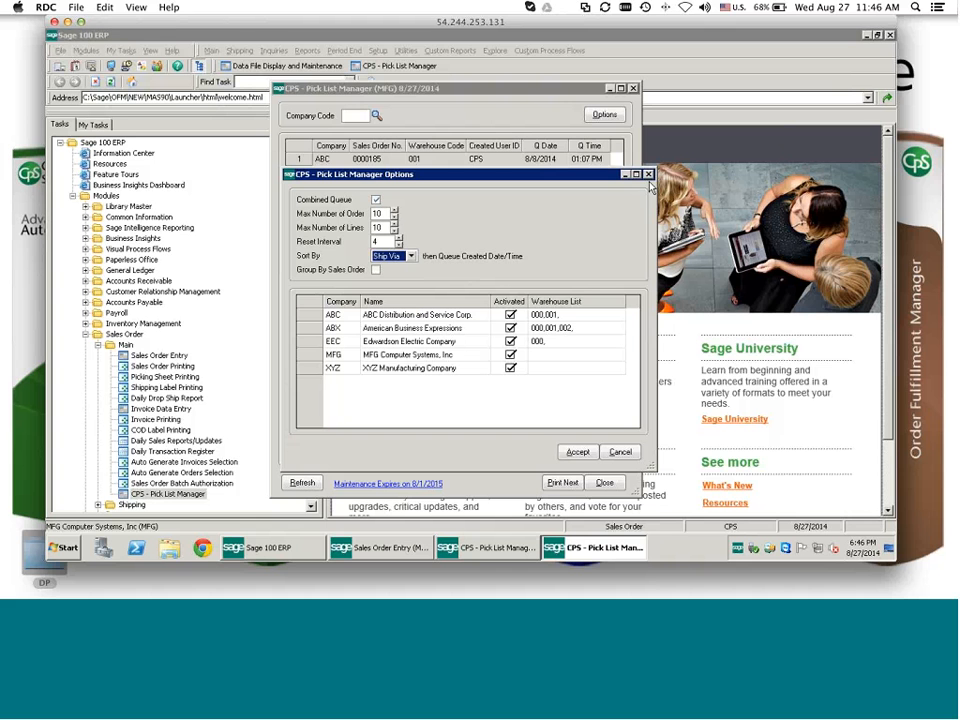
View the warehouse selection for company ABC, and close it and the Pick List Manager options without saving.
drag(540, 178, 497, 95)
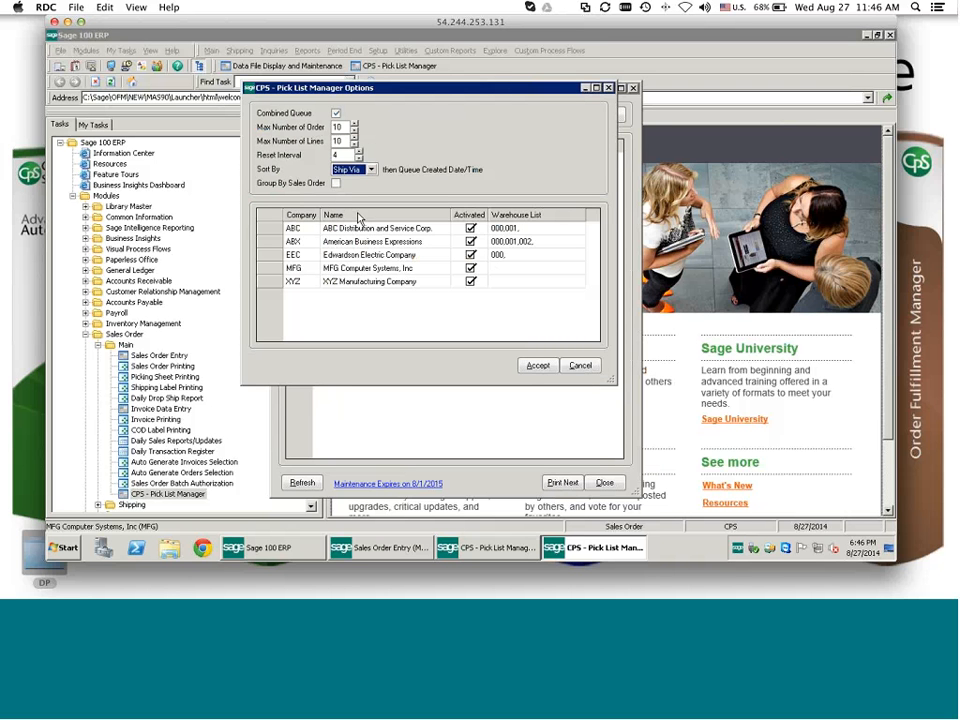
click(555, 231)
click(578, 230)
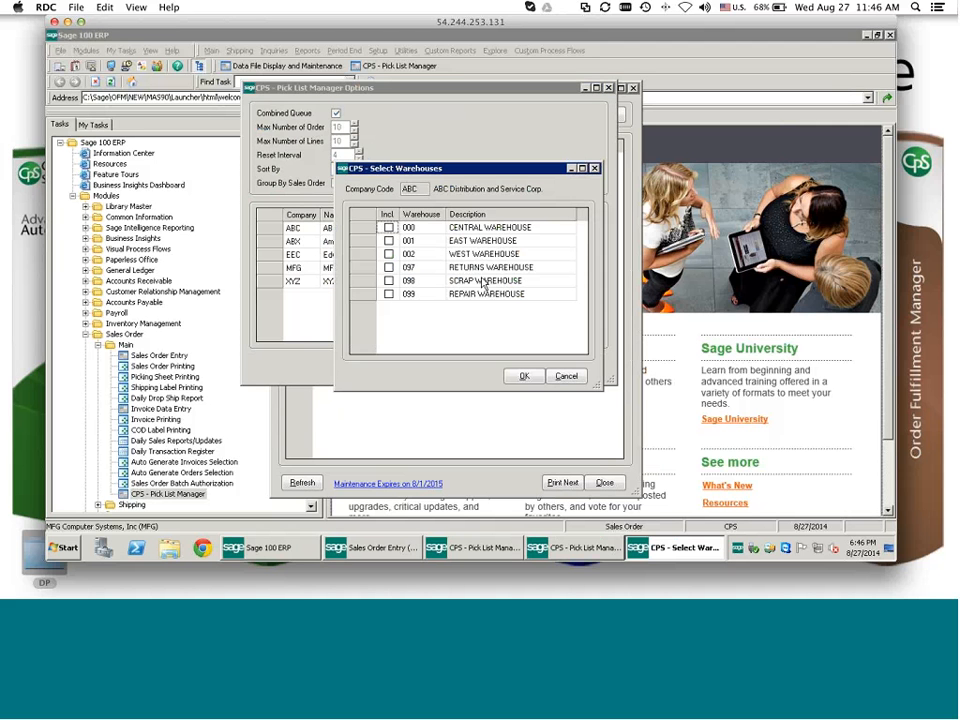
click(569, 378)
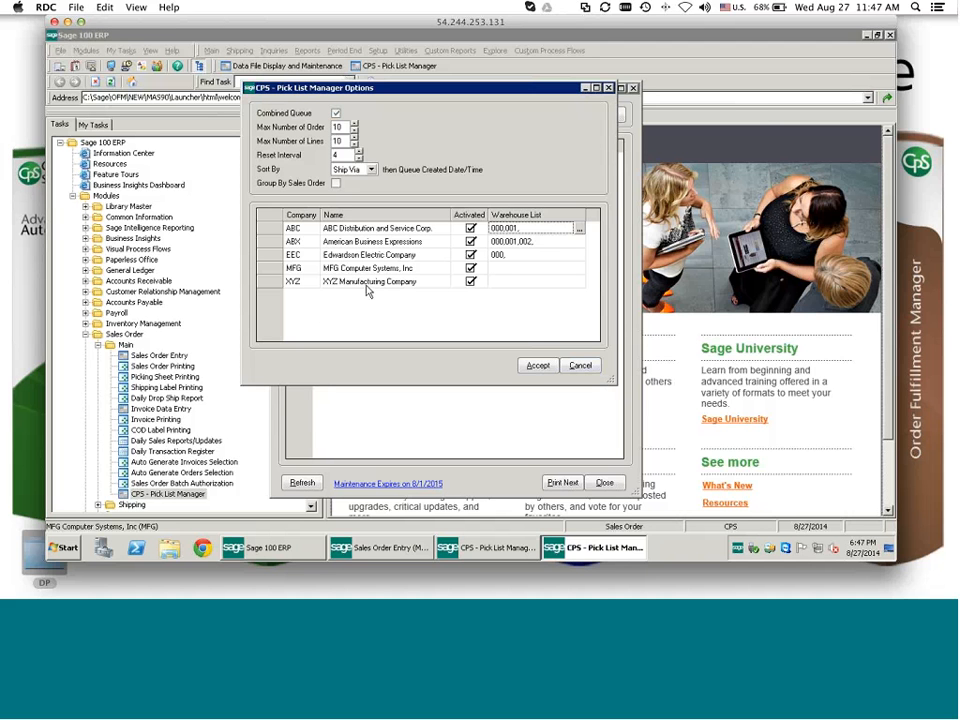
click(580, 366)
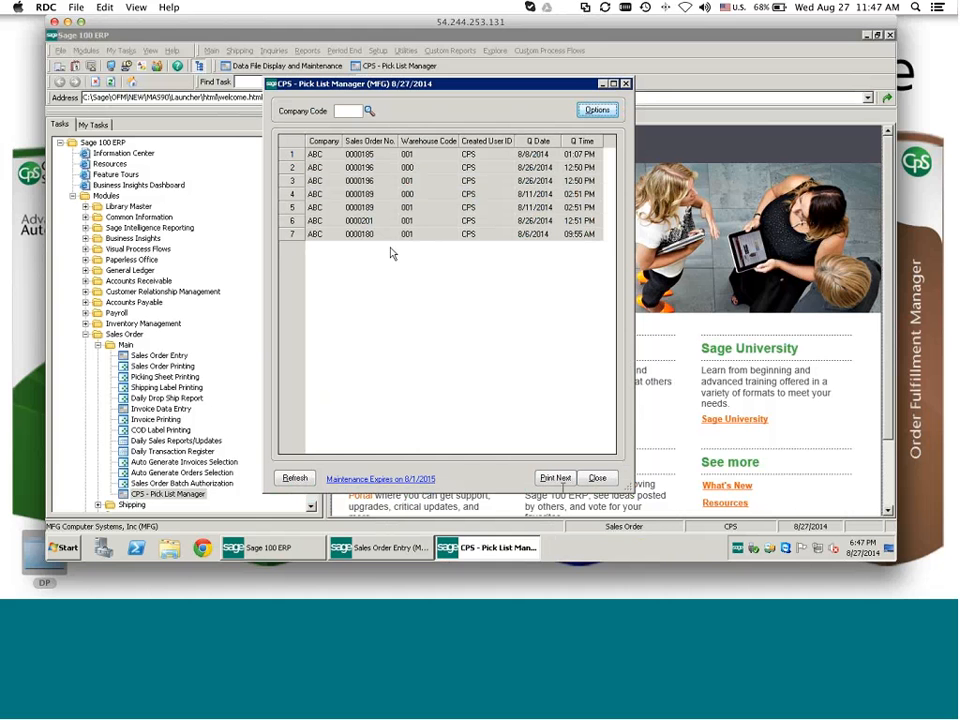
Print the next pick list from the queue for user logon AG.
click(556, 478)
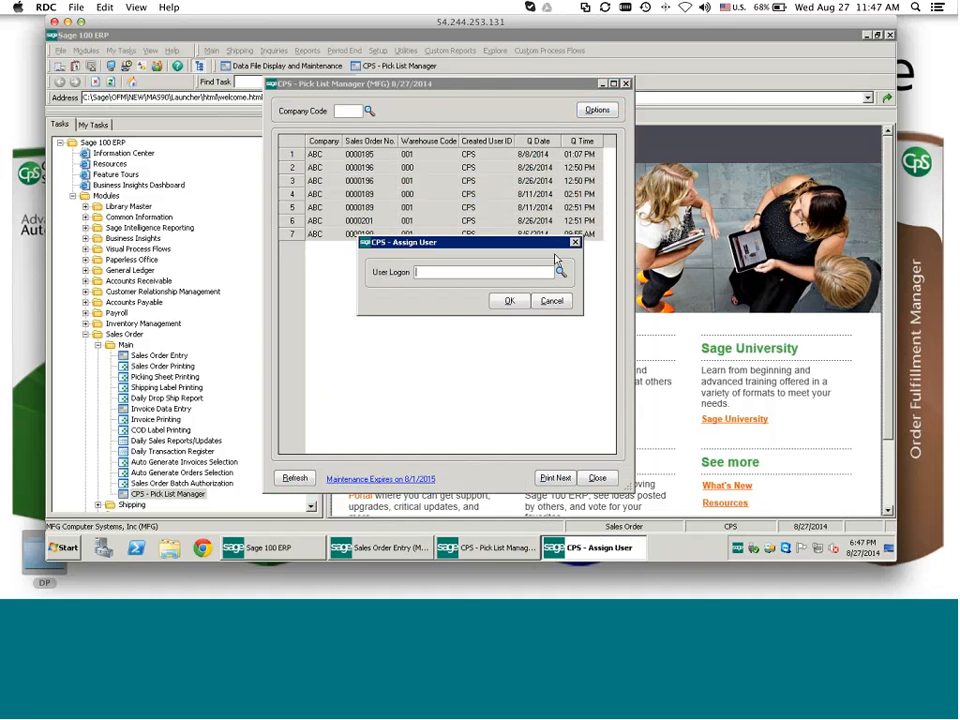
click(561, 273)
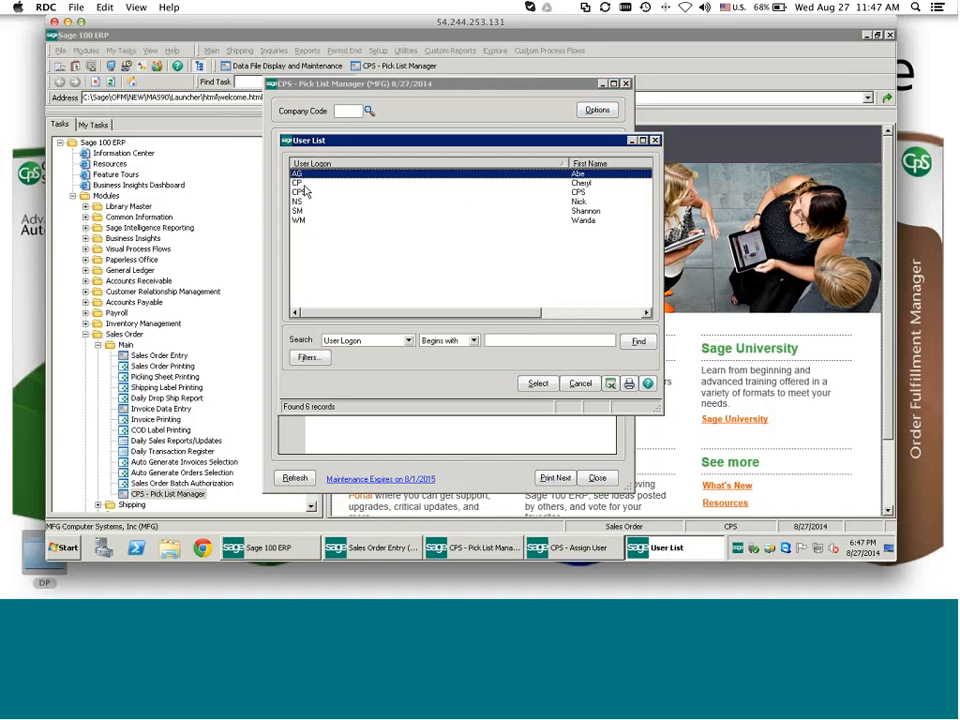
click(299, 184)
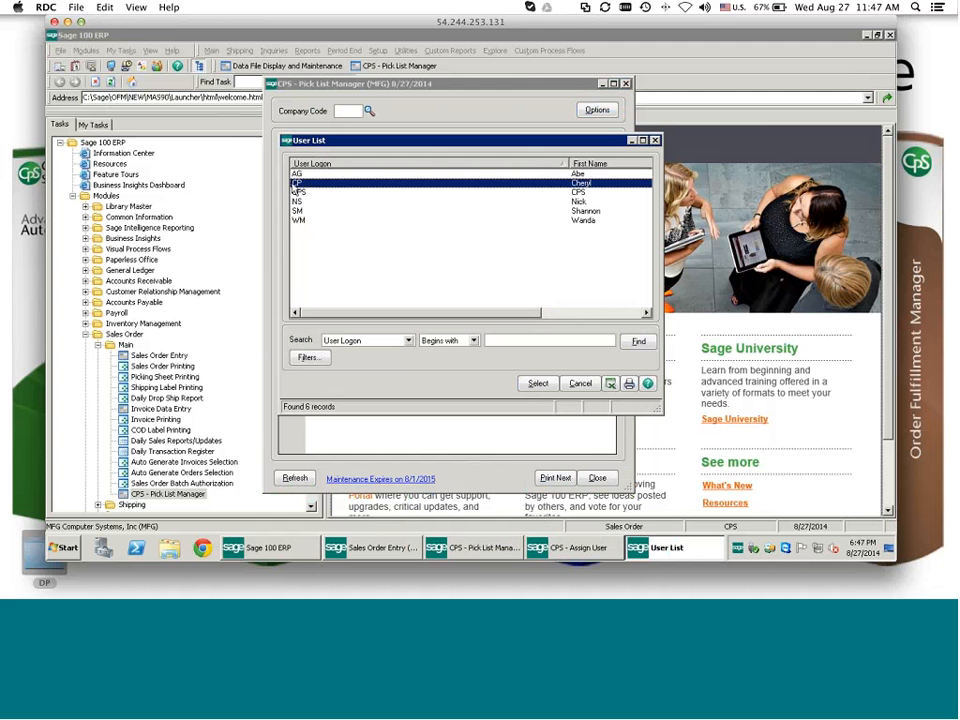
click(300, 174)
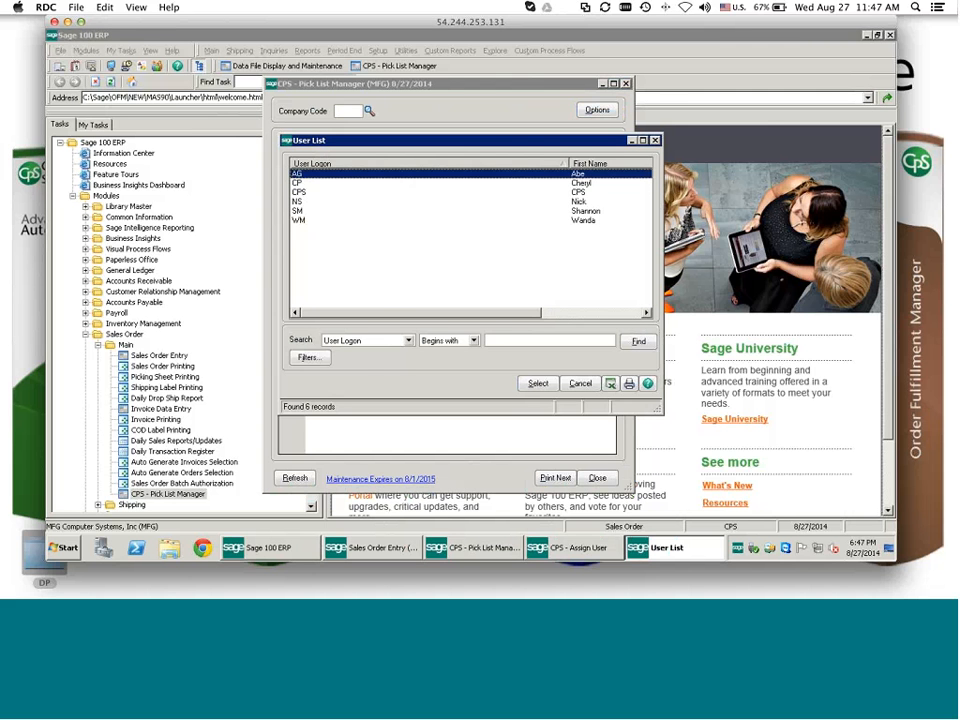
click(538, 383)
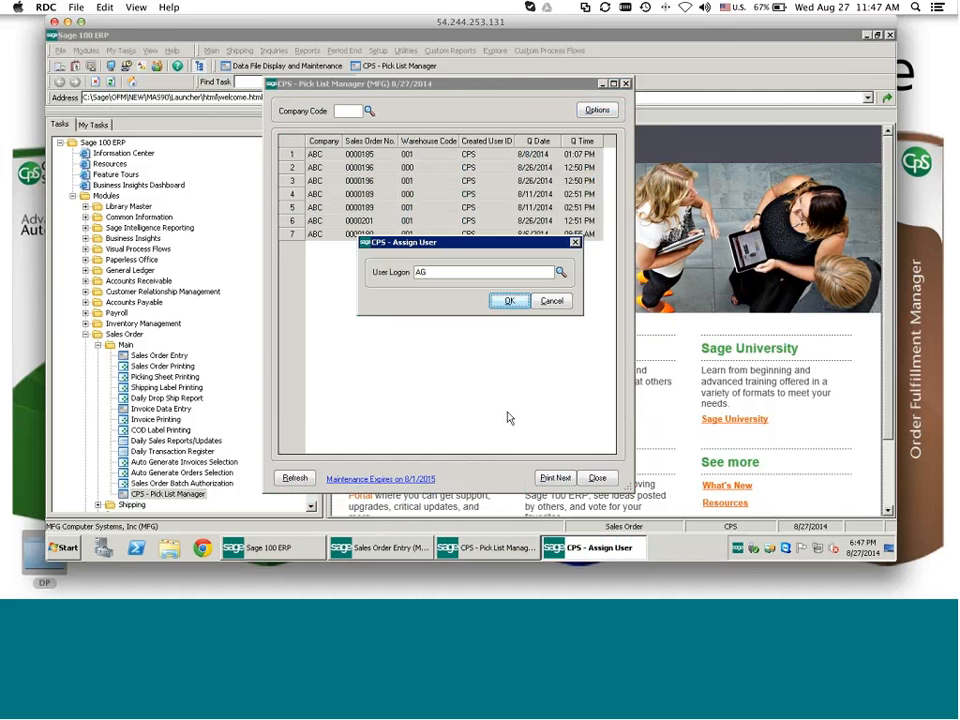
click(510, 303)
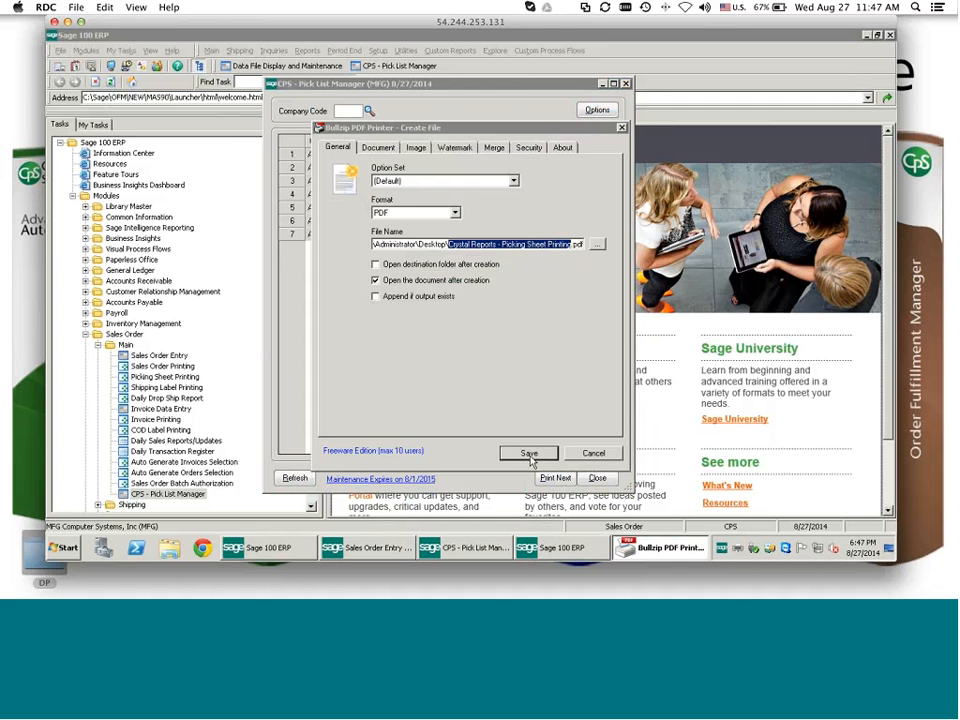
Save the picking sheet as a PDF on the Desktop and assign the printed sales order to user AG.
click(529, 455)
click(521, 343)
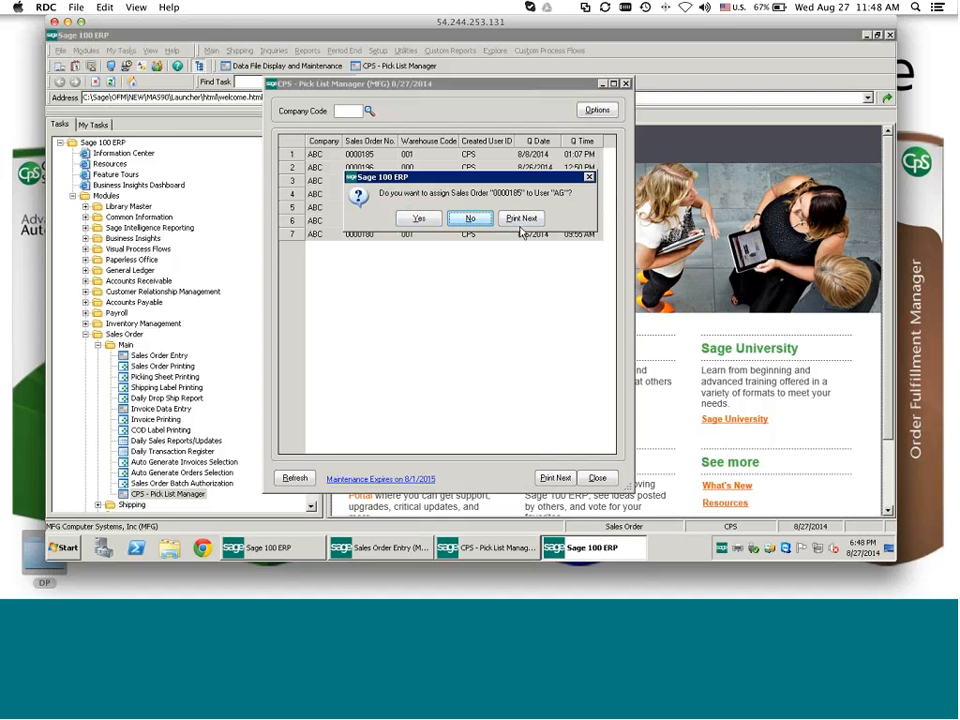
click(419, 219)
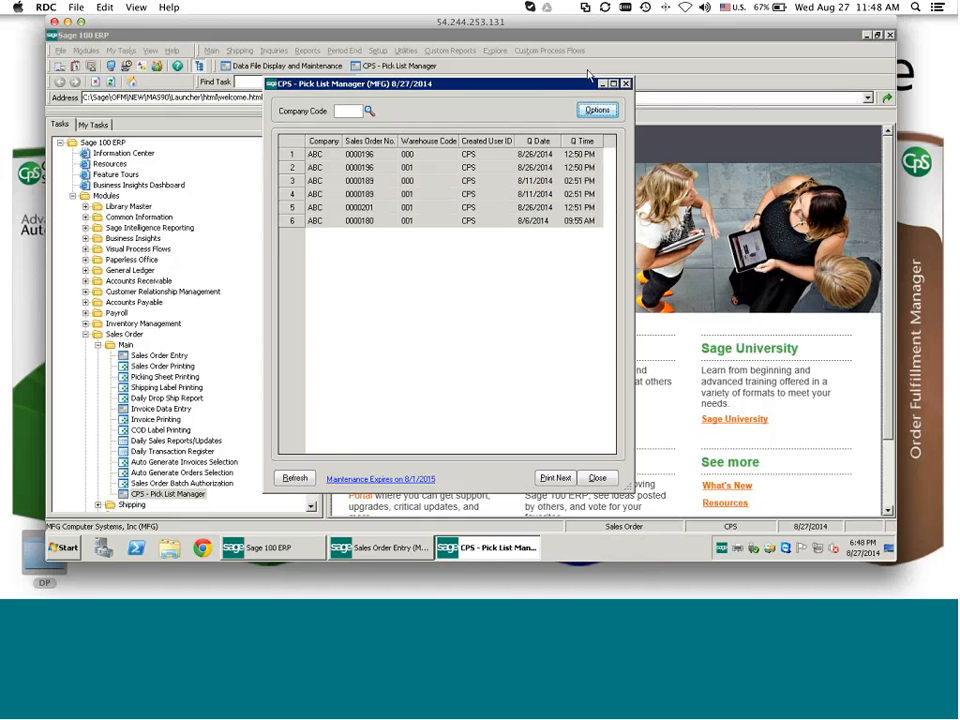
click(391, 553)
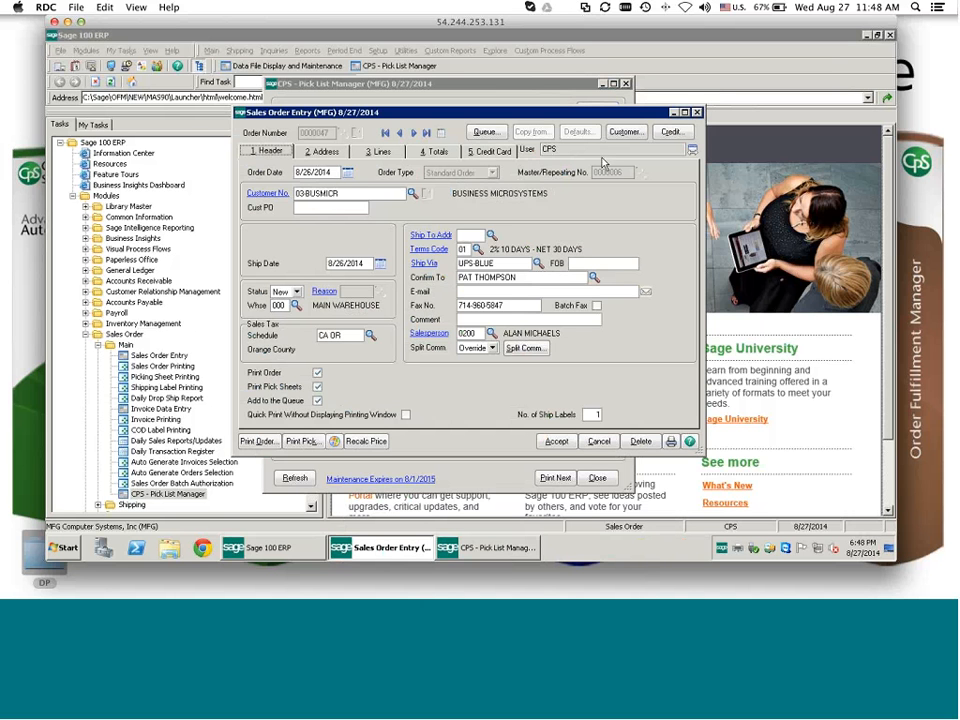
click(599, 441)
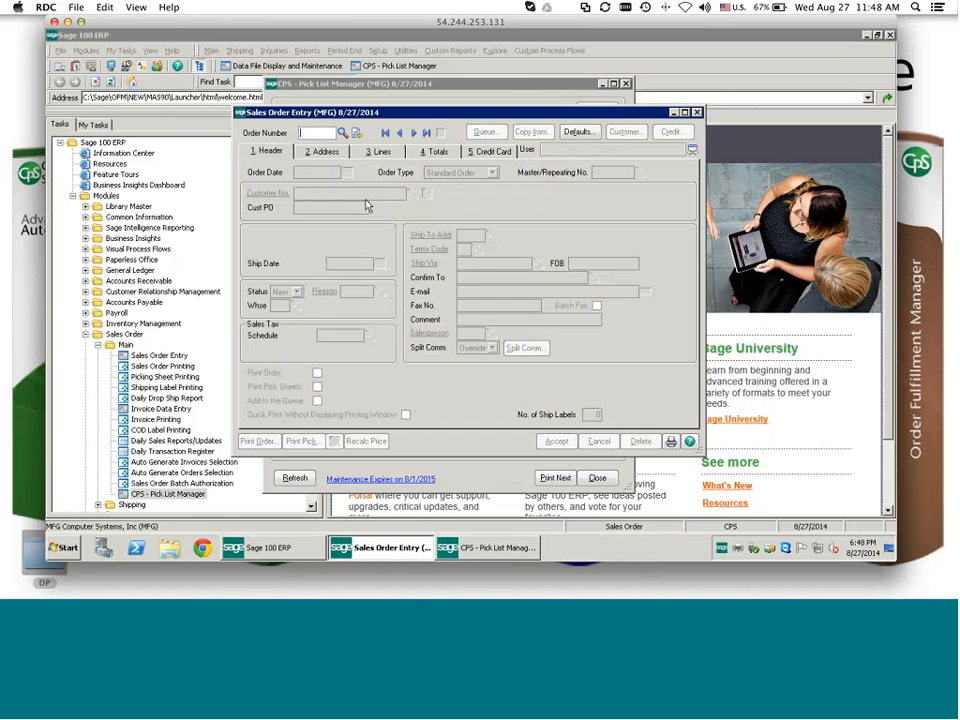
text(185)
key(Tab)
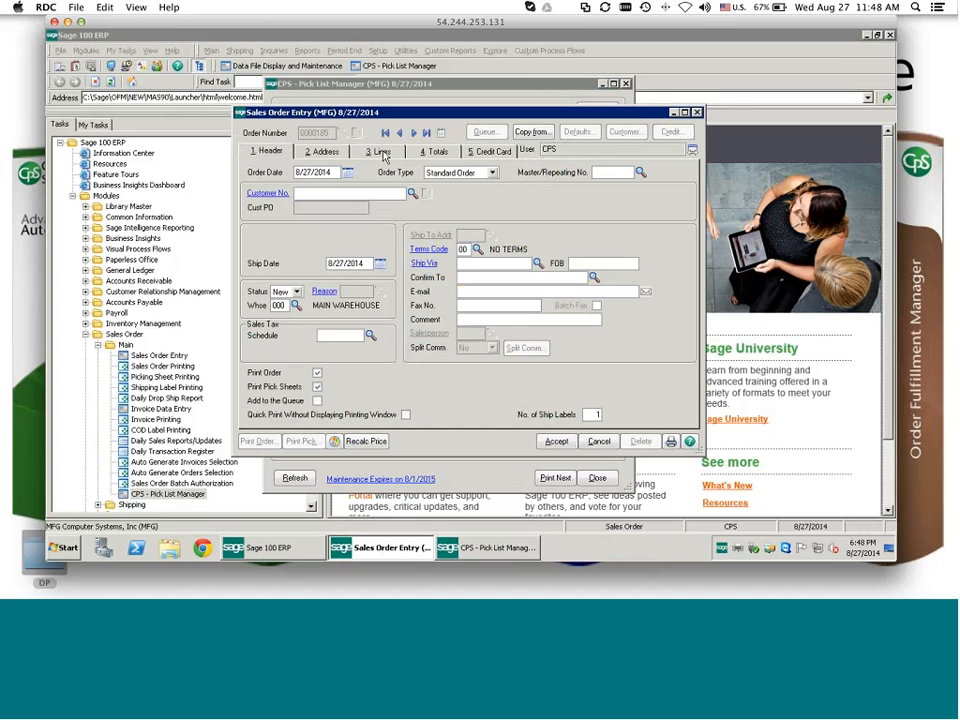
click(598, 441)
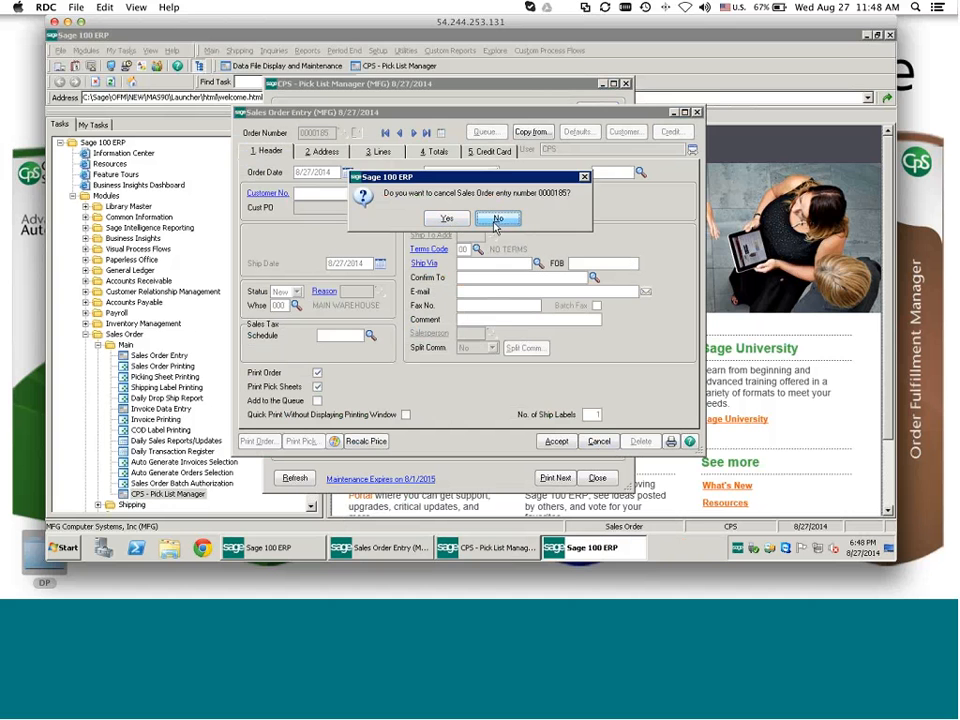
click(496, 220)
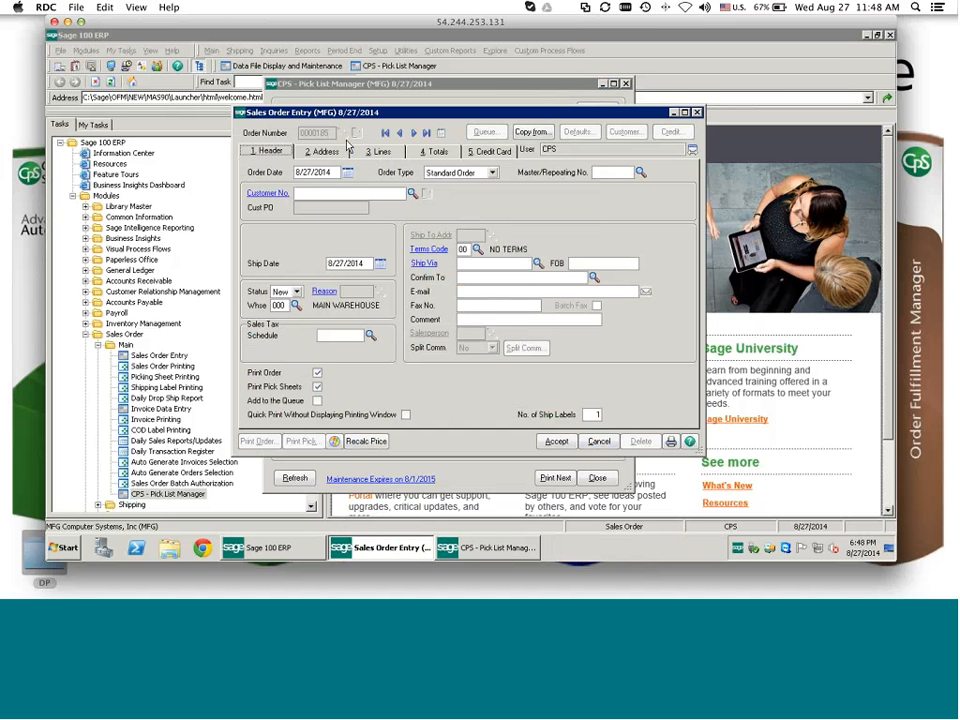
click(698, 113)
click(471, 219)
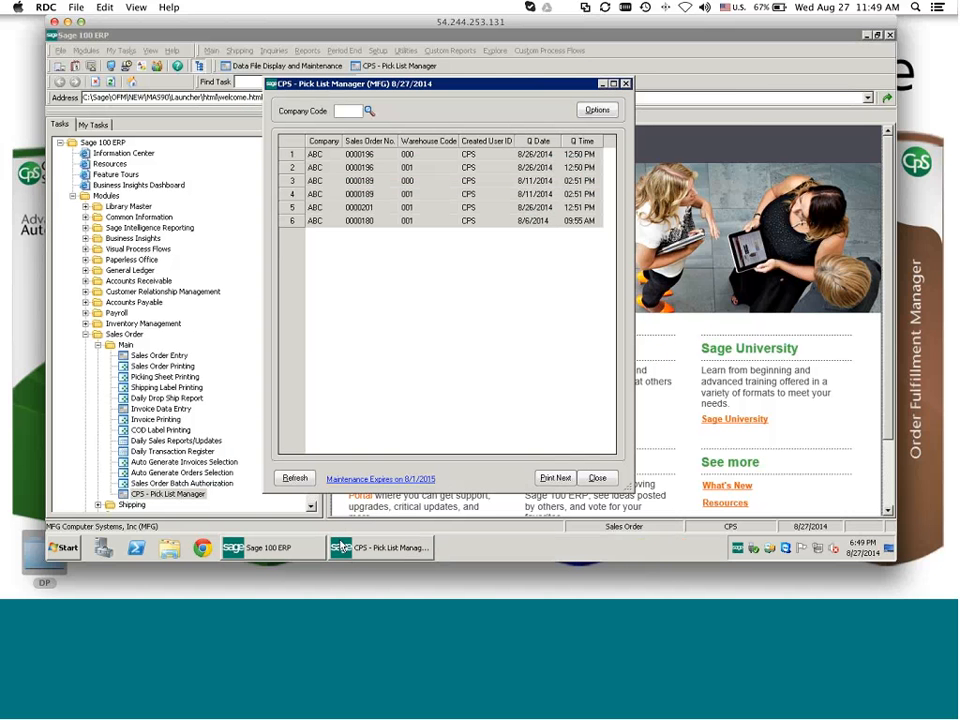
click(160, 356)
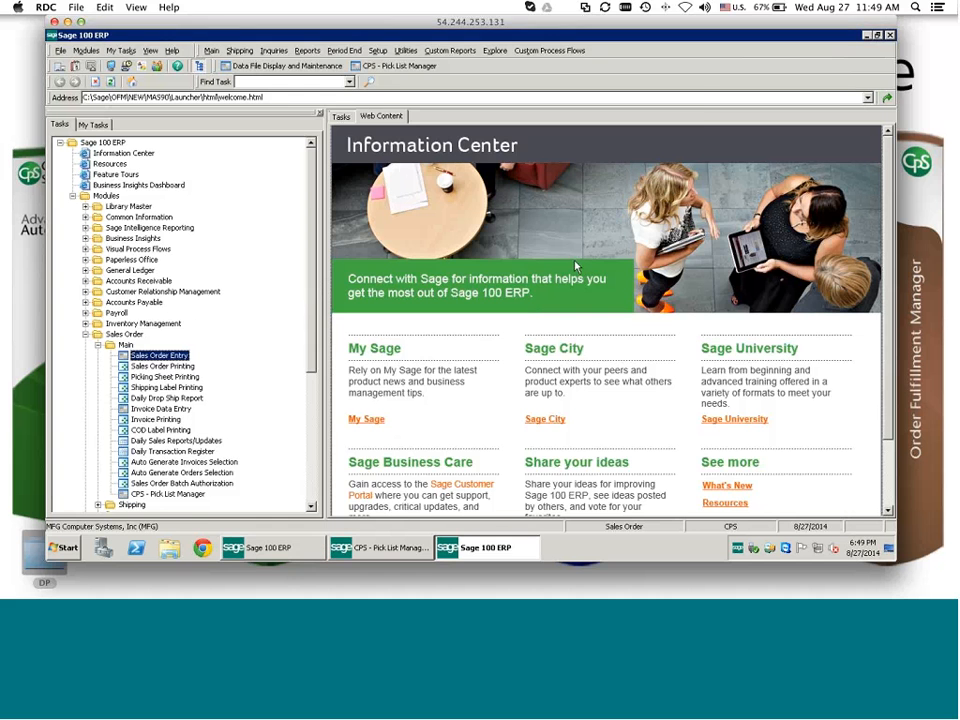
text(185)
key(Tab)
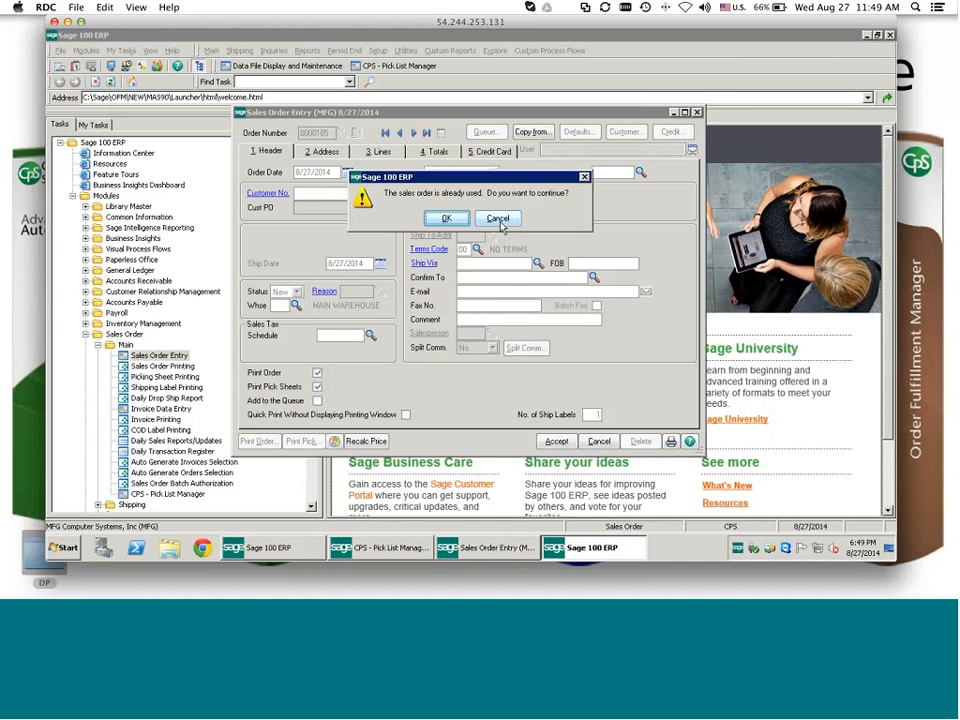
click(450, 219)
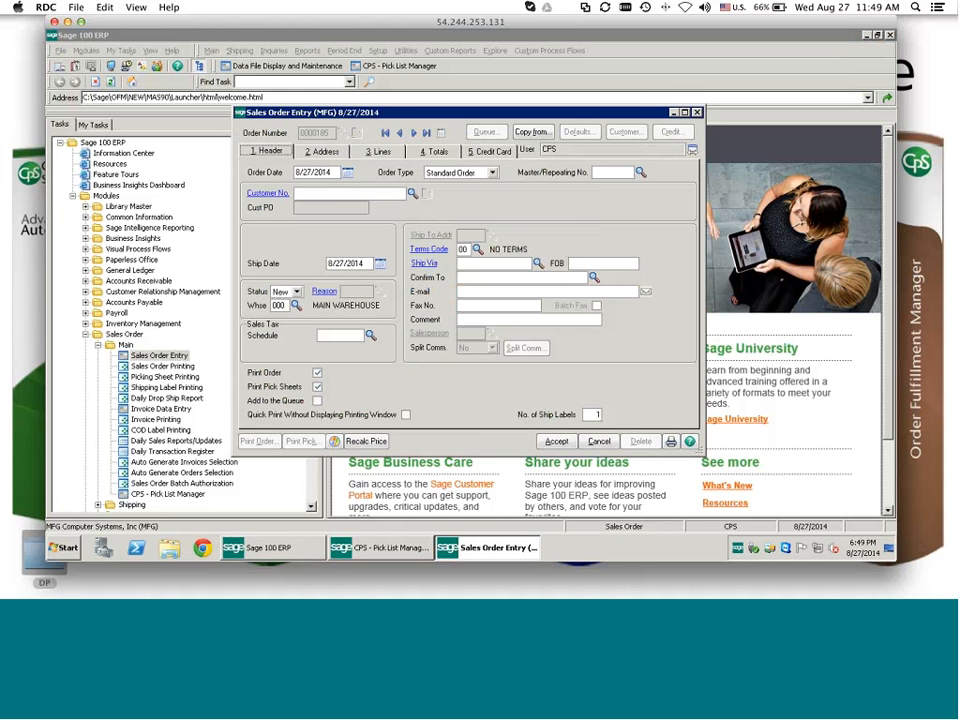
click(601, 444)
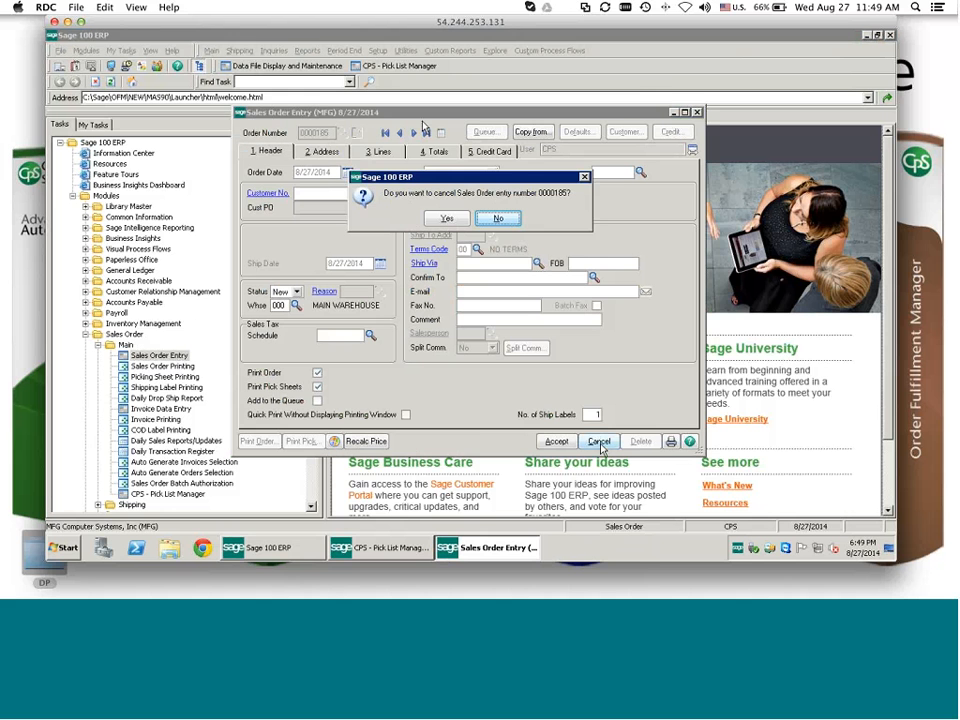
click(443, 217)
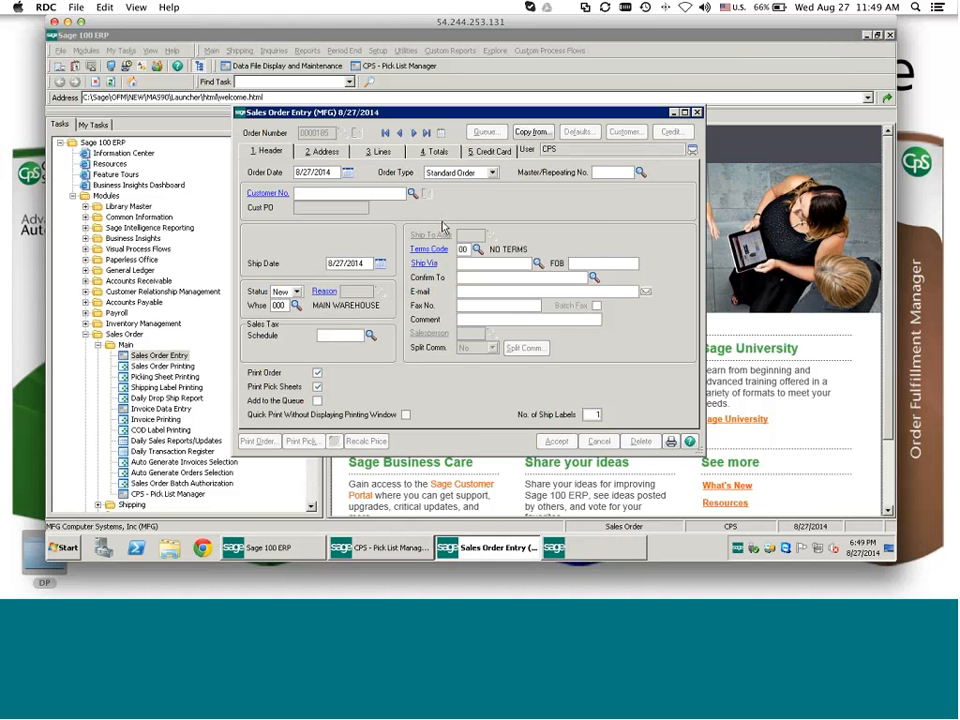
Close the CPS - Pick List Manager and Sales Order Entry windows.
click(697, 112)
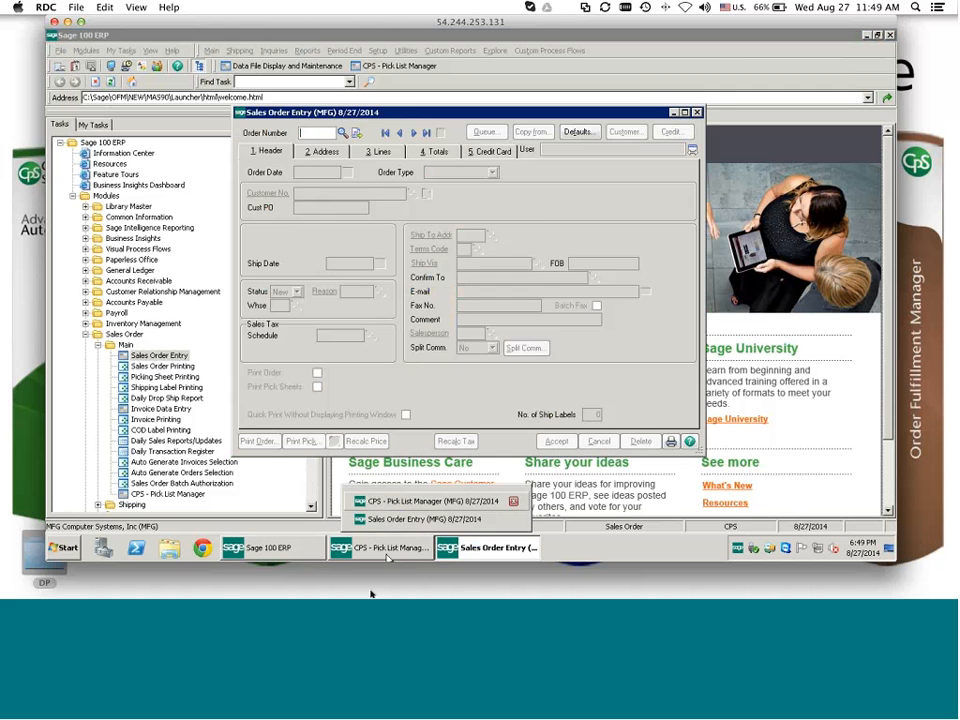
click(420, 501)
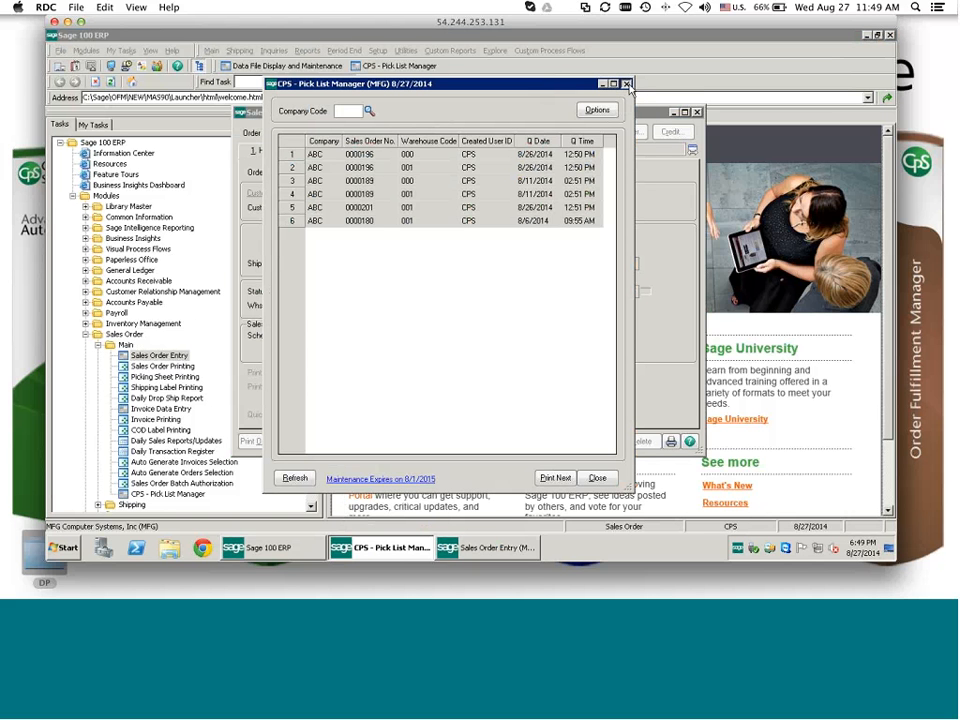
click(626, 84)
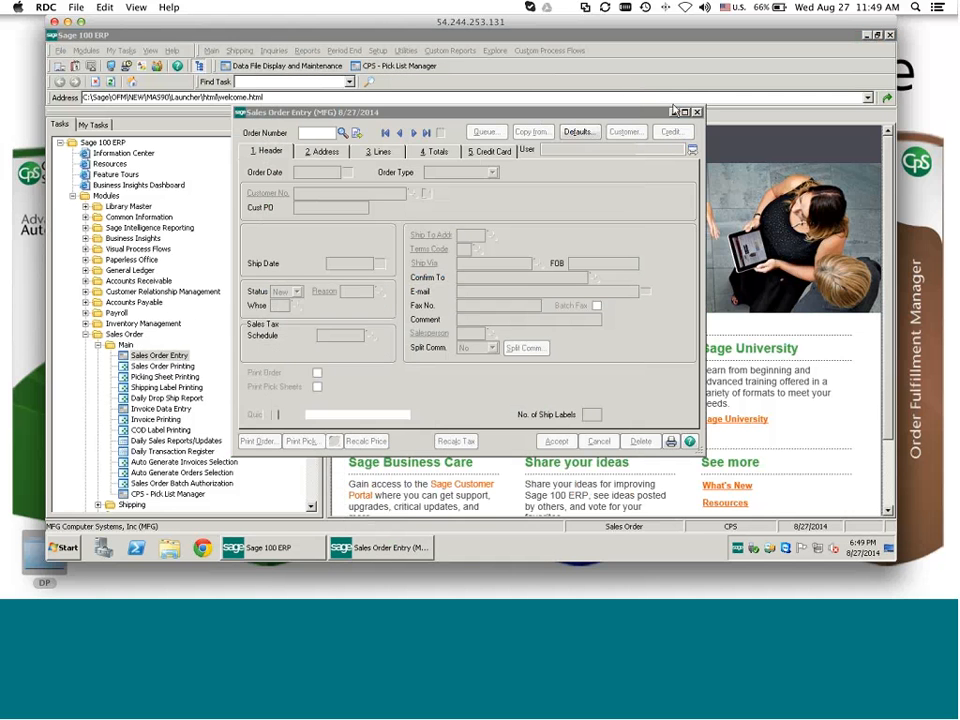
click(697, 113)
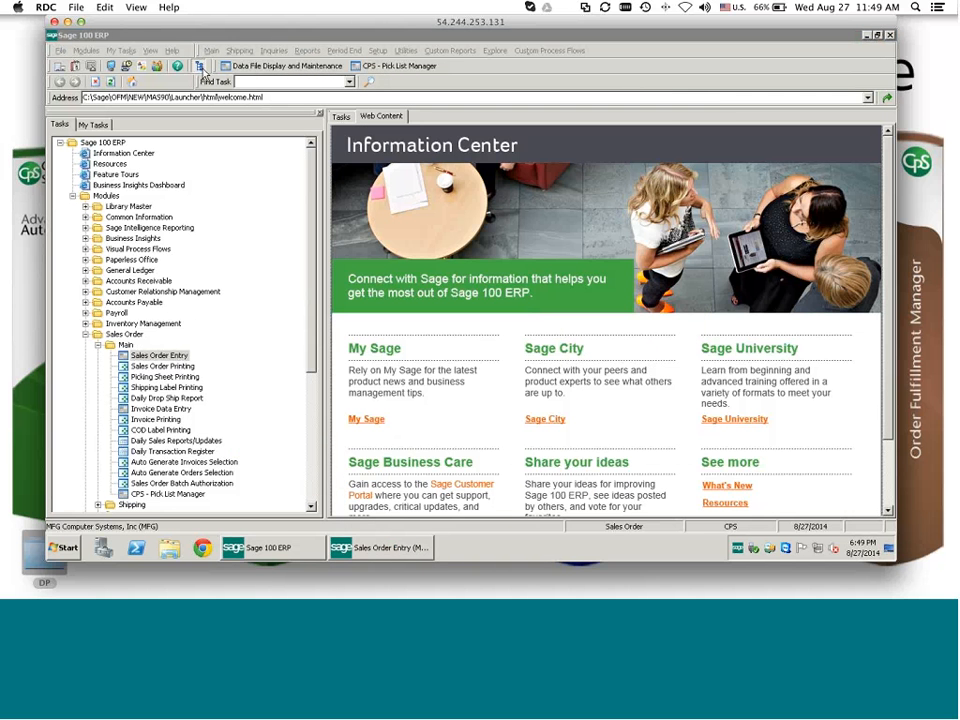
Change the active company to ABC, ABC Distribution and Service Corp.
click(61, 51)
click(90, 68)
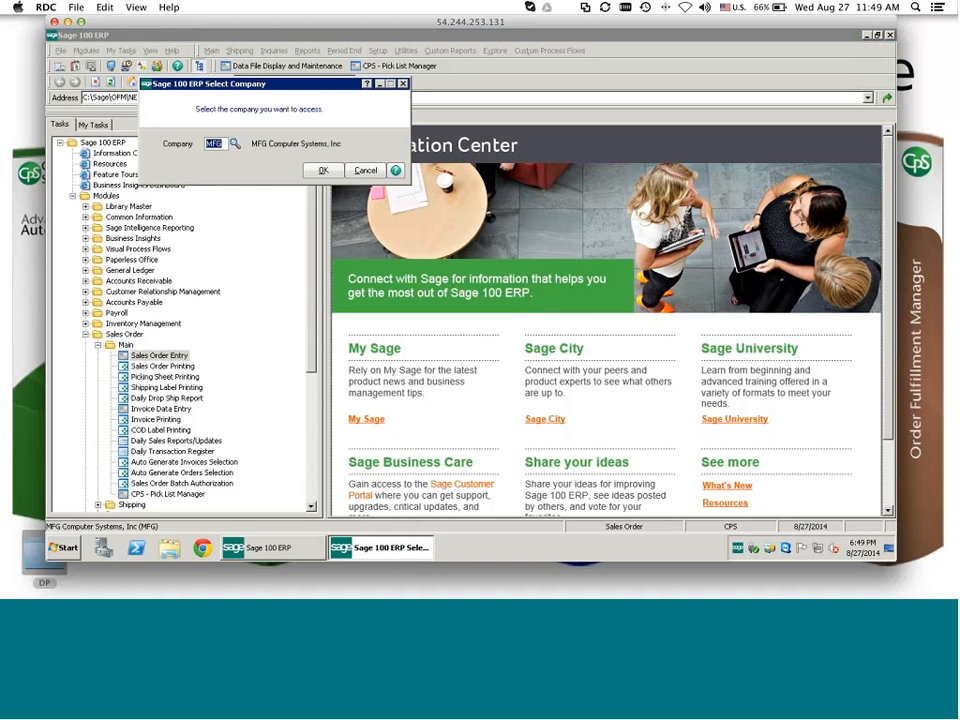
key(F2)
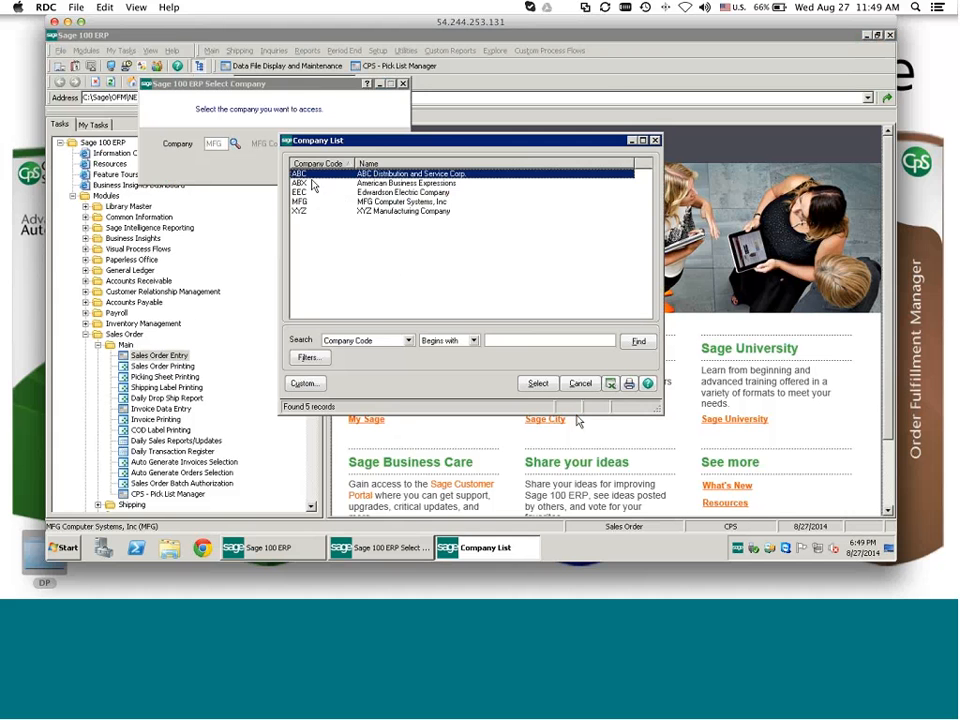
click(538, 384)
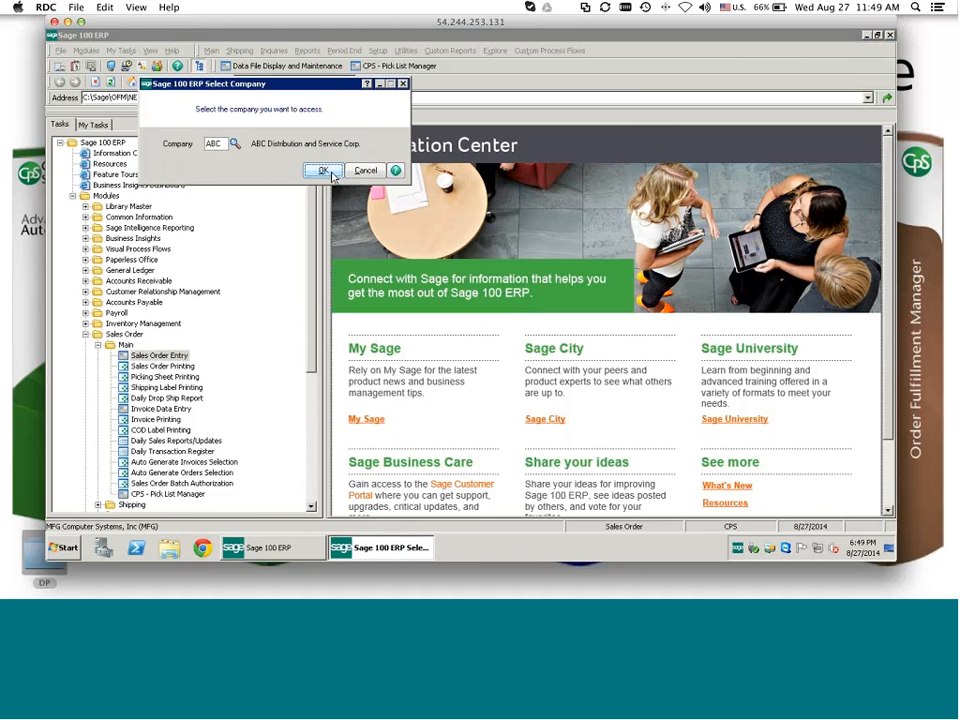
click(319, 170)
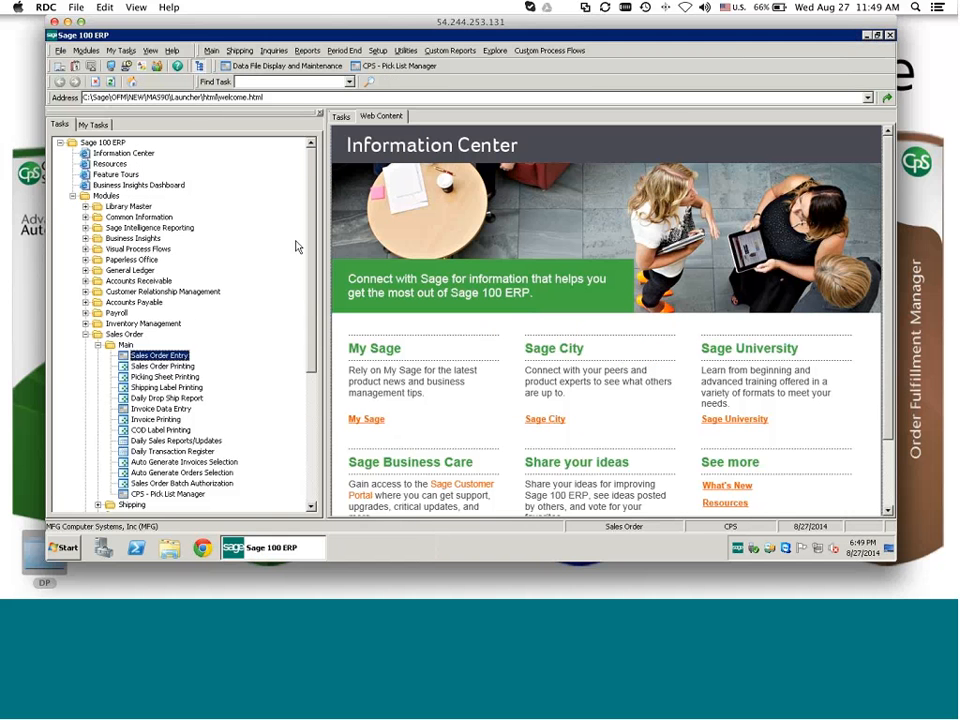
Open the sales order assigned to user AG in Sales Order Entry for company ABC.
double_click(159, 358)
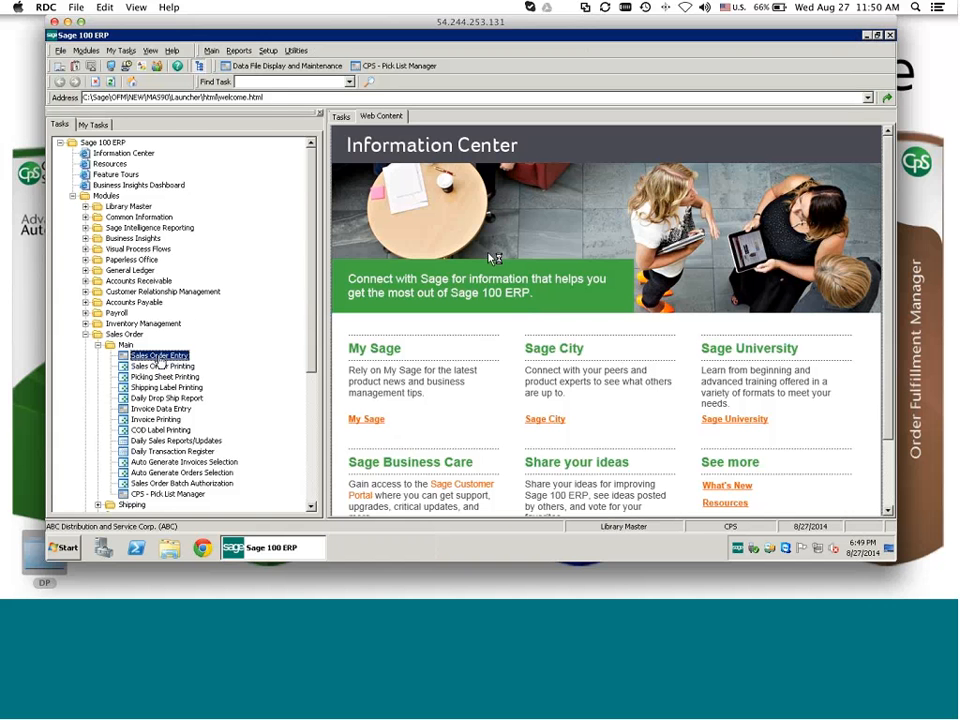
click(345, 170)
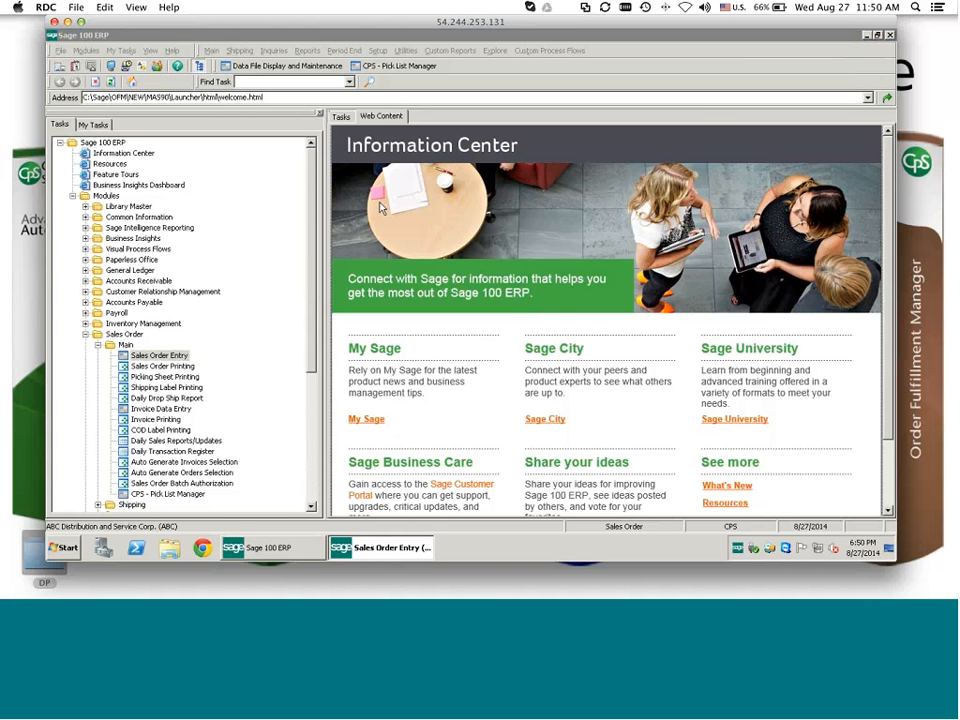
text(185)
key(Return)
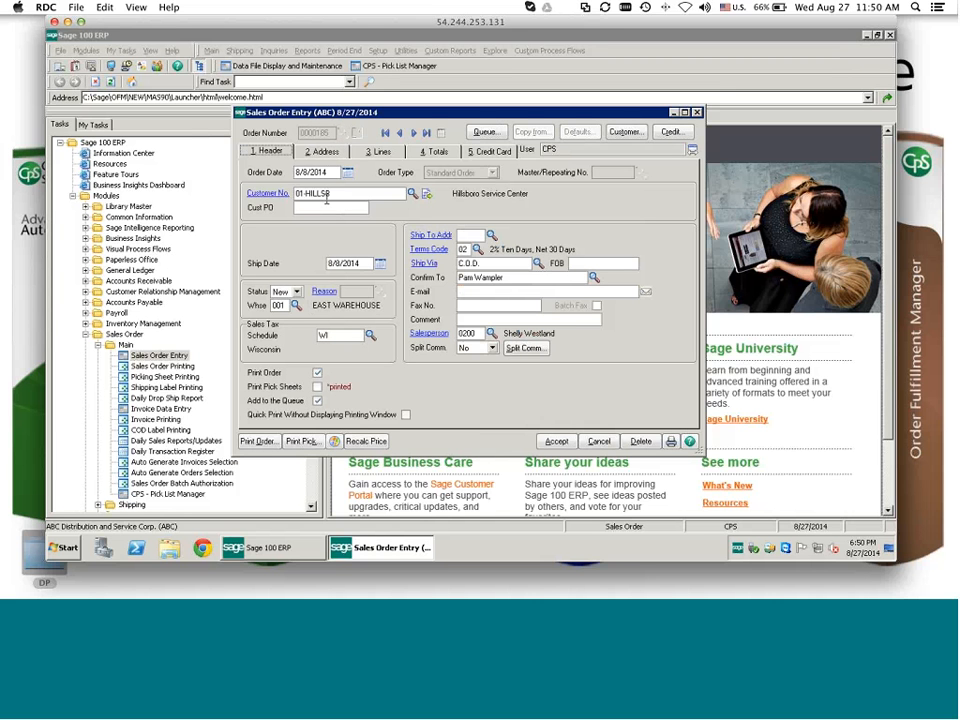
Examine the order's queue log entry for warehouse 001 and close the log.
click(487, 133)
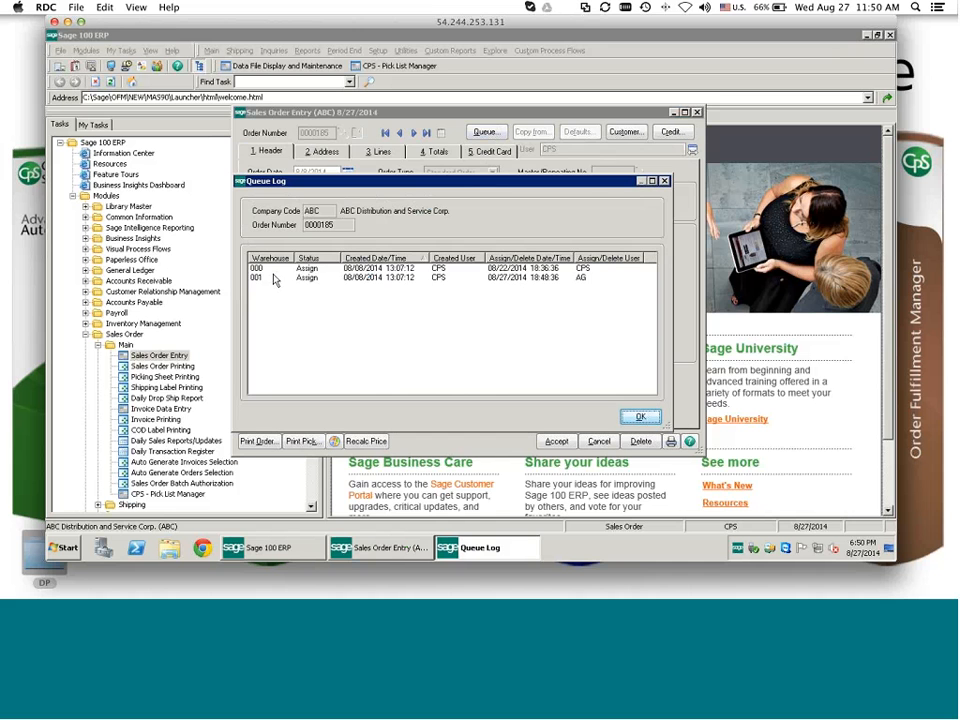
click(265, 279)
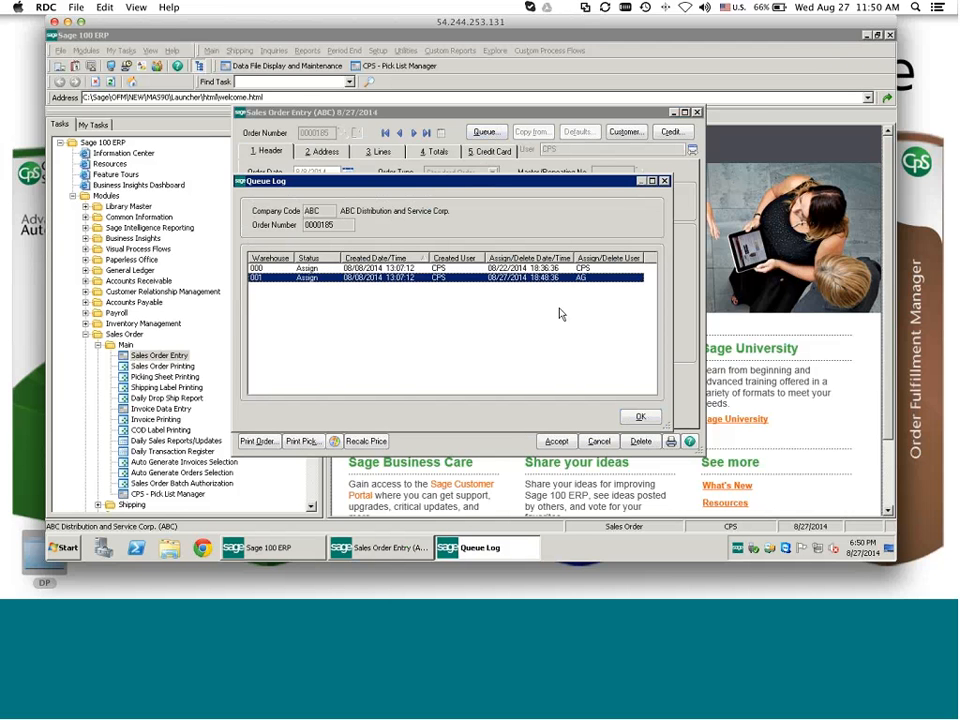
click(641, 420)
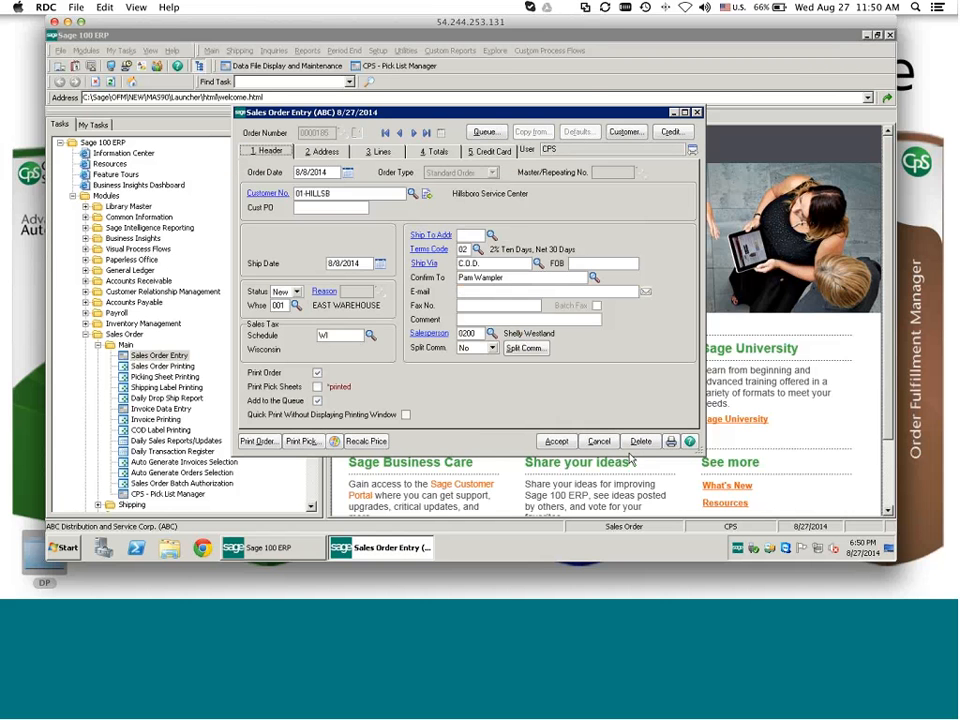
Minimize the remote session, switch to PowerPoint, and play the webinar slide show, advancing to the Questions? slide.
click(587, 83)
click(67, 22)
mouse_move(387, 580)
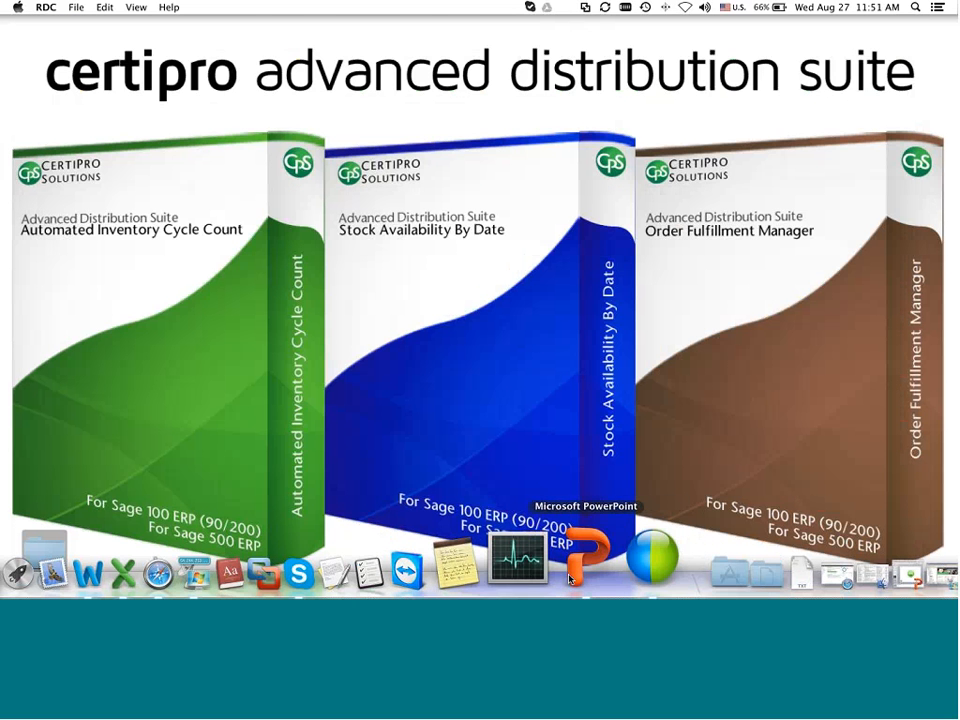
click(583, 558)
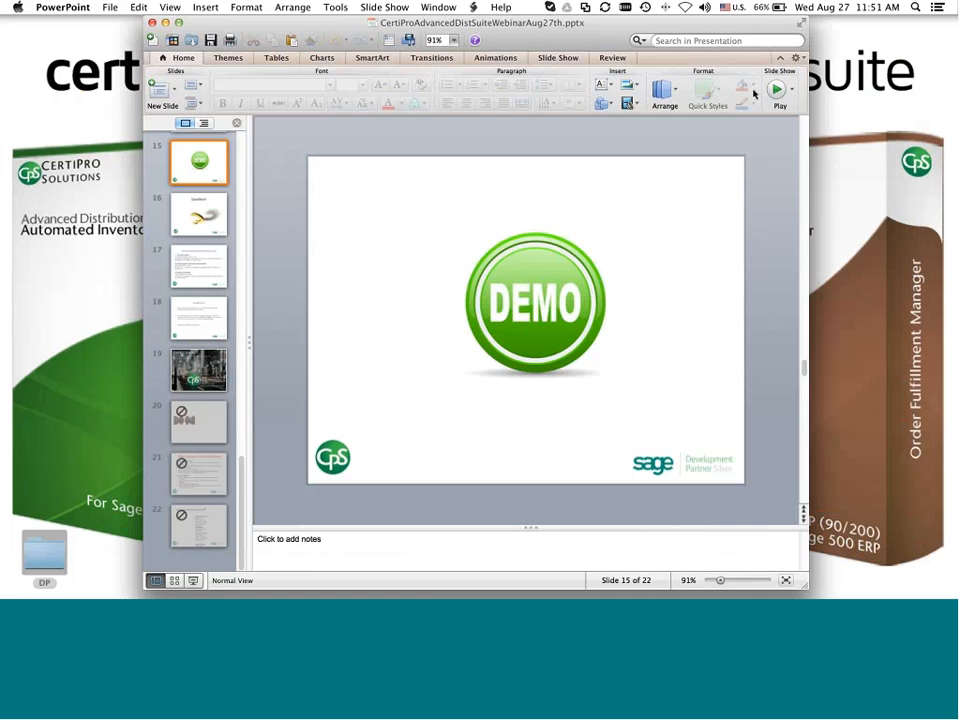
click(777, 92)
click(679, 168)
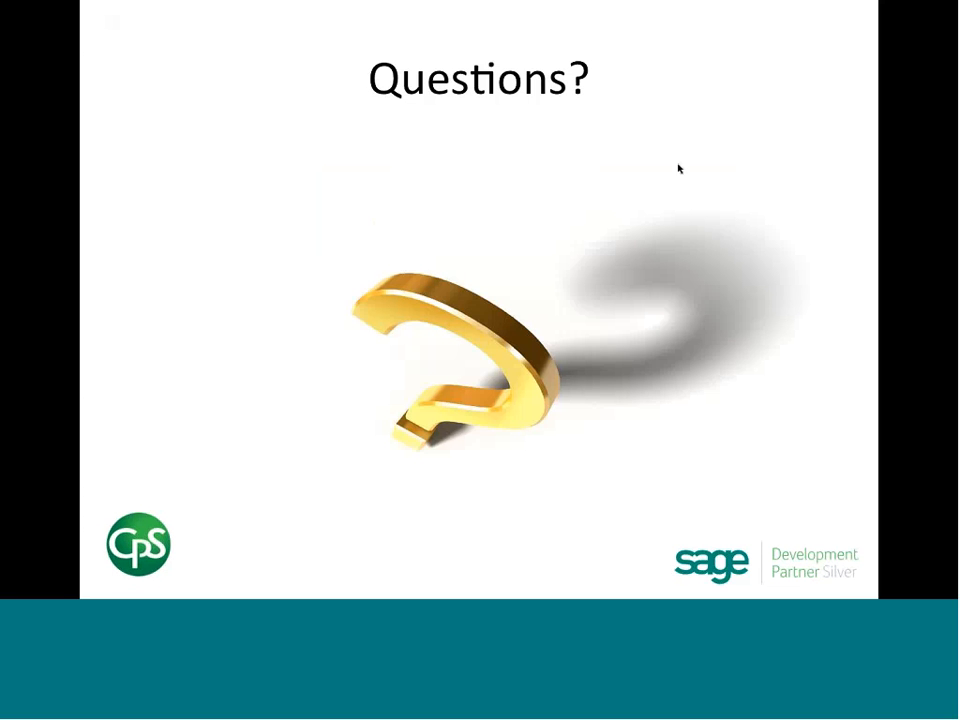